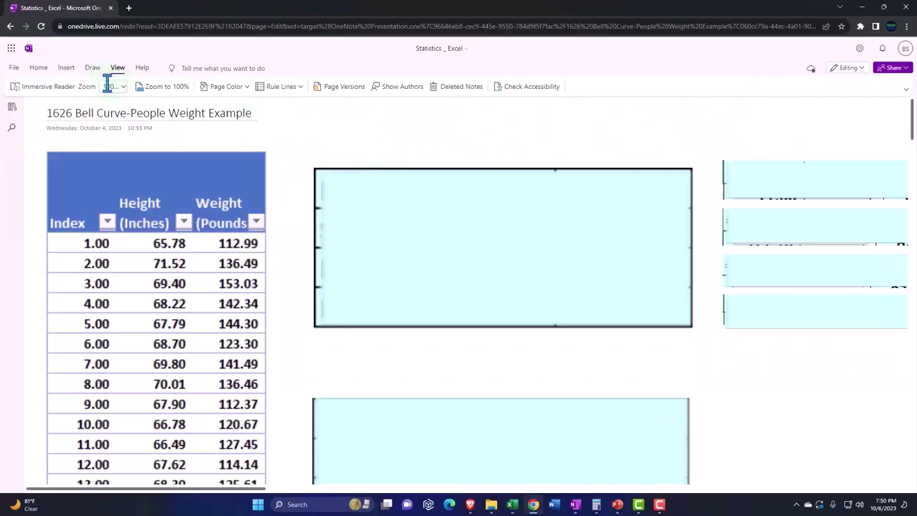
Step: Open the 1120 Getting a Picture – Data & Distribution page in the OneNote and Excel Transcripts section
left_click(12, 106)
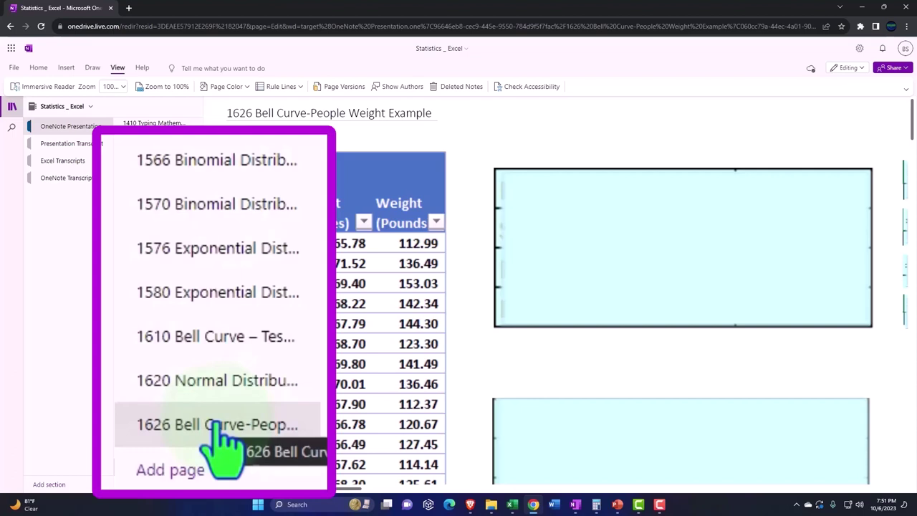
left_click(70, 146)
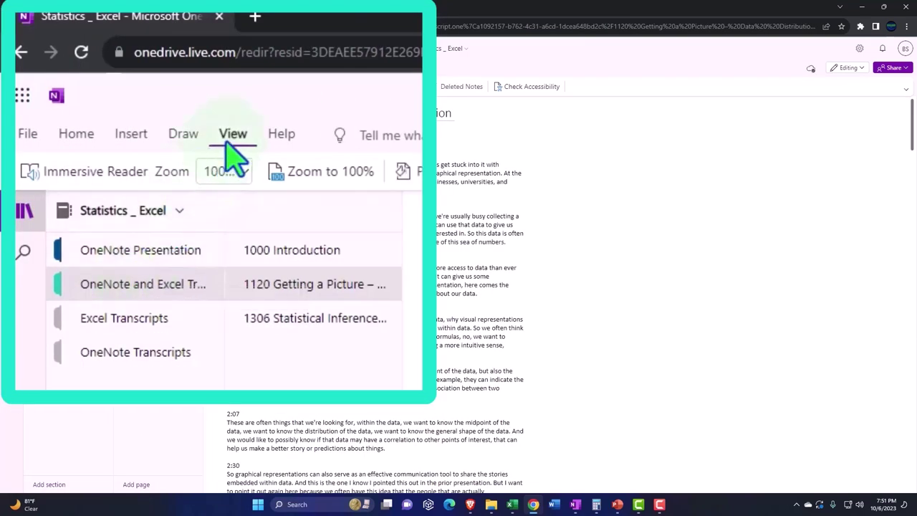
Step: Read the 1120 transcript in Immersive Reader, fully translated into Spanish (Mexico), scrolling through it
left_click(55, 95)
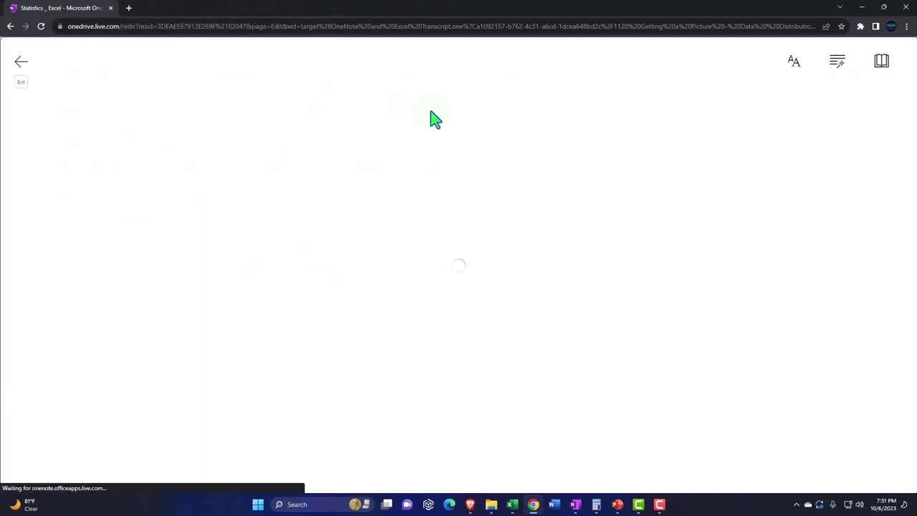
left_click(881, 60)
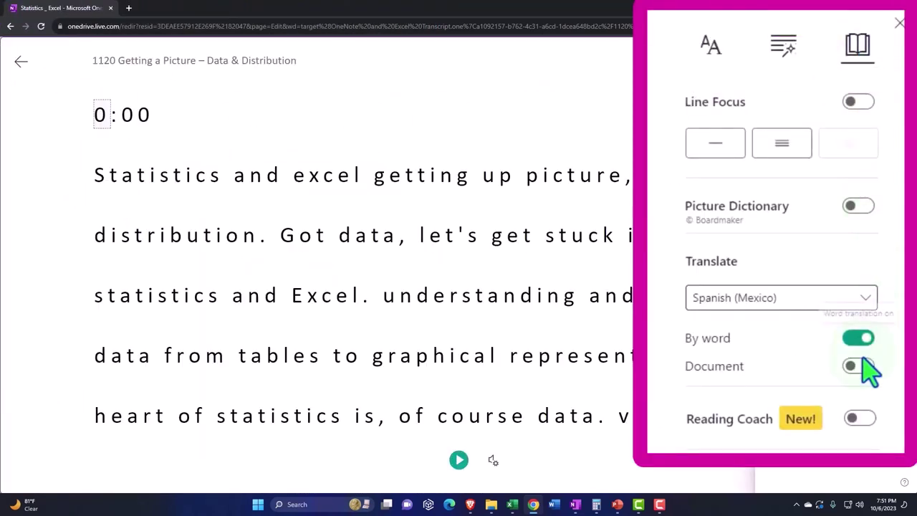
left_click(882, 252)
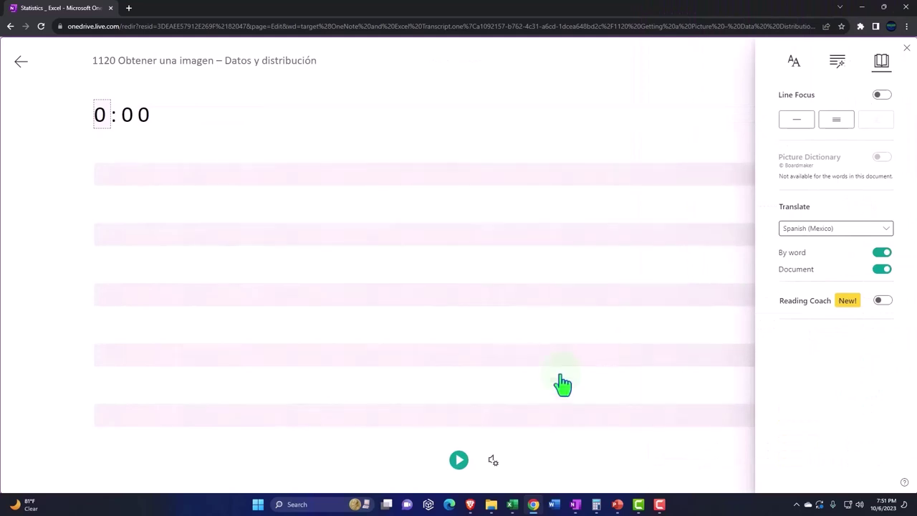
scroll(551, 384, "down", 3)
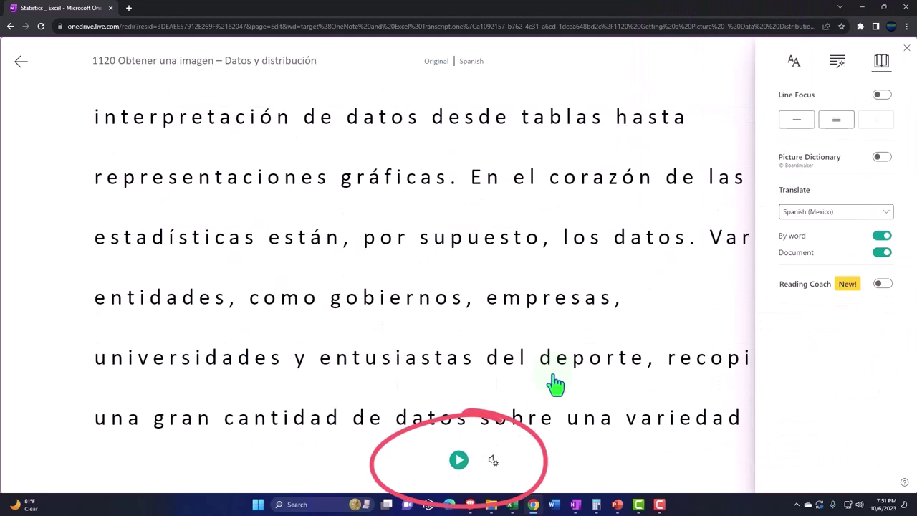
scroll(554, 385, "down", 4)
scroll(549, 383, "down", 2)
scroll(549, 383, "down", 1)
scroll(412, 289, "down", 1)
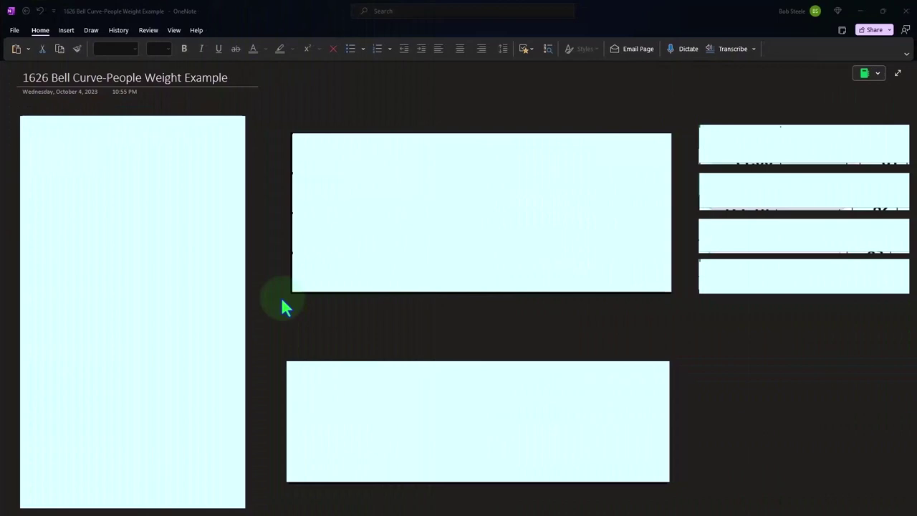
Step: Scroll down the 1626 Bell Curve weight page toward the Kaggle screenshot
scroll(283, 307, "down", 5)
scroll(282, 301, "down", 6)
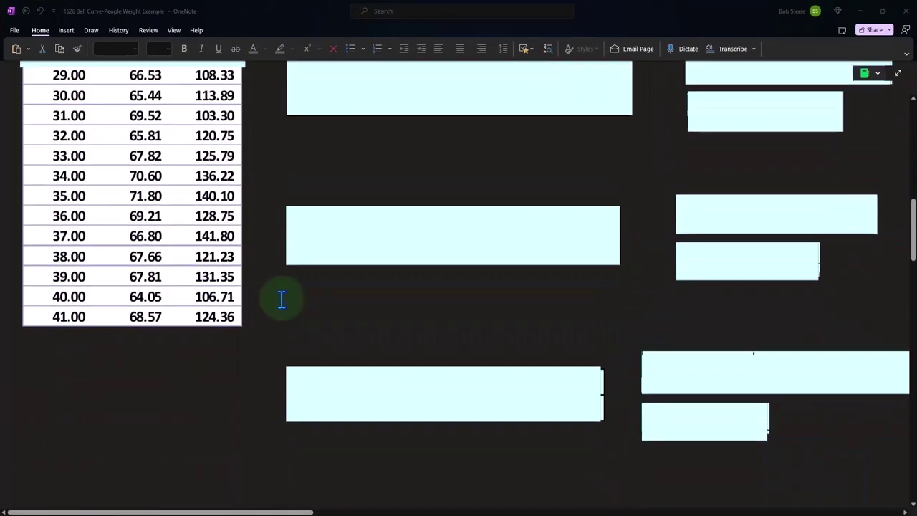
scroll(282, 300, "down", 4)
scroll(282, 300, "down", 3)
scroll(281, 300, "down", 3)
scroll(281, 299, "down", 3)
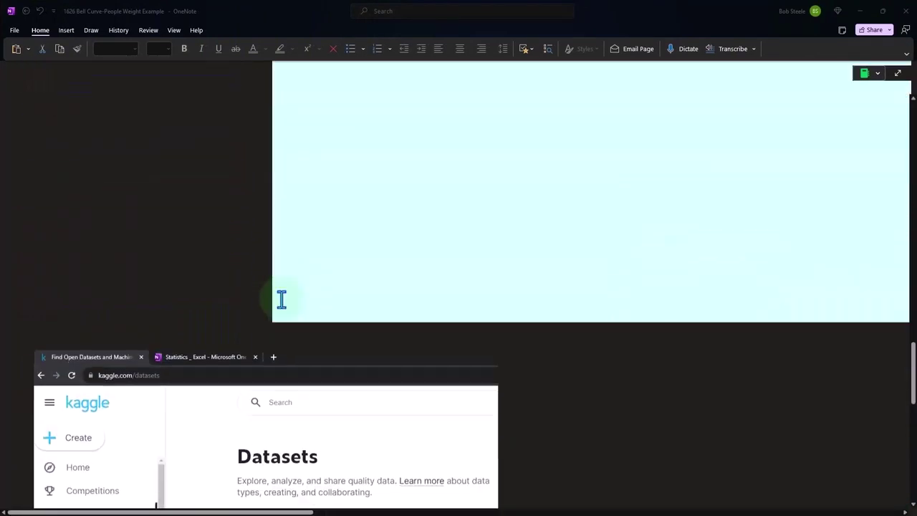
scroll(281, 299, "down", 3)
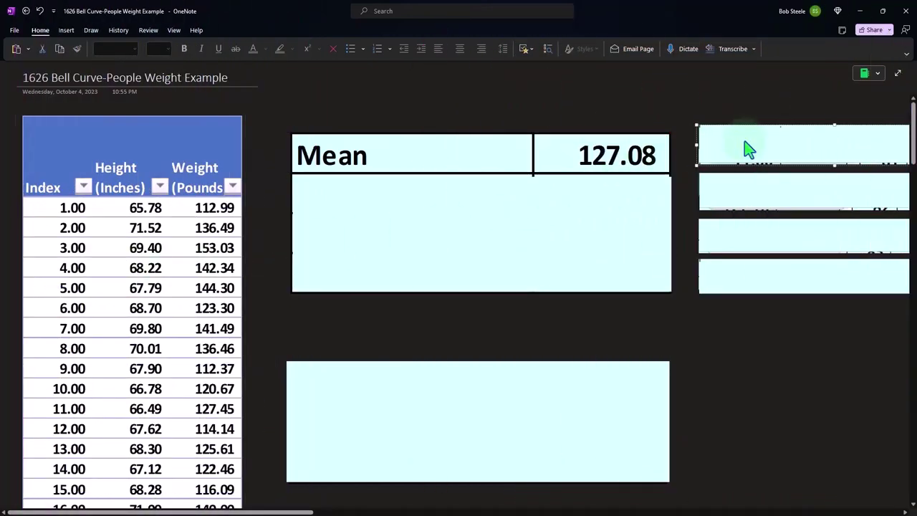
Step: Show the AVERAGE formula behind Mean, and uncover the SD row with its STDEV.P formula
double_click(744, 147)
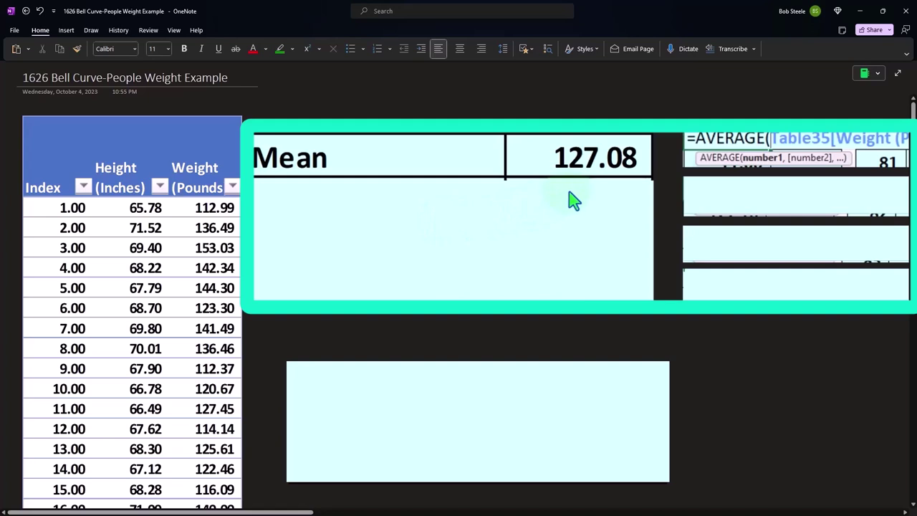
left_click(458, 194)
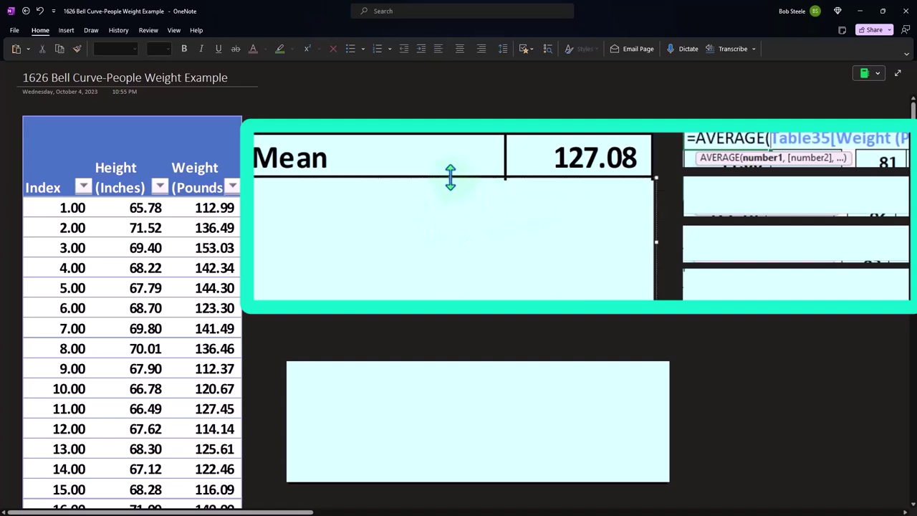
left_click_drag(451, 176, 448, 214)
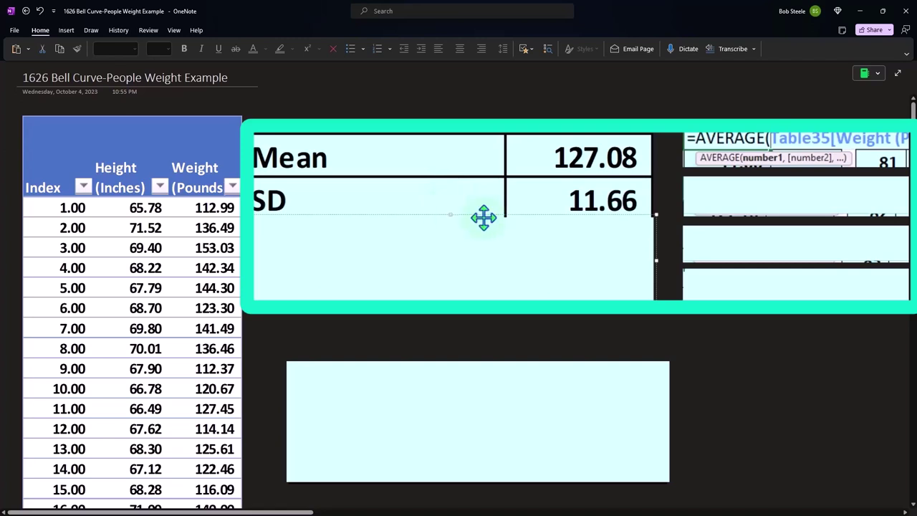
left_click(727, 206)
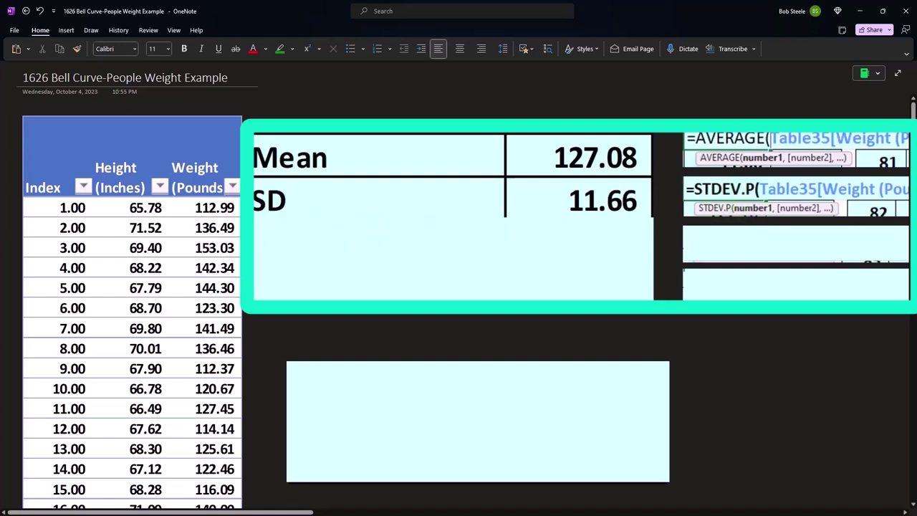
Step: Uncover the Median row and its MEDIAN formula, then scroll down to the weight histogram
left_click(469, 247)
left_click_drag(452, 216, 454, 259)
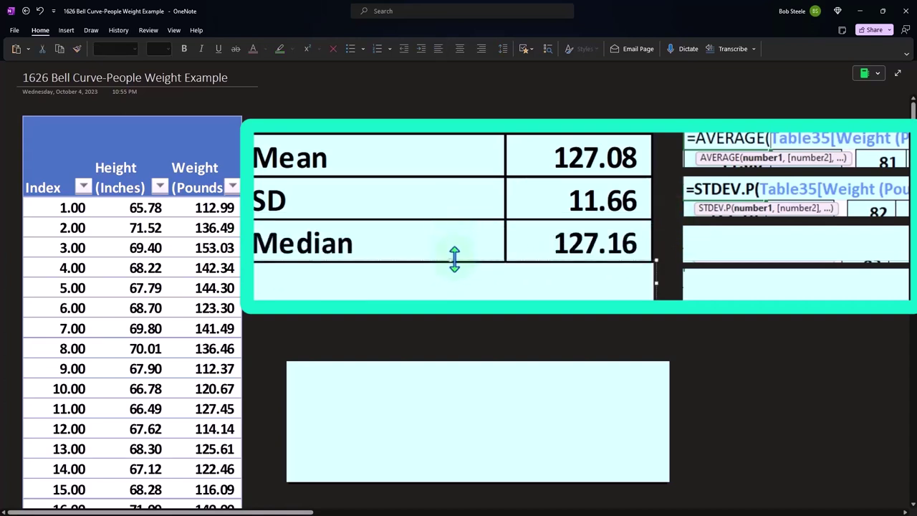
left_click(720, 254)
key("ctrl+v")
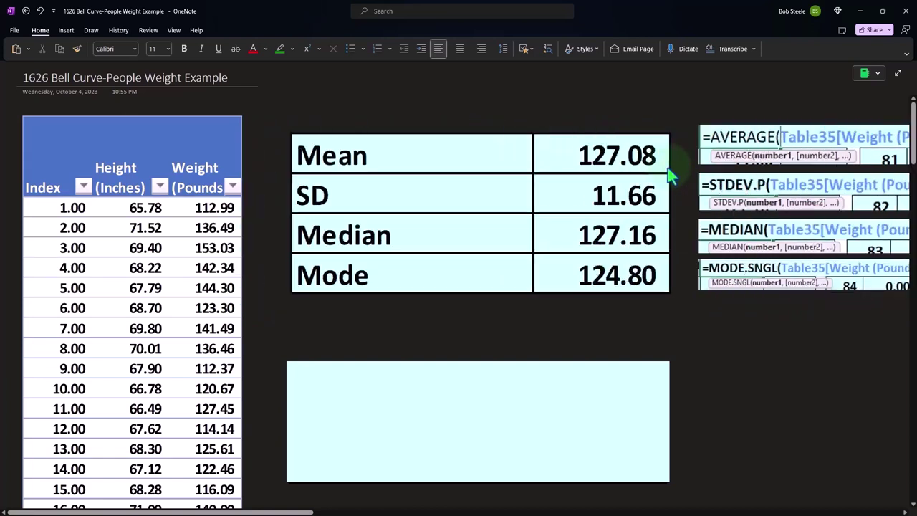
scroll(670, 176, "down", 2)
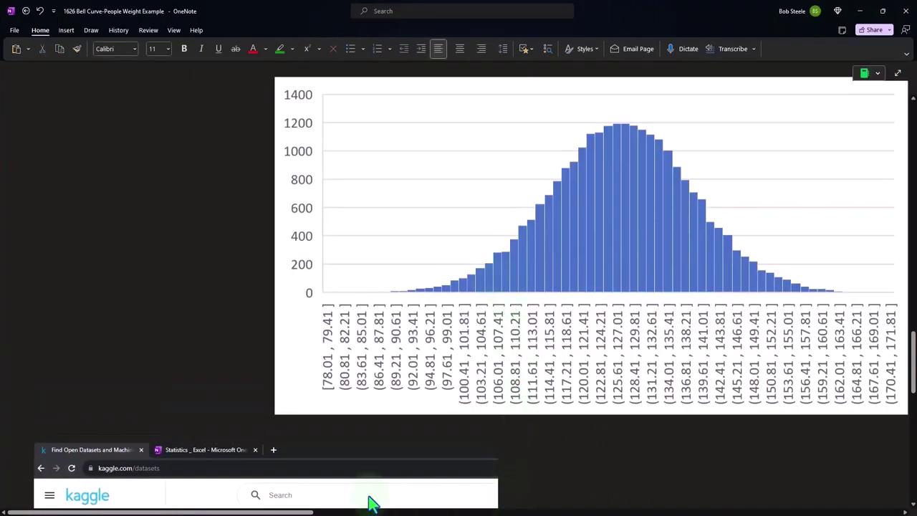
Step: Scroll right and back up to show the X and P(x) table beside the statistics formulas
left_click_drag(297, 512, 348, 513)
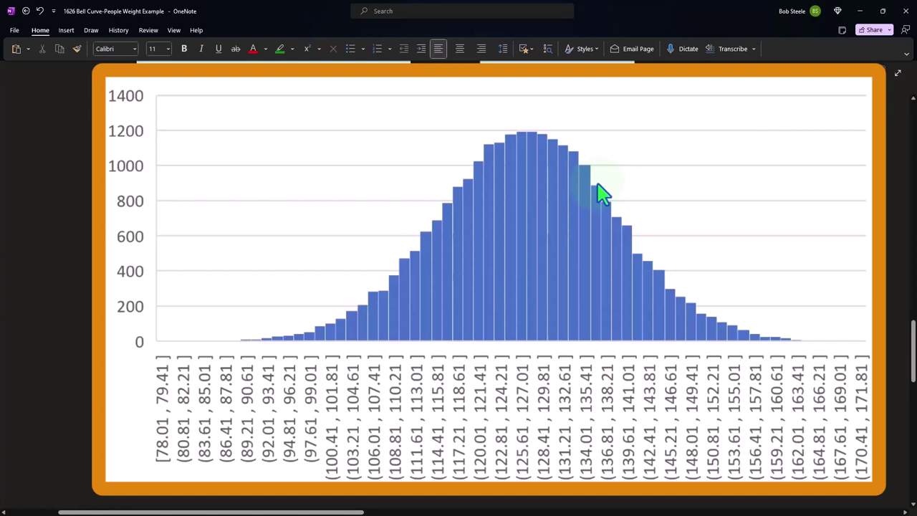
scroll(544, 236, "up", 8)
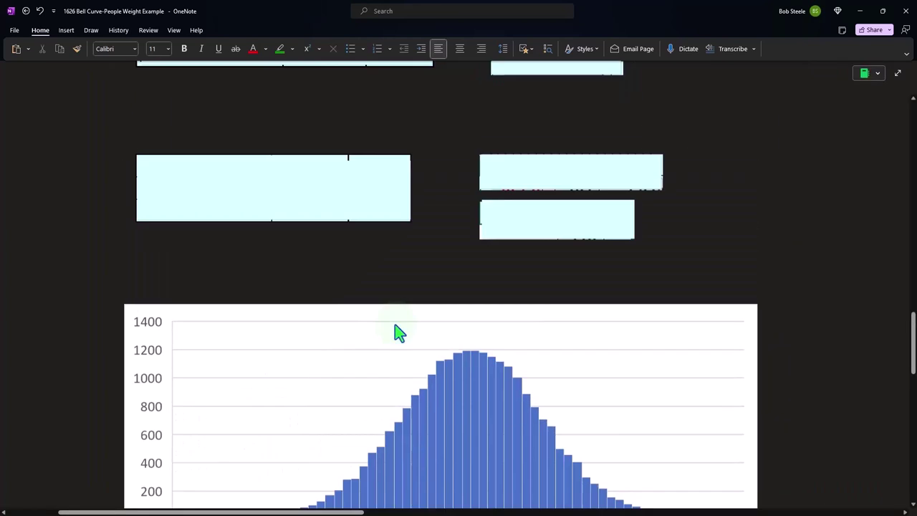
scroll(396, 329, "up", 5)
scroll(396, 329, "up", 4)
scroll(395, 328, "up", 2)
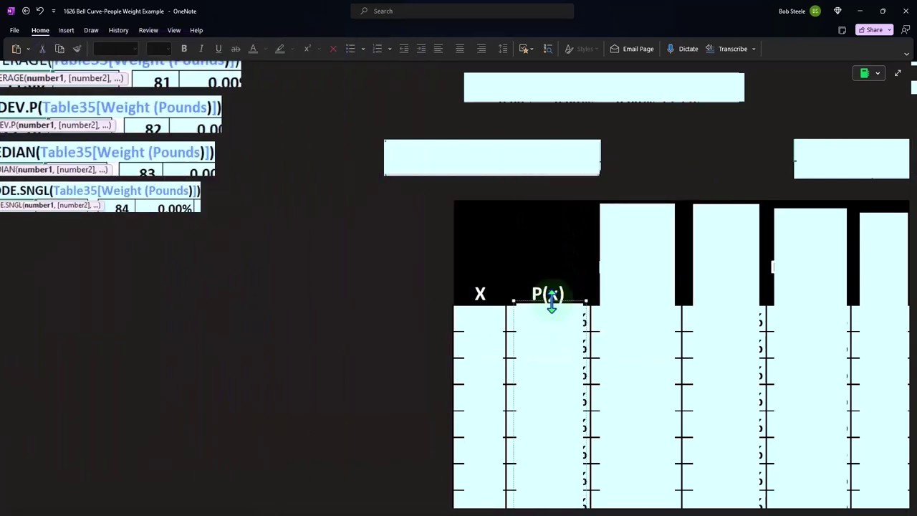
Step: Scroll back to the top-left, showing Mean 127.08, SD 11.66, Median 127.16 and Mode 124.80
scroll(549, 301, "down", 3)
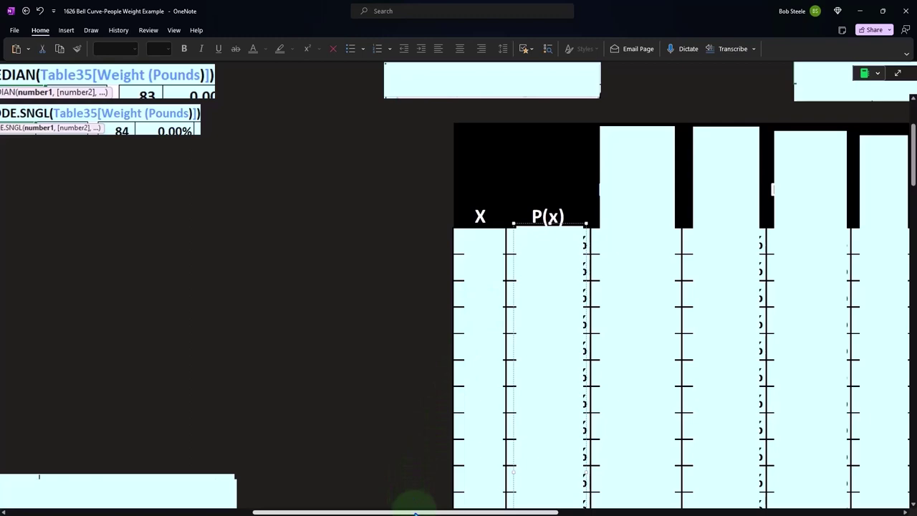
left_click_drag(416, 513, 168, 513)
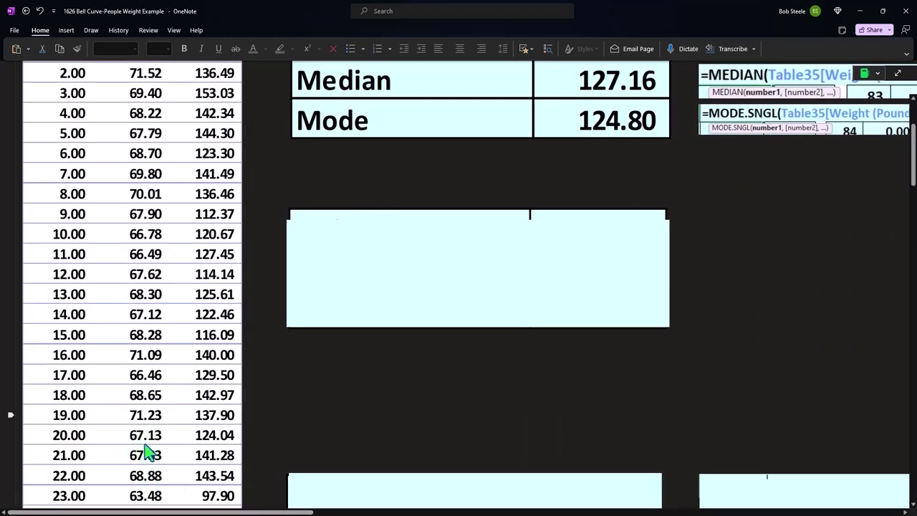
scroll(147, 452, "up", 3)
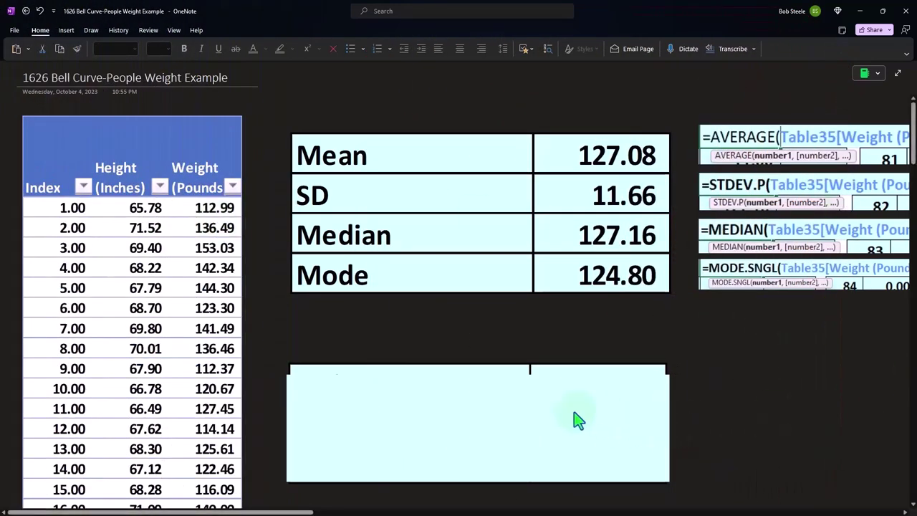
Step: Select the summary table image and place Windows Calculator beside it
left_click(527, 400)
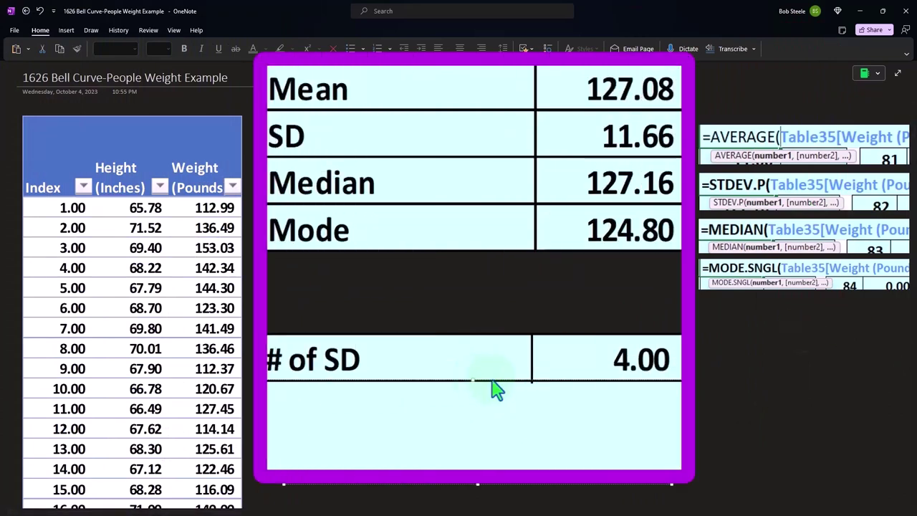
key("XF86Calculator")
mouse_move(867, 209)
left_mouse_down()
mouse_move(810, 213)
mouse_move(823, 189)
left_mouse_up()
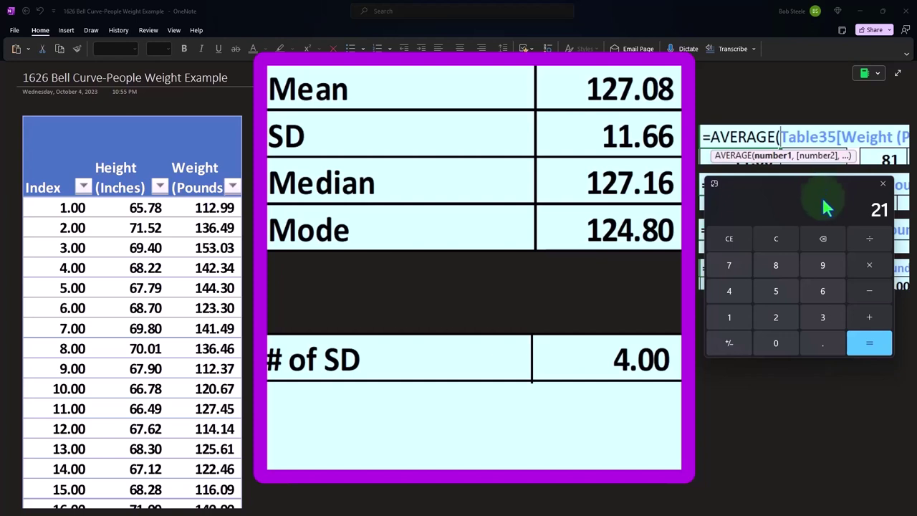
Step: Check Lower X 80.44 as 127.08 minus 46.64, and uncover the Lower X and Upper X rows
left_click(794, 239)
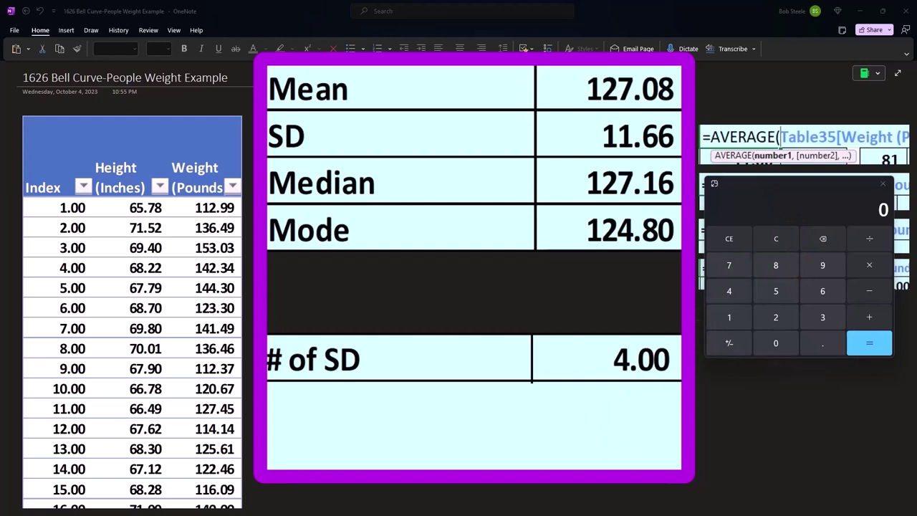
left_click_drag(461, 379, 465, 424)
left_click(776, 240)
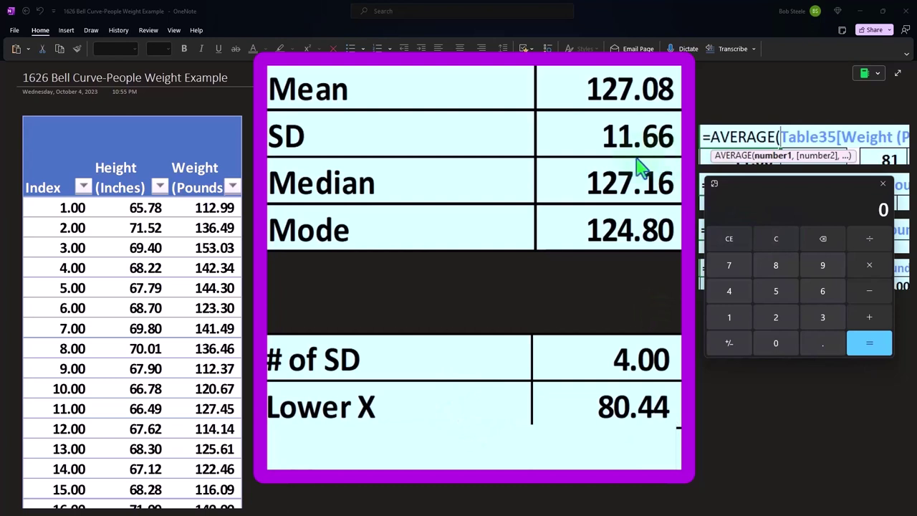
type("11.")
type("46.64")
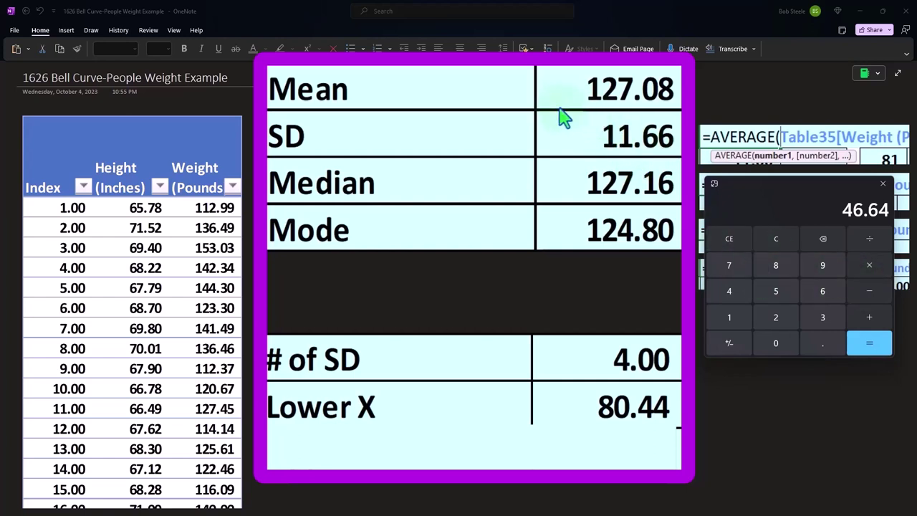
type("127")
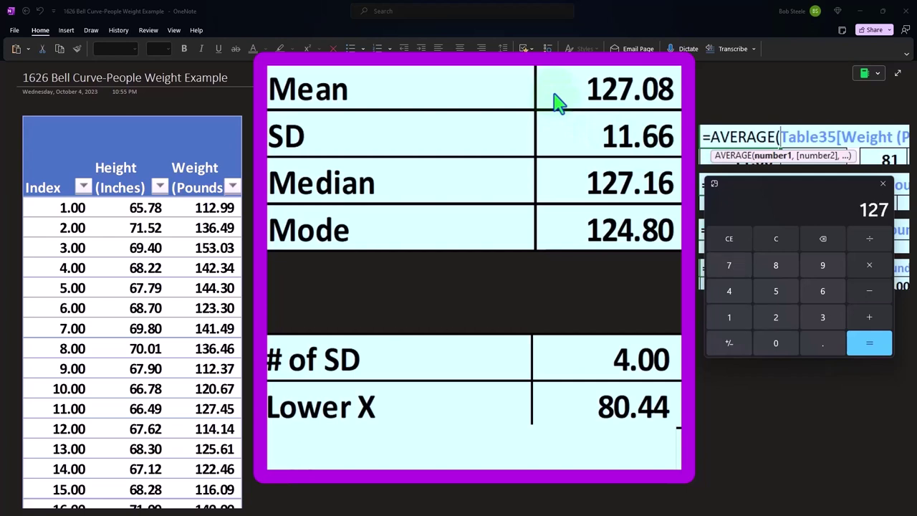
type(".08")
key("Return")
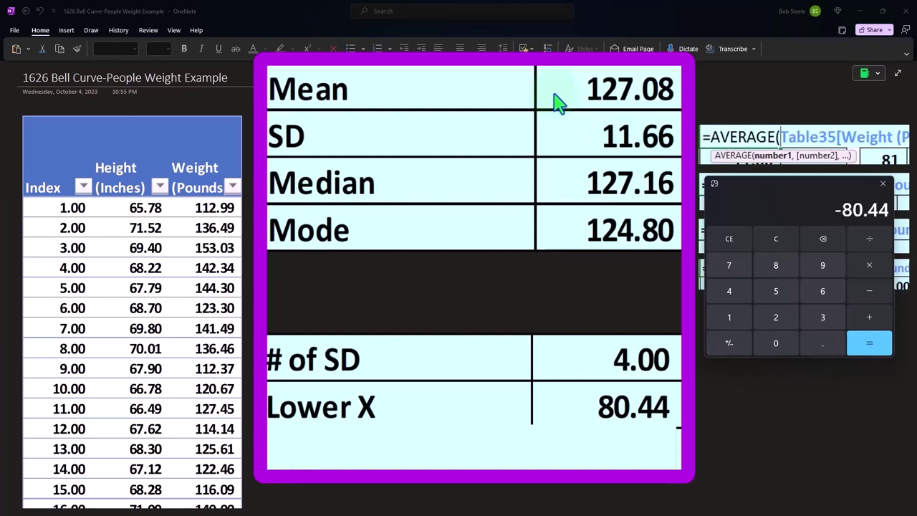
left_click(562, 426)
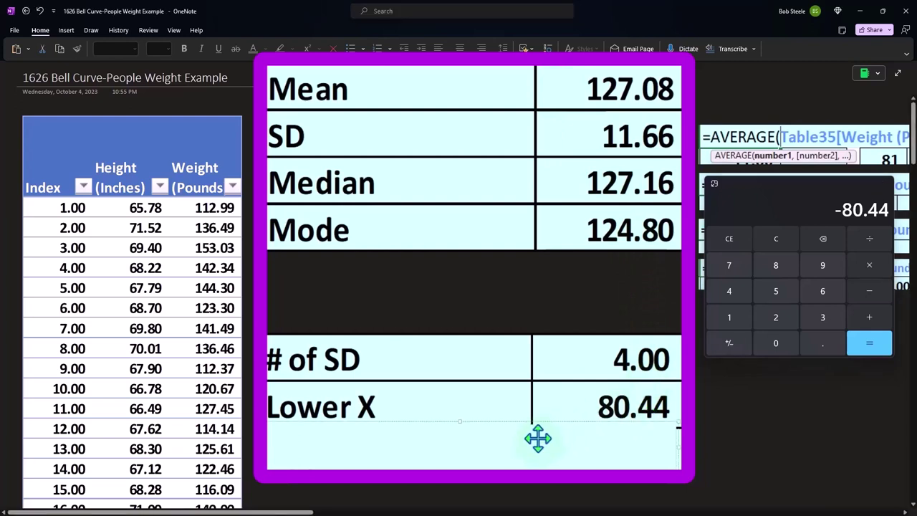
left_click(538, 438)
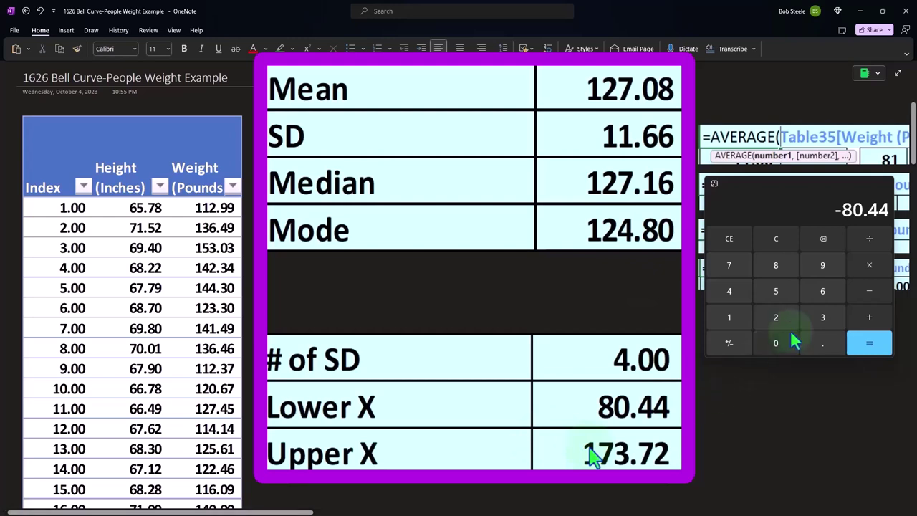
Step: Add 4 × 11.66 to 127.08 on the calculator to confirm Upper X 173.72, then close it
left_click(788, 237)
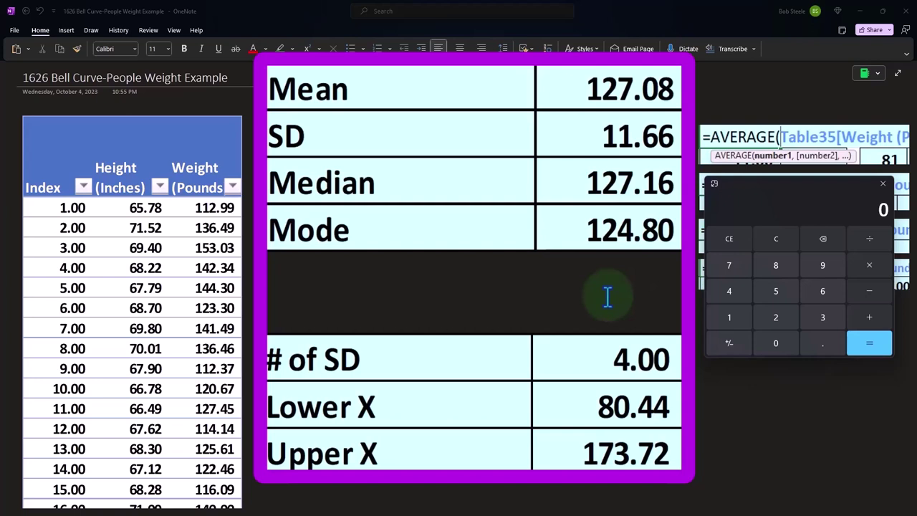
type("11.66")
type("46.64")
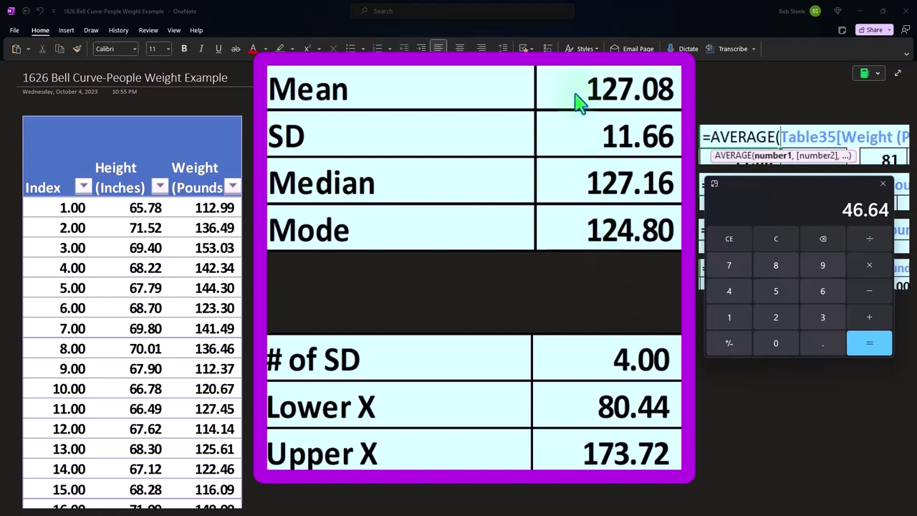
type("1")
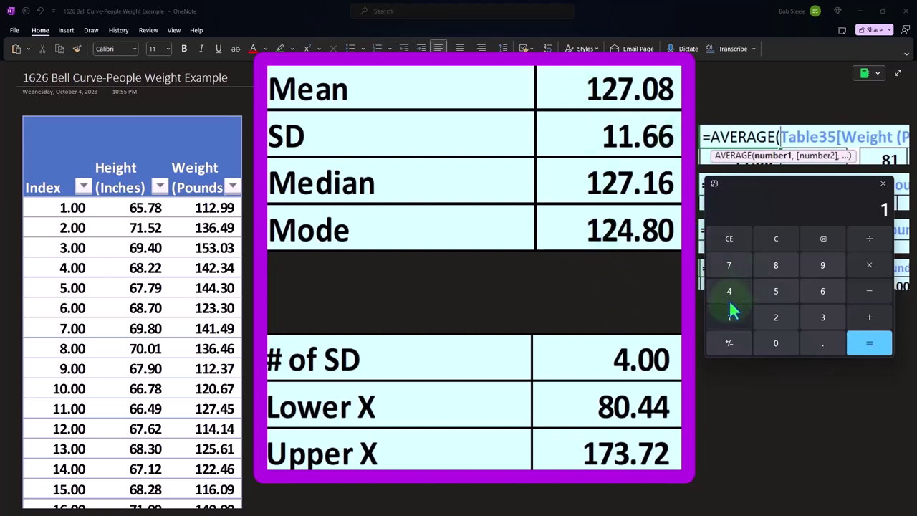
type("27.08")
key("Return")
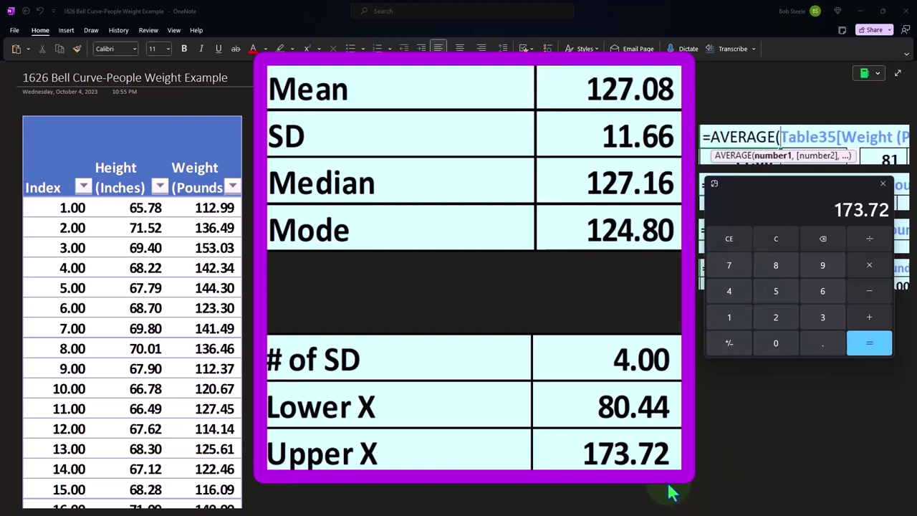
left_click(764, 222)
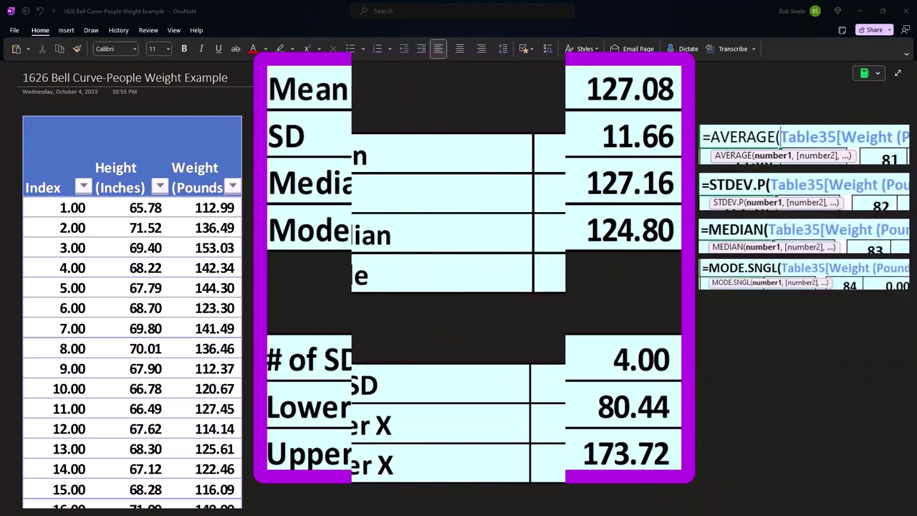
Step: Scroll down and right to the X and P(x) table listing X values 80 through 90
scroll(480, 339, "down", 3)
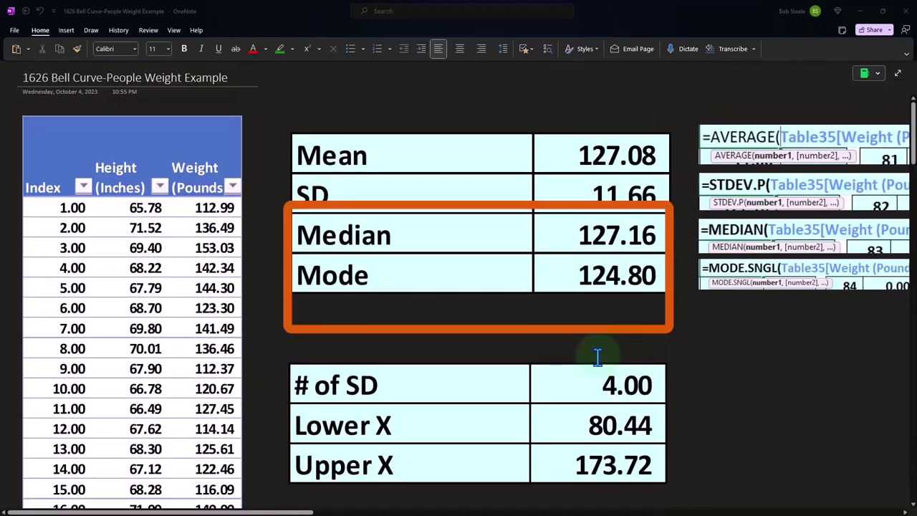
left_click_drag(260, 514, 508, 514)
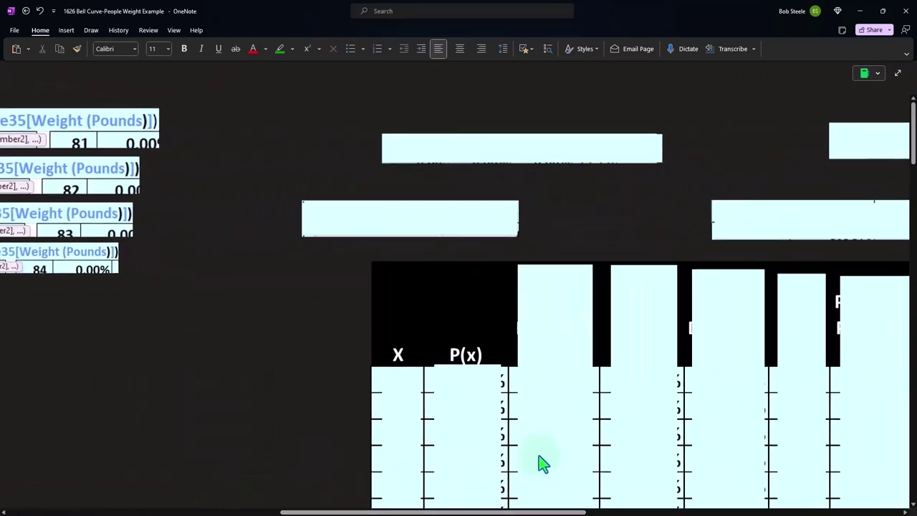
scroll(542, 463, "down", 3)
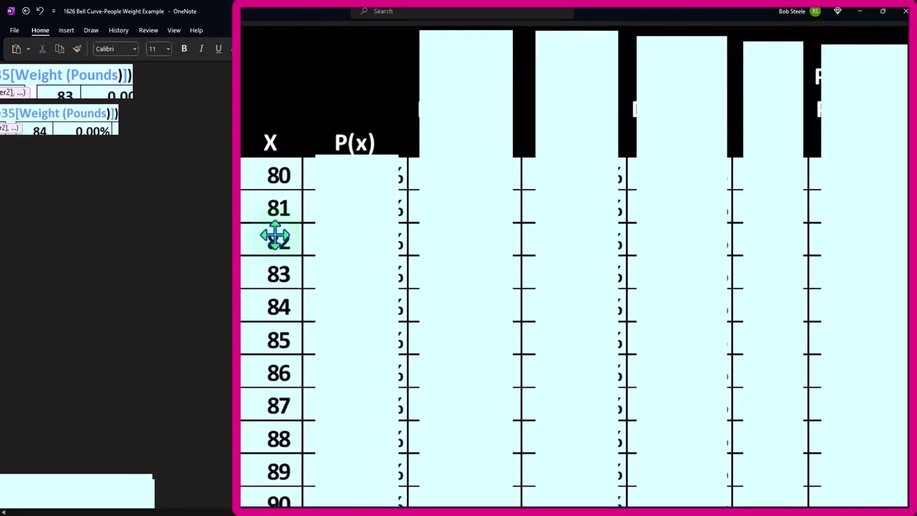
scroll(256, 204, "down", 3)
scroll(256, 211, "down", 5)
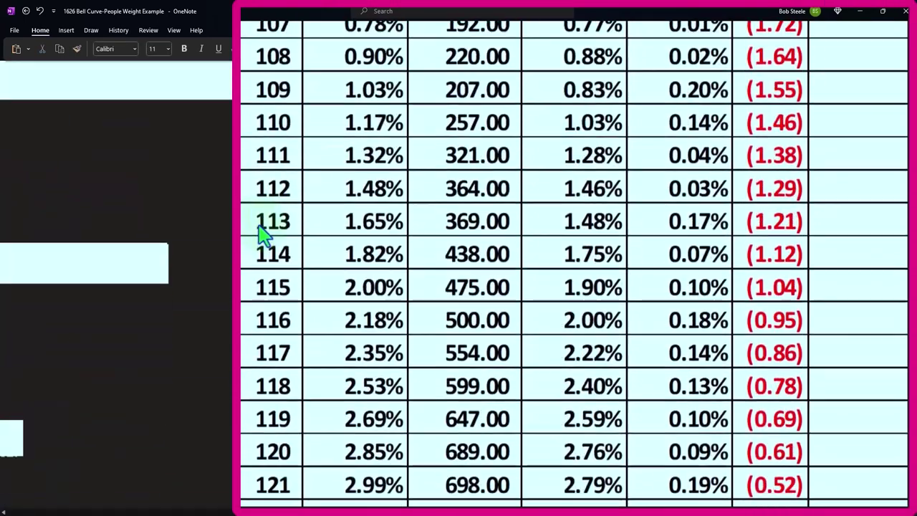
scroll(262, 231, "down", 4)
scroll(266, 256, "down", 5)
scroll(265, 256, "down", 4)
scroll(266, 256, "down", 4)
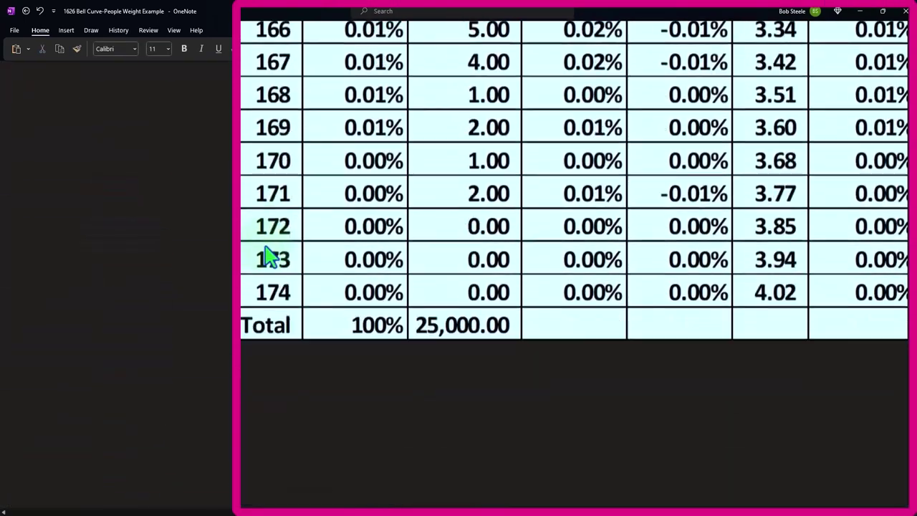
scroll(283, 271, "up", 6)
scroll(283, 271, "up", 7)
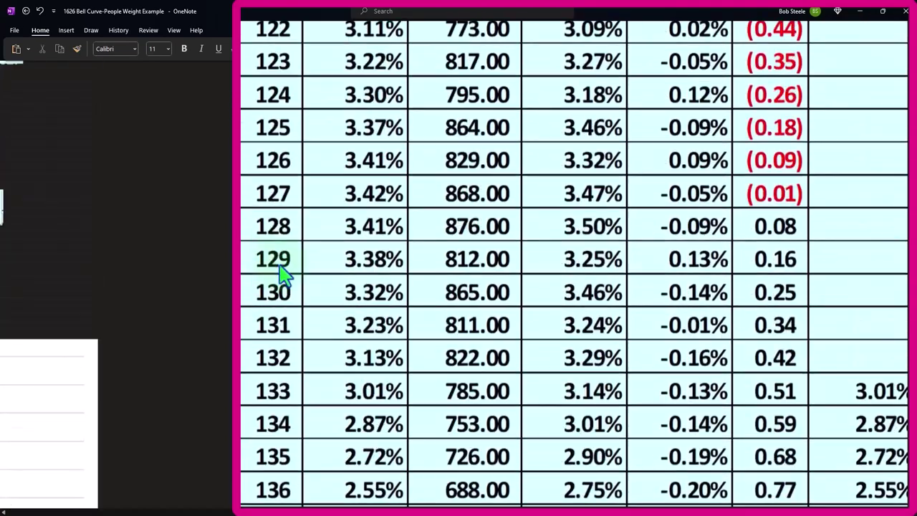
scroll(279, 266, "up", 7)
scroll(409, 323, "up", 4)
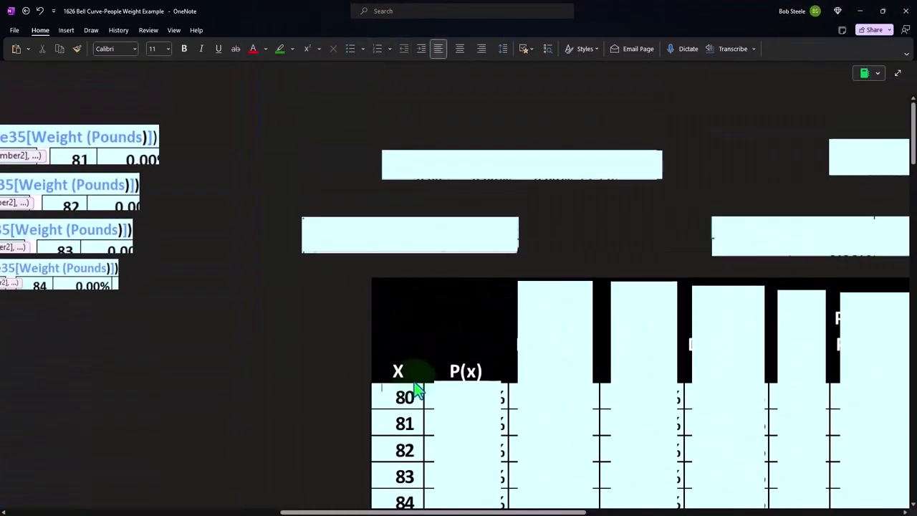
scroll(417, 397, "down", 4)
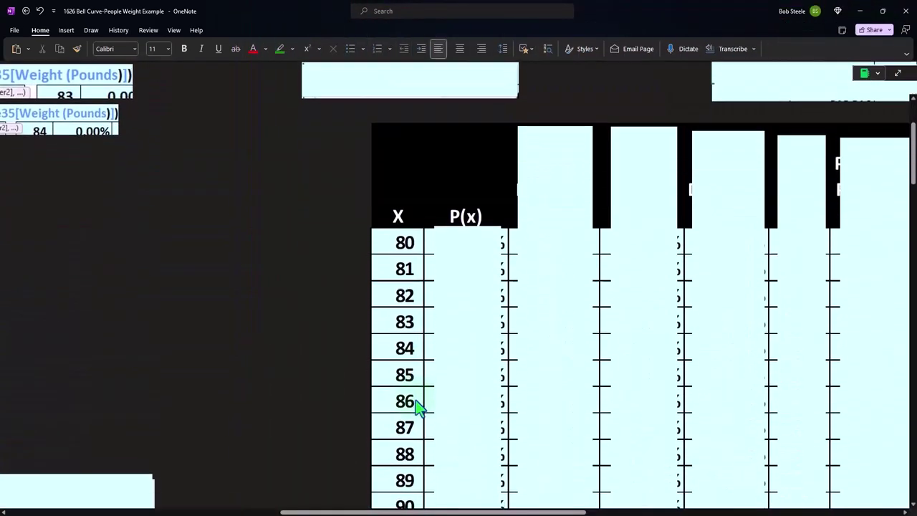
scroll(423, 408, "right", 2)
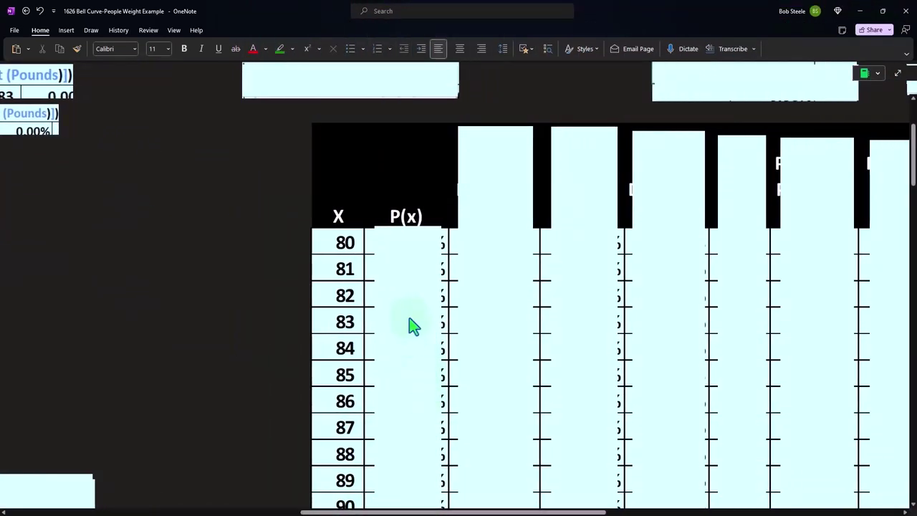
Step: Move the covers off the P(x) column and formula box, revealing 0.00% at X 80 and the NORM.DIST formula
left_click(409, 323)
left_click_drag(406, 229, 412, 255)
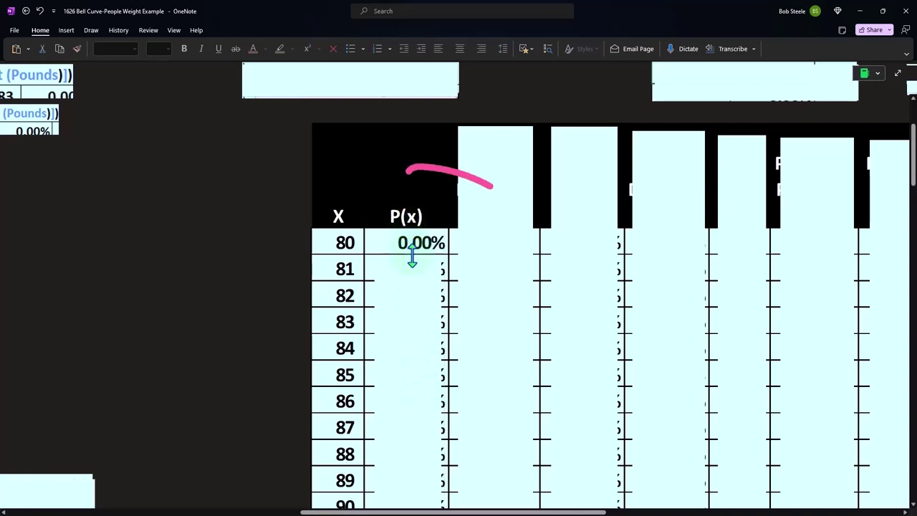
scroll(403, 246, "up", 2)
left_click(375, 176)
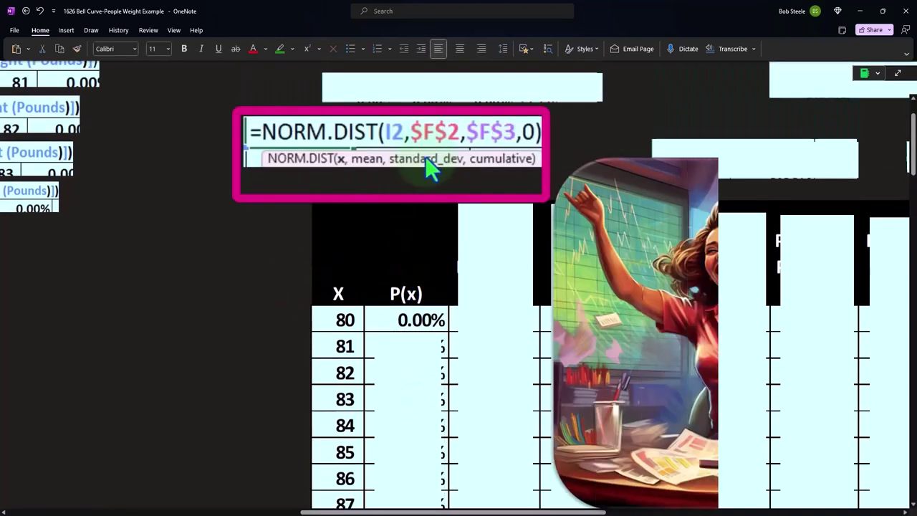
left_click(315, 179)
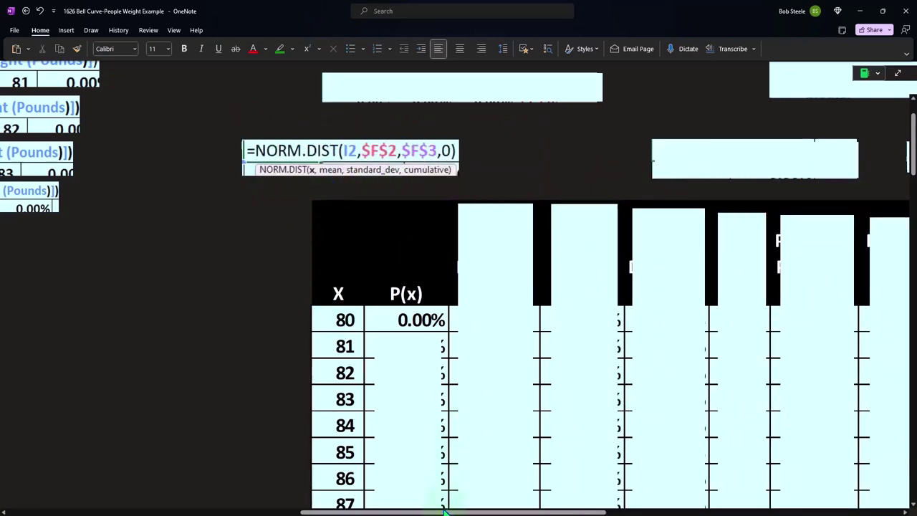
Step: Drag the P(x) cover further down to show values up to 0.06% at X 94
left_click_drag(445, 512, 237, 511)
scroll(297, 317, "up", 2)
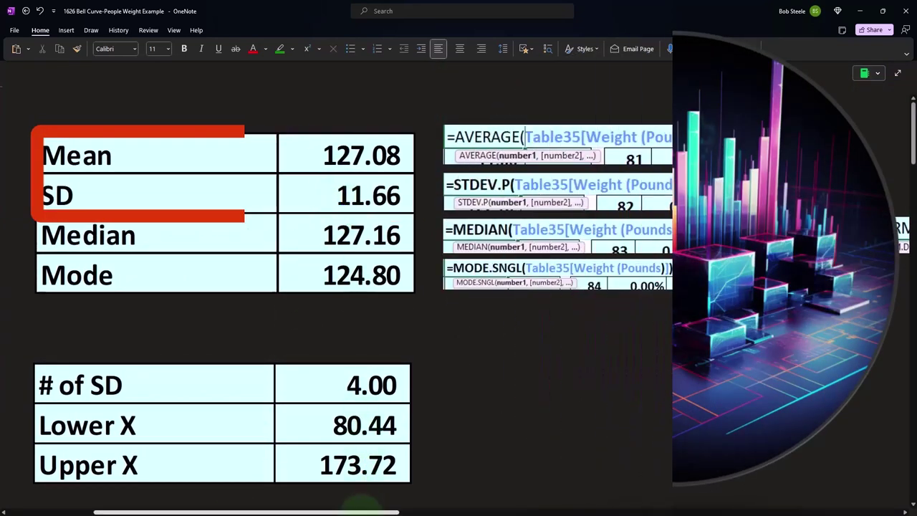
left_click_drag(362, 512, 595, 512)
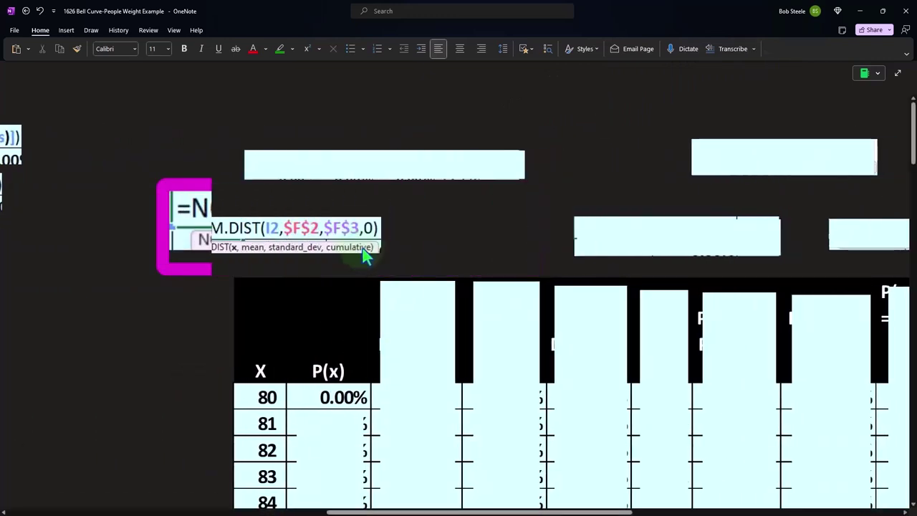
scroll(368, 246, "down", 3)
scroll(342, 266, "down", 3)
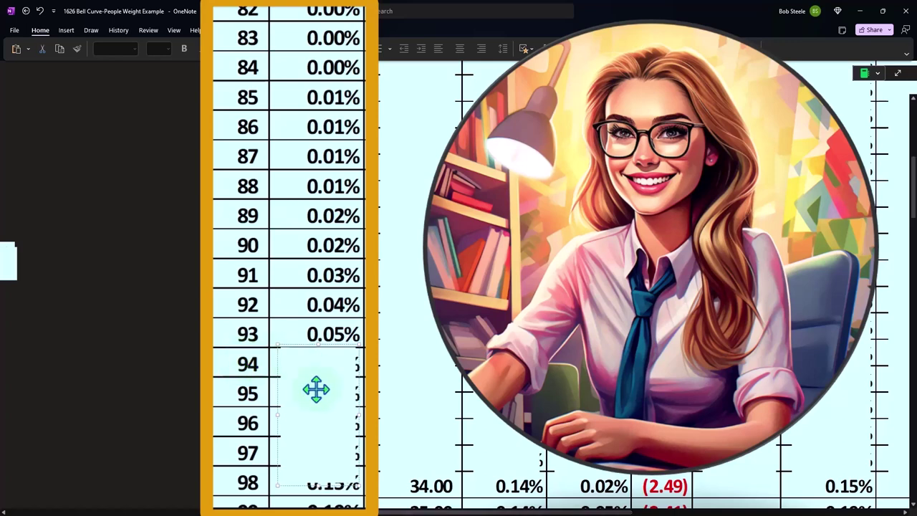
left_click_drag(321, 357, 314, 446)
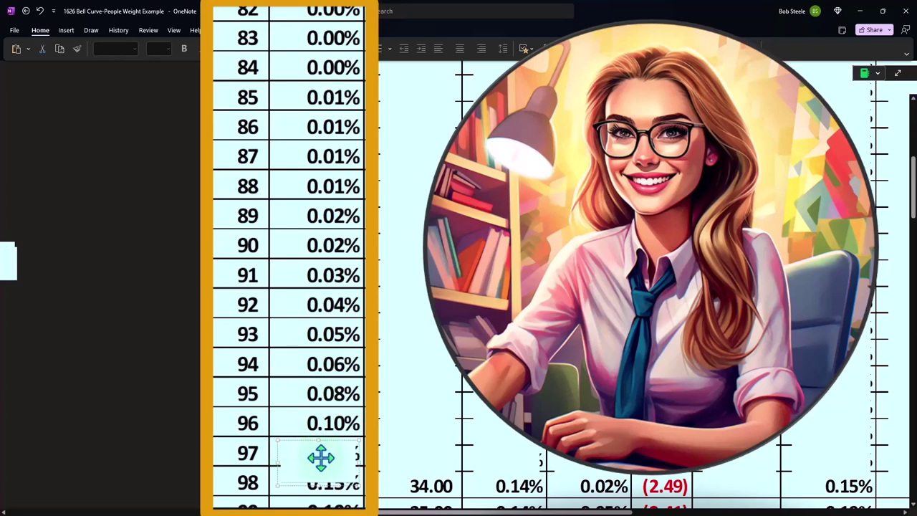
left_click_drag(321, 453, 341, 453)
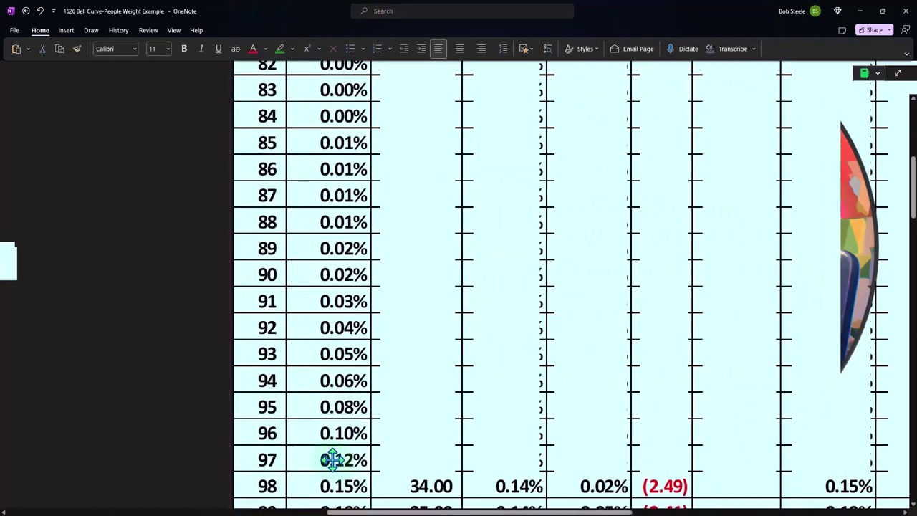
scroll(341, 453, "down", 2)
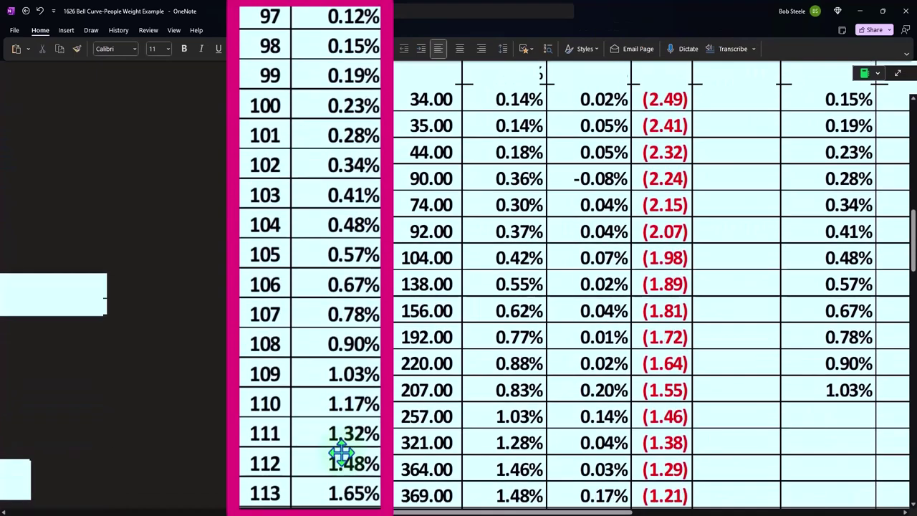
scroll(341, 453, "down", 1)
scroll(342, 452, "down", 1)
scroll(341, 452, "down", 1)
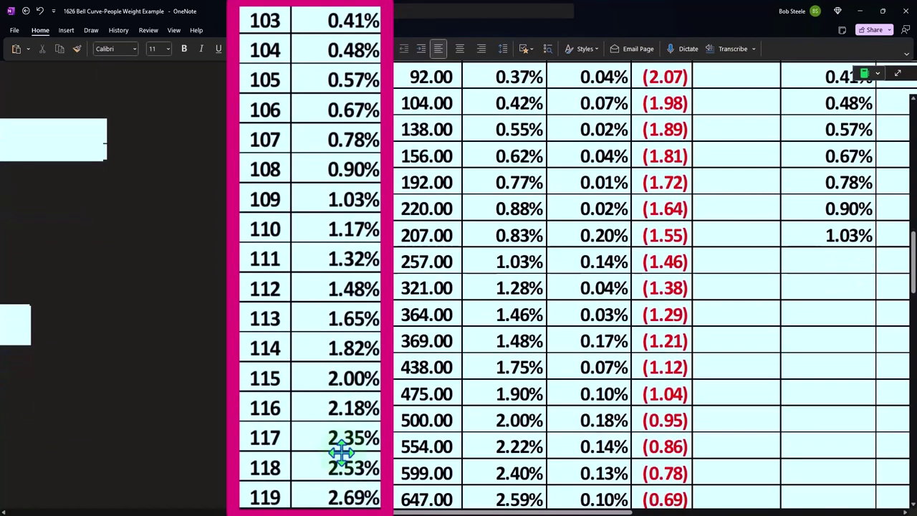
scroll(341, 451, "down", 2)
scroll(341, 453, "down", 3)
scroll(342, 453, "down", 2)
scroll(343, 459, "down", 3)
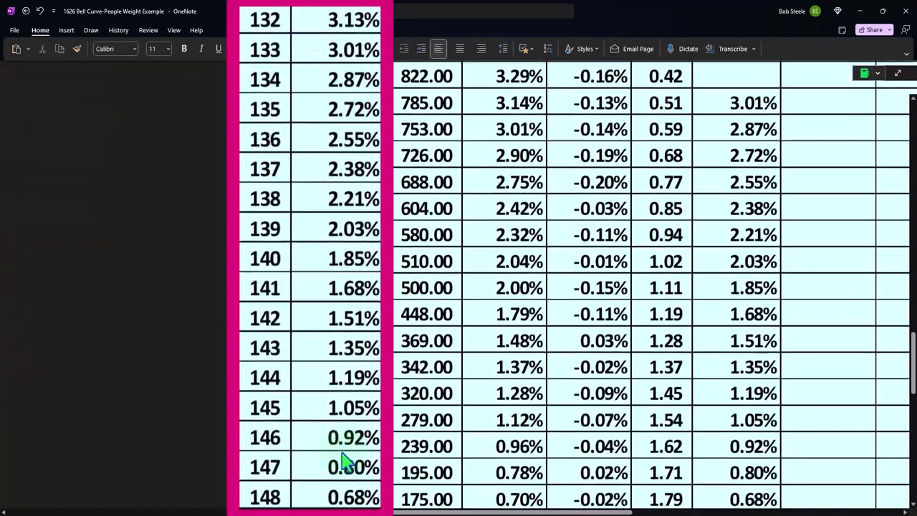
scroll(343, 459, "down", 1)
scroll(343, 459, "down", 2)
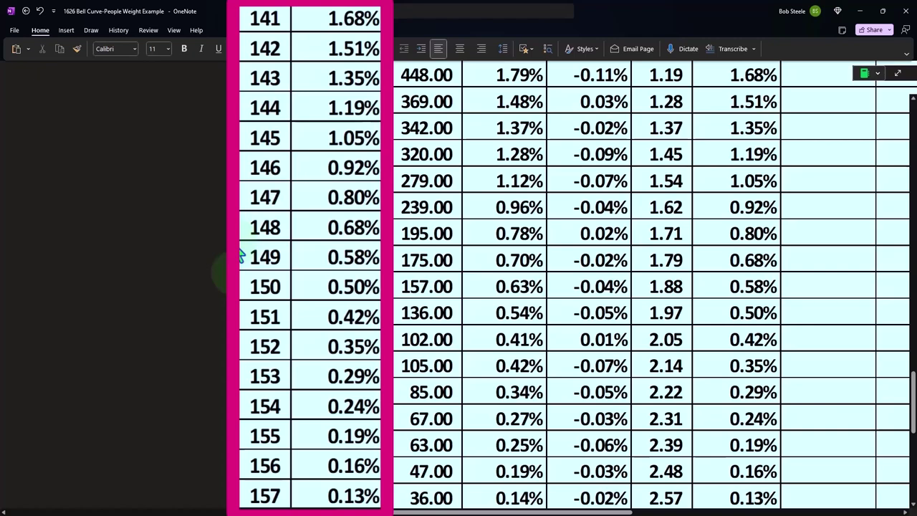
scroll(241, 258, "up", 3)
scroll(243, 262, "up", 2)
scroll(245, 236, "up", 2)
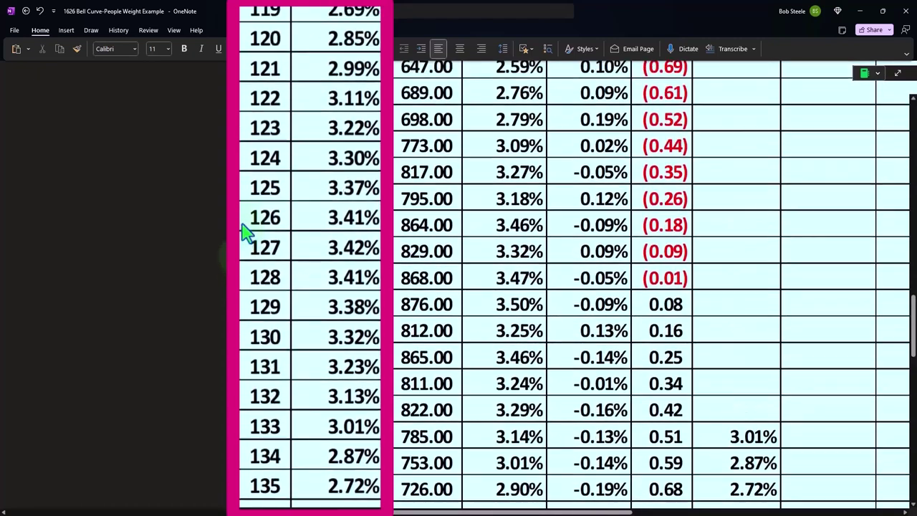
scroll(248, 233, "up", 3)
scroll(248, 228, "up", 2)
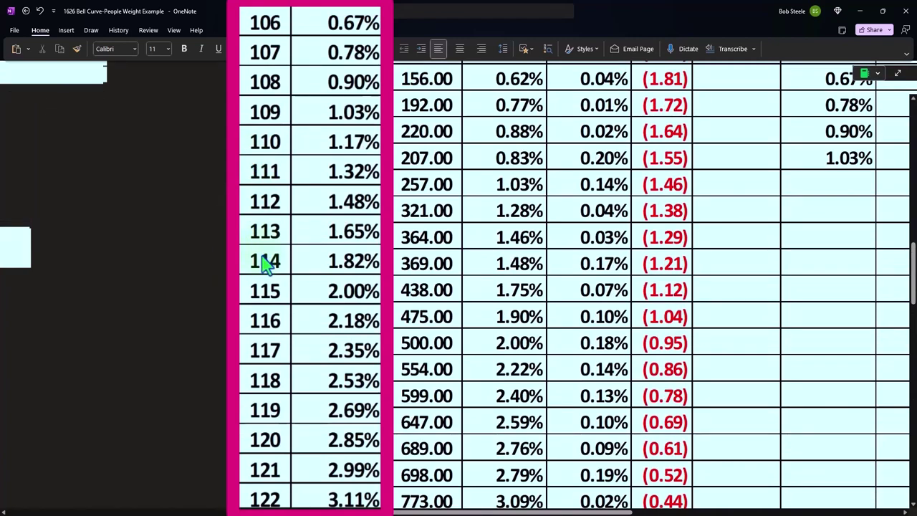
scroll(287, 258, "up", 1)
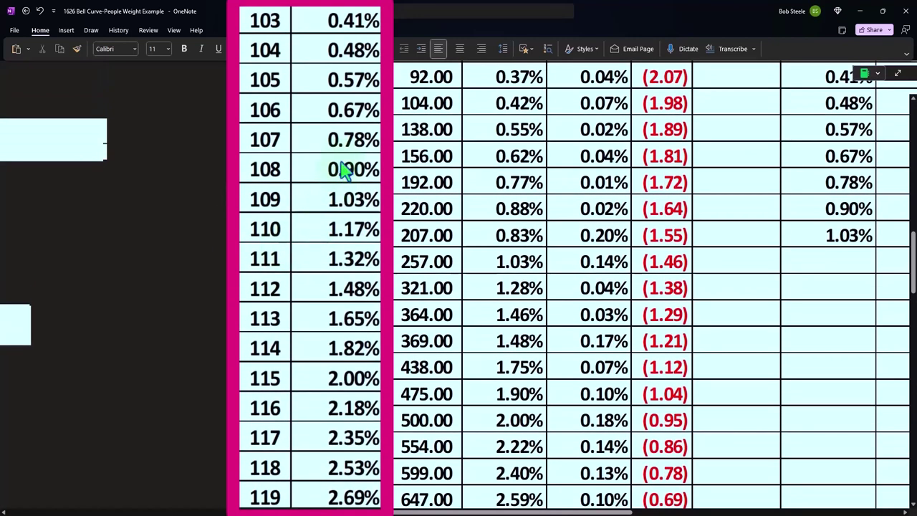
scroll(344, 170, "up", 2)
scroll(344, 171, "up", 2)
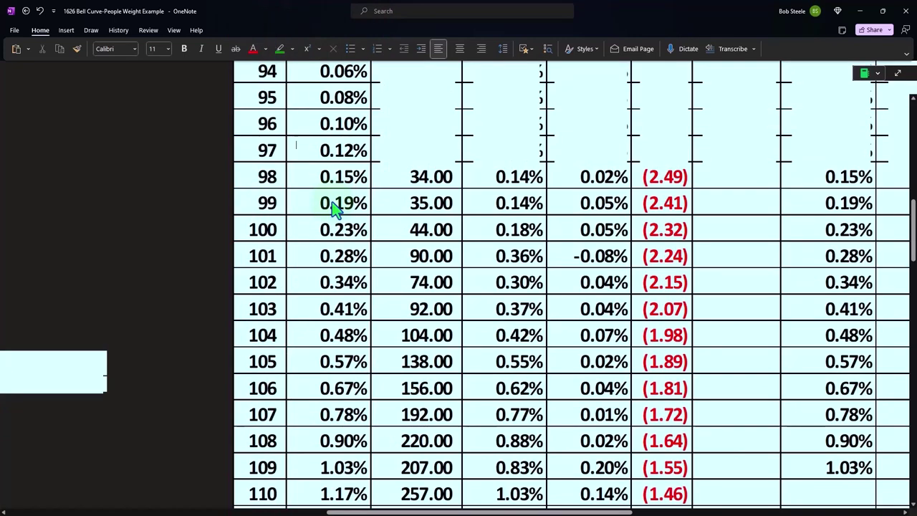
scroll(334, 205, "up", 3)
scroll(334, 211, "up", 2)
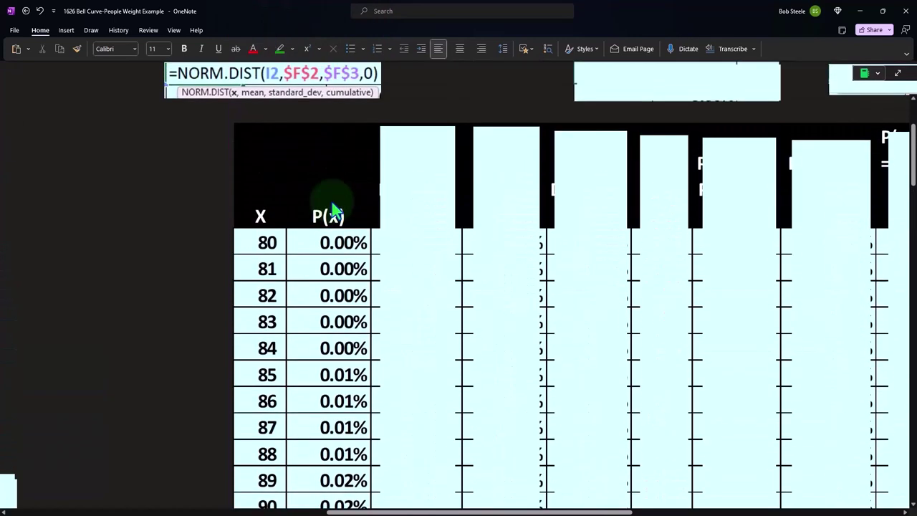
Step: Pull the light-blue covers down to reveal the Actual Frequency header, formula and counts for X 80–86
left_click(410, 161)
left_click_drag(418, 127, 420, 237)
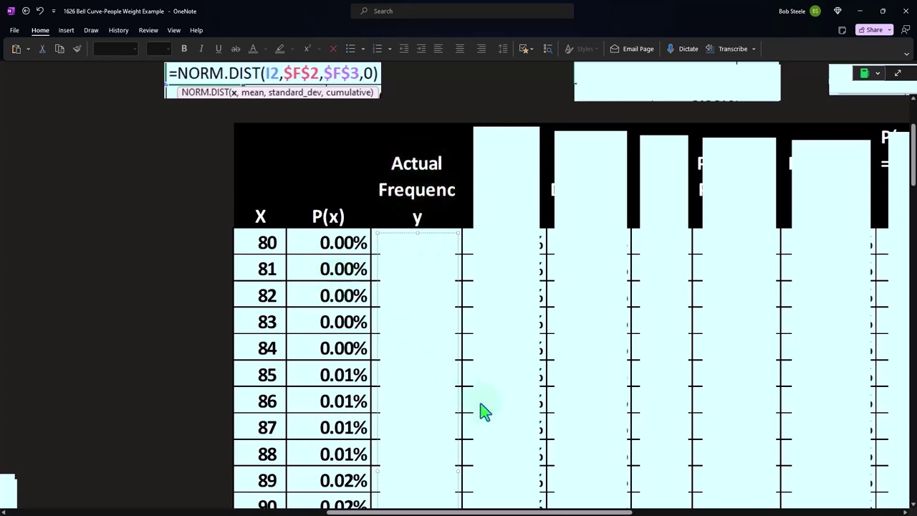
left_click_drag(477, 512, 179, 511)
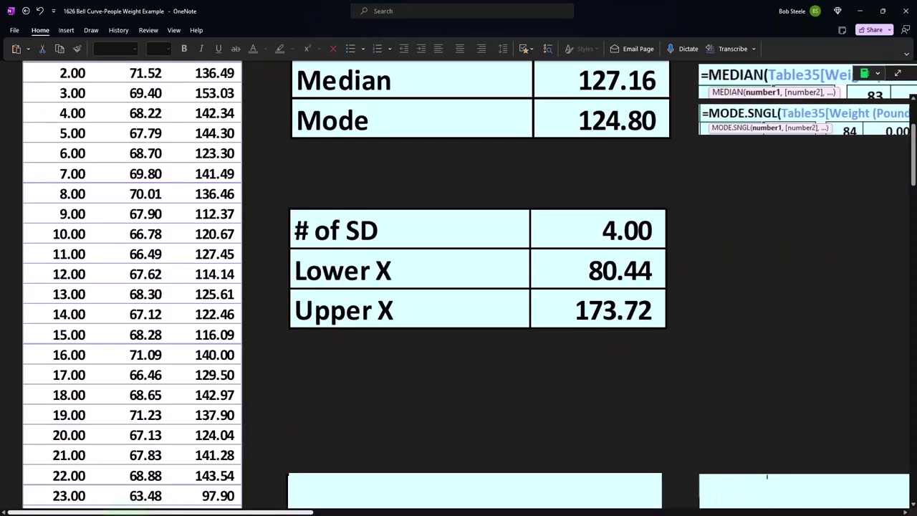
scroll(179, 301, "up", 3)
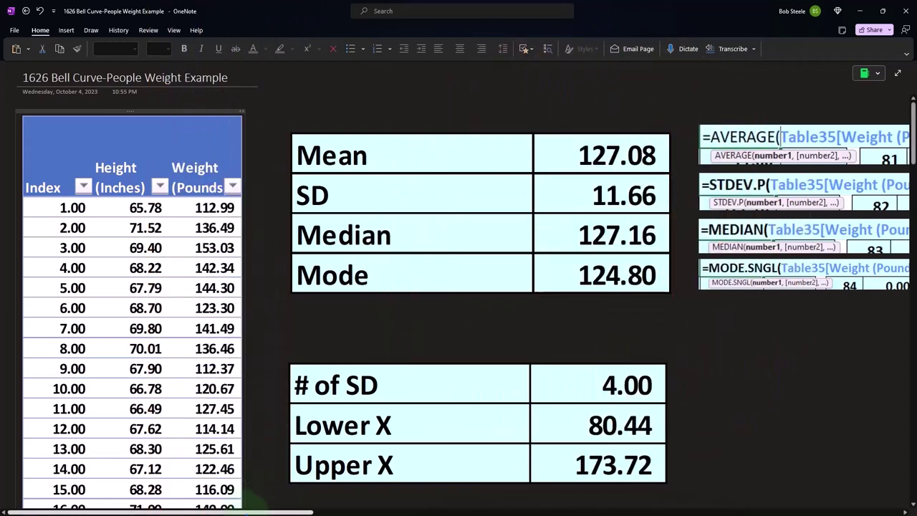
left_click_drag(251, 511, 602, 512)
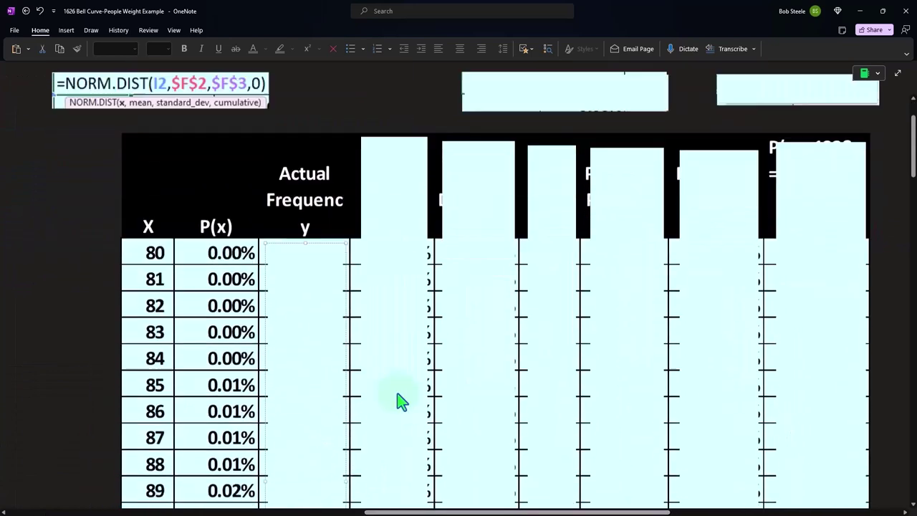
scroll(401, 401, "down", 3)
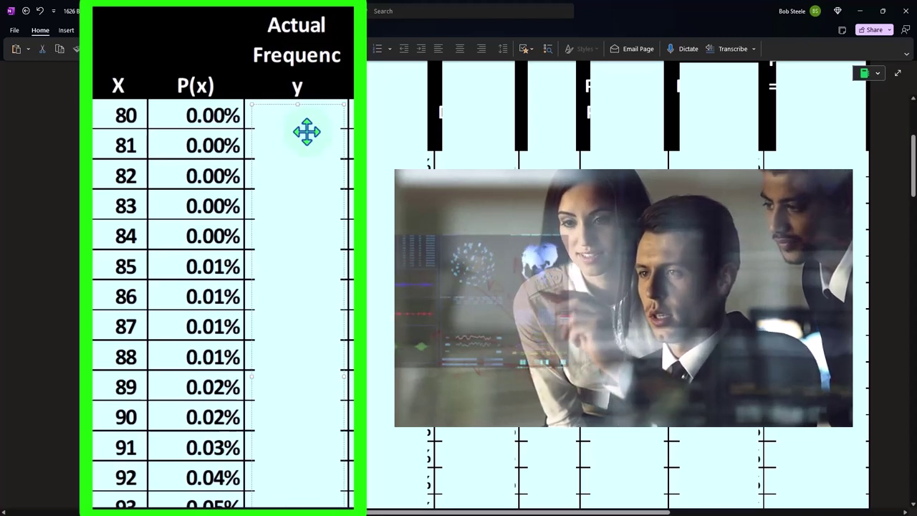
mouse_move(296, 105)
left_mouse_down()
mouse_move(294, 317)
mouse_move(293, 275)
left_mouse_up()
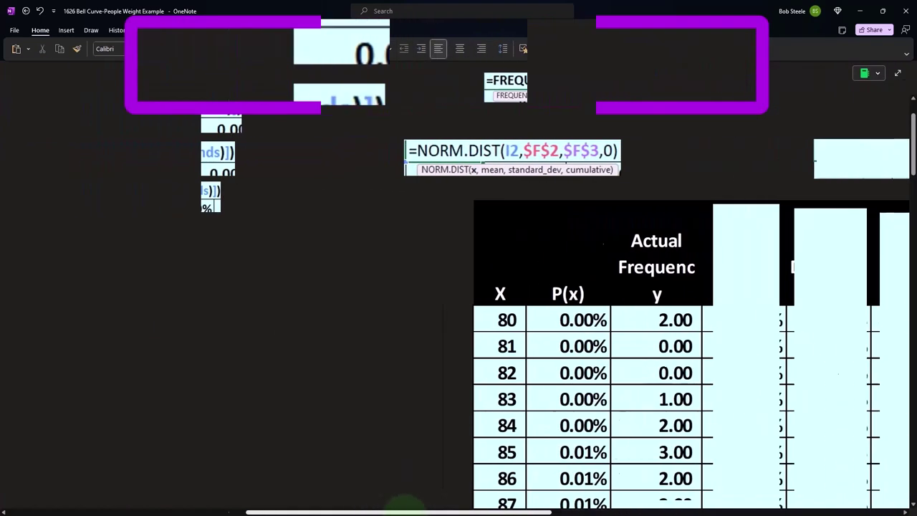
left_click_drag(531, 513, 188, 513)
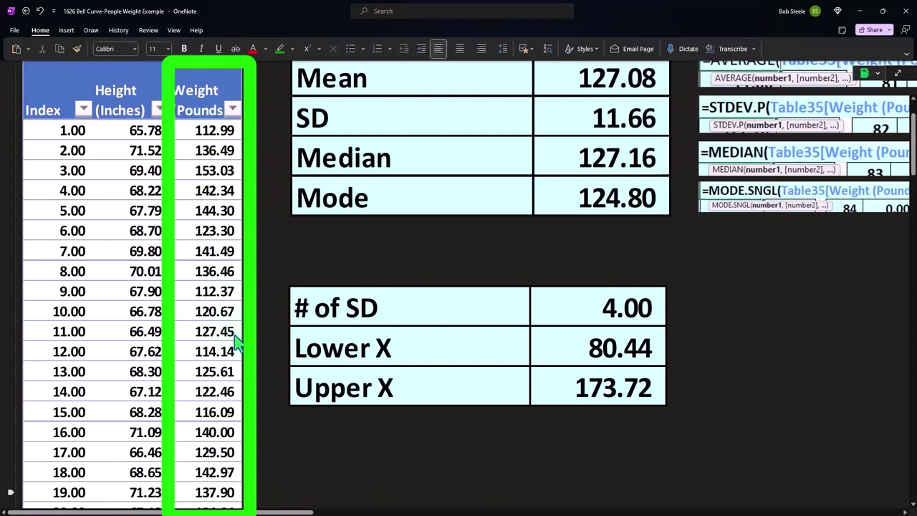
left_click_drag(236, 513, 557, 495)
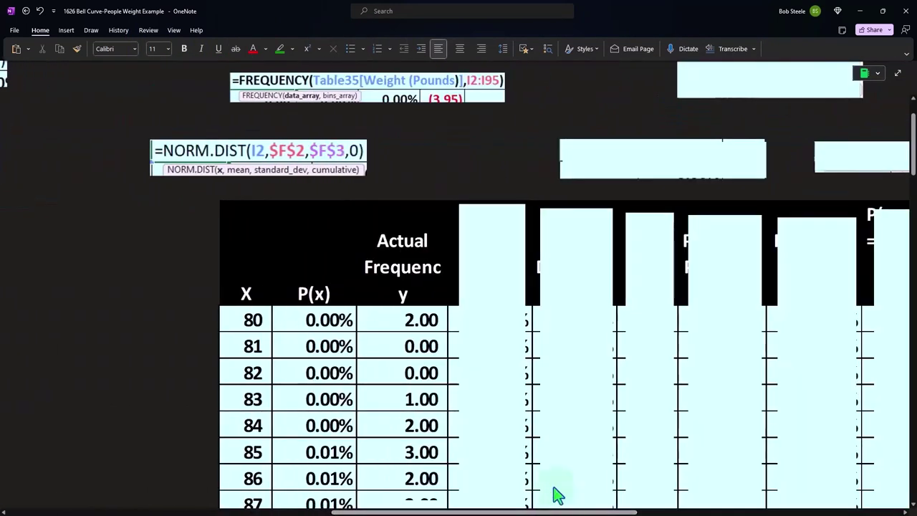
scroll(558, 494, "up", 2)
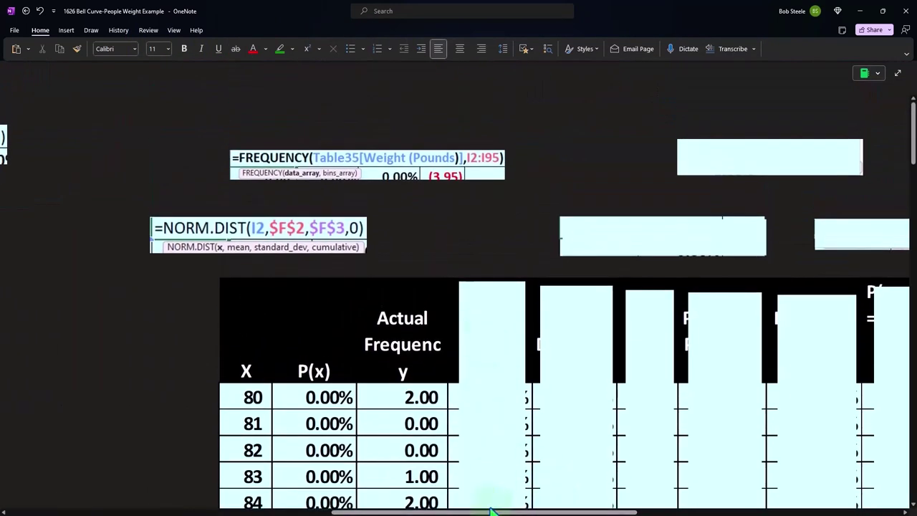
scroll(492, 510, "right", 3)
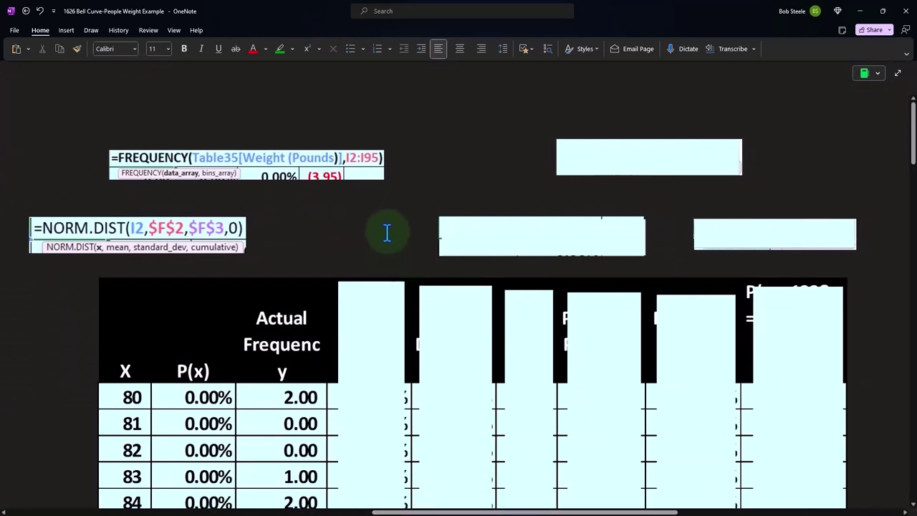
scroll(286, 188, "down", 2)
scroll(133, 241, "down", 2)
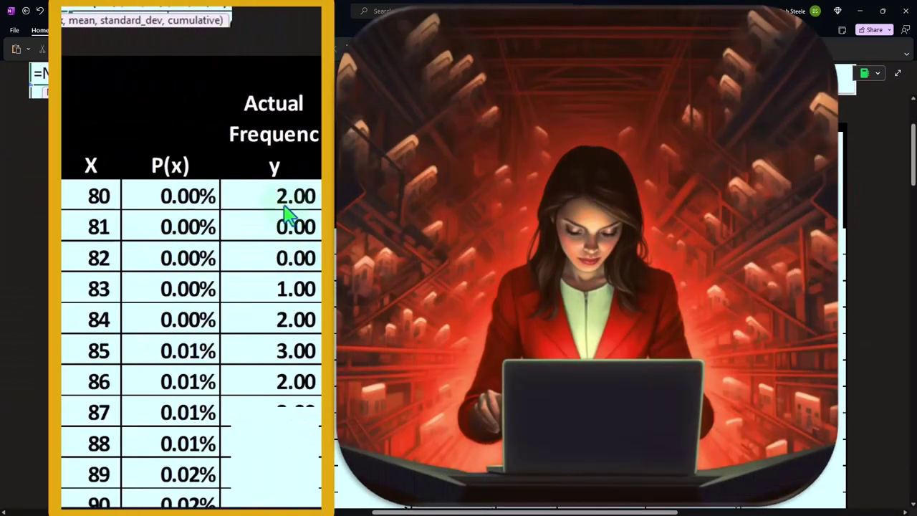
scroll(286, 212, "down", 1)
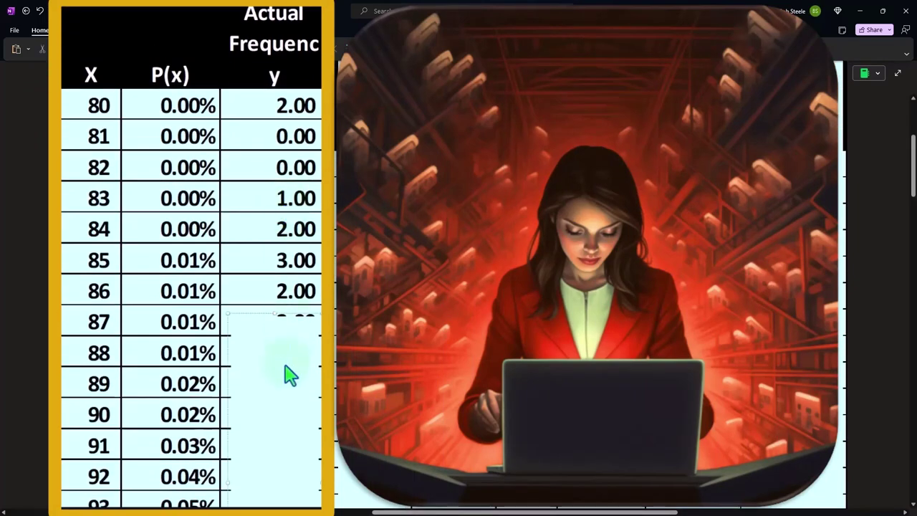
scroll(297, 373, "down", 3)
scroll(298, 373, "down", 4)
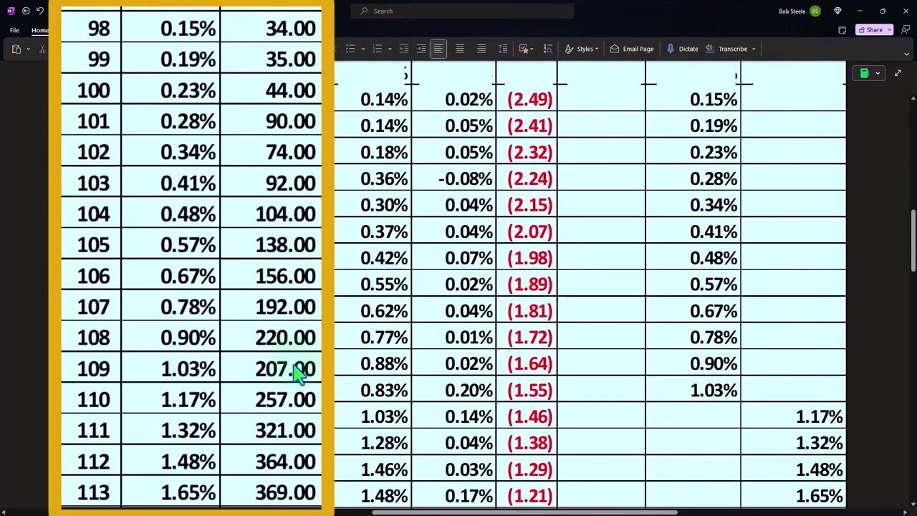
scroll(297, 373, "down", 3)
scroll(298, 373, "down", 2)
scroll(297, 374, "down", 3)
scroll(298, 374, "down", 2)
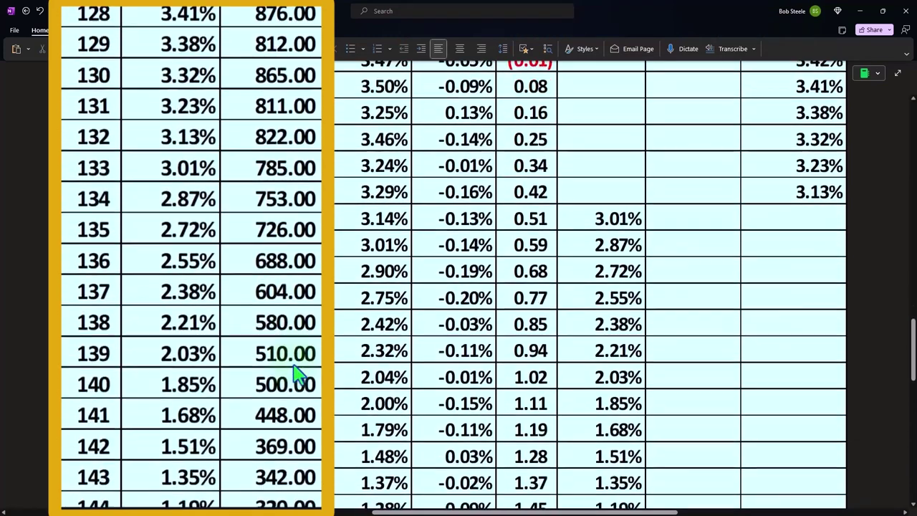
scroll(297, 374, "down", 2)
scroll(298, 375, "down", 1)
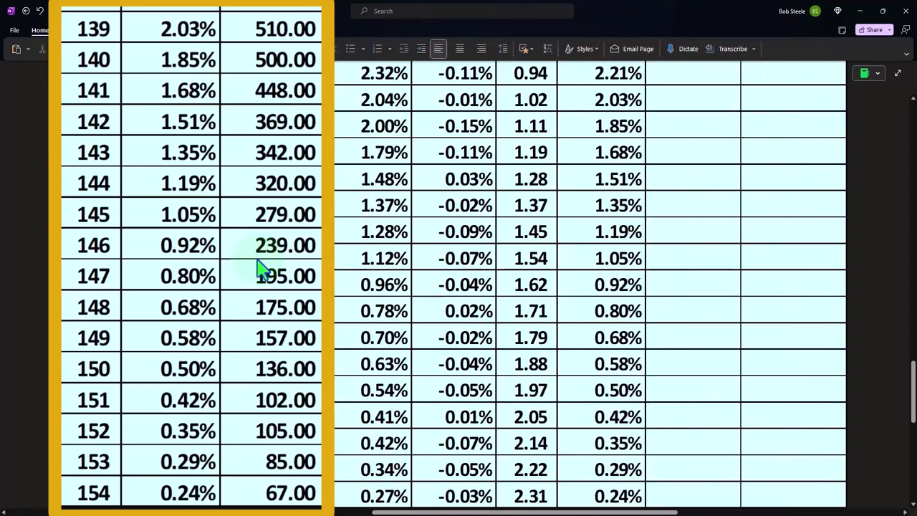
scroll(262, 271, "down", 3)
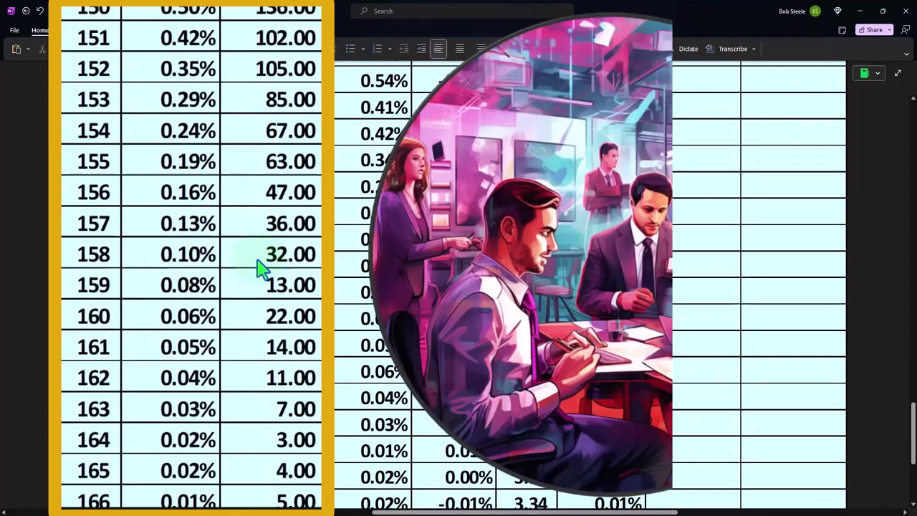
scroll(260, 265, "down", 3)
scroll(260, 269, "down", 2)
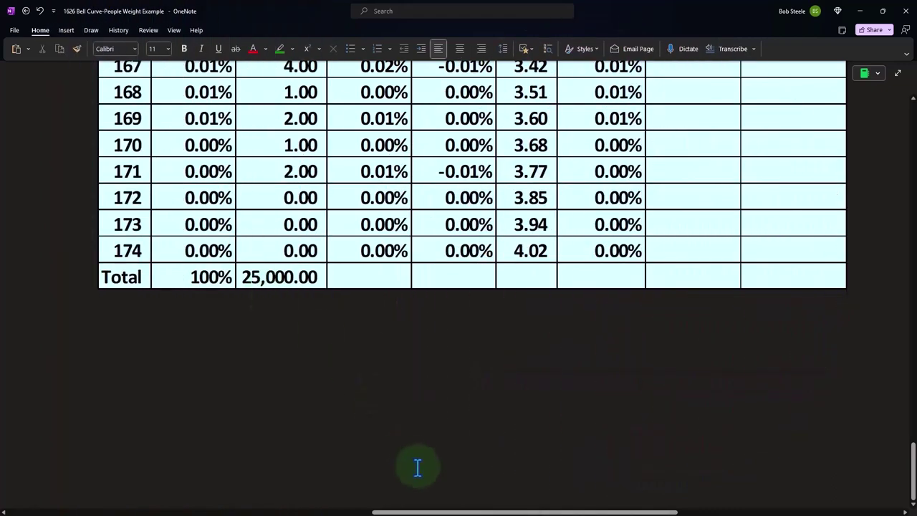
left_click_drag(440, 512, 89, 511)
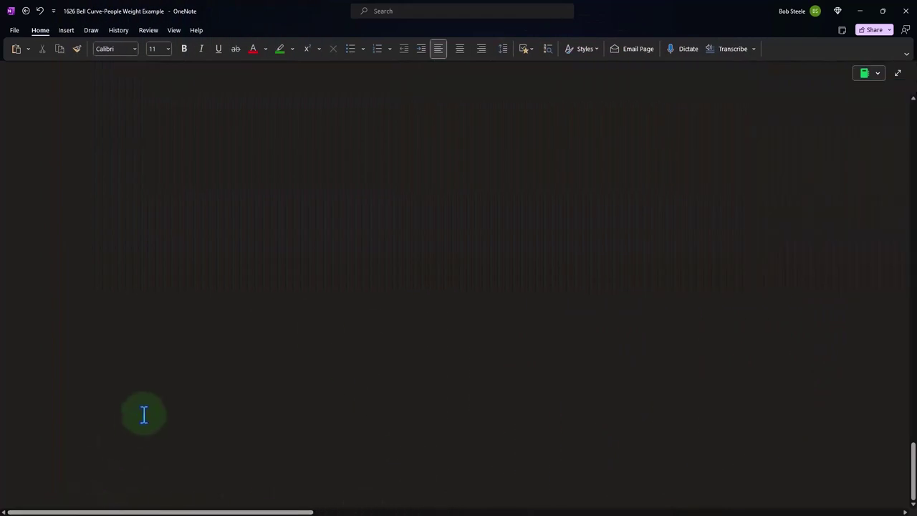
scroll(143, 413, "up", 5)
scroll(147, 415, "up", 5)
scroll(150, 419, "up", 5)
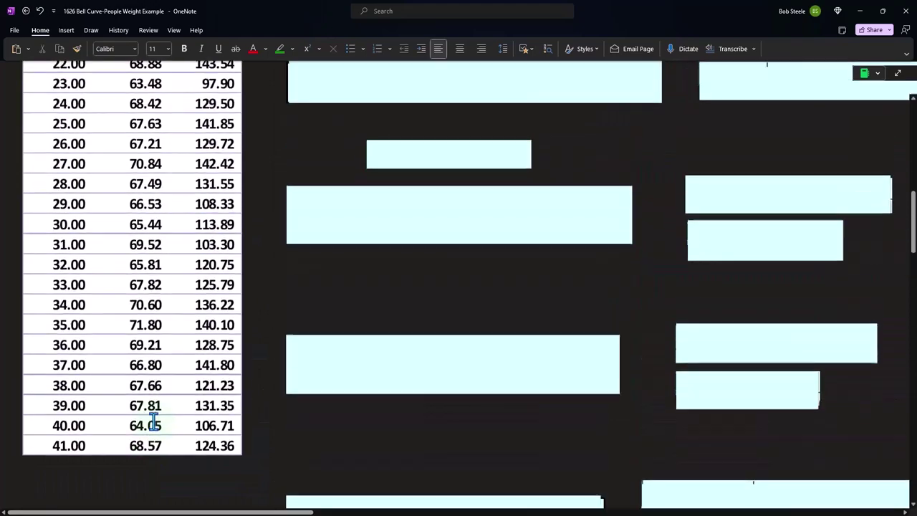
scroll(143, 416, "up", 1)
scroll(122, 430, "down", 2)
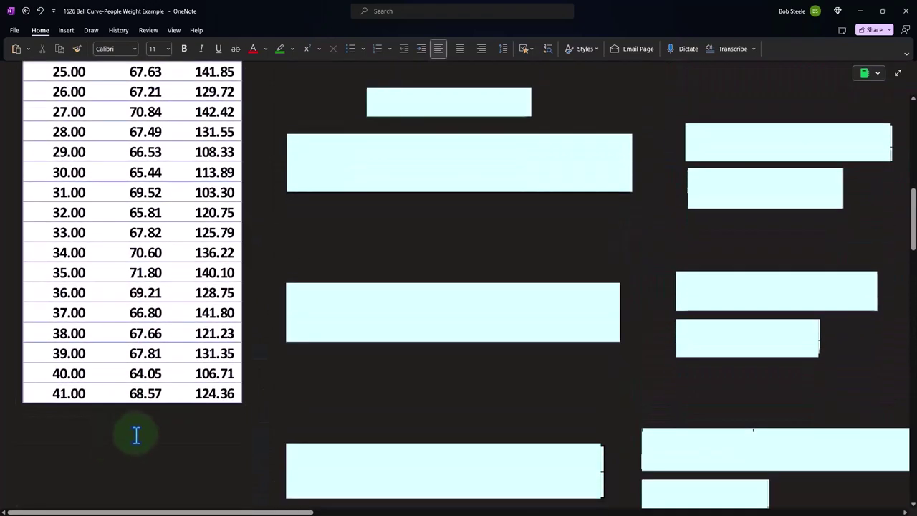
scroll(134, 435, "up", 4)
scroll(135, 435, "up", 2)
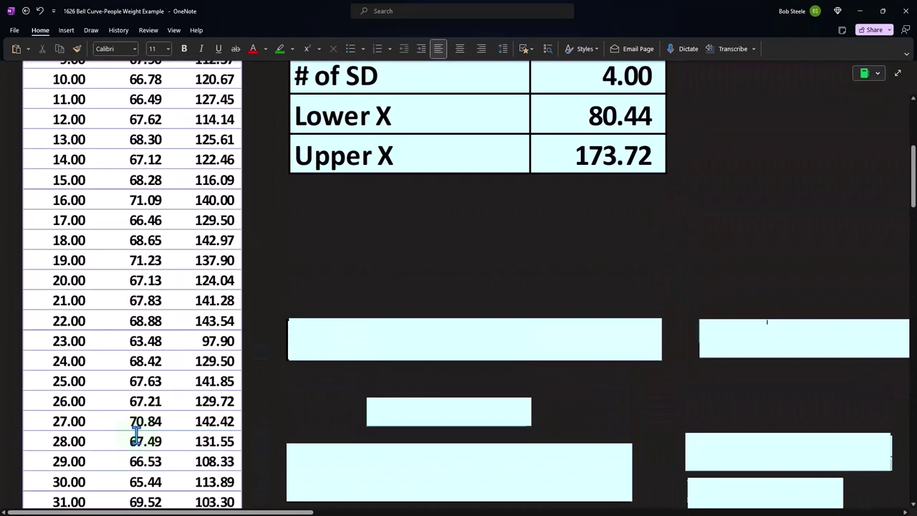
left_click(384, 349)
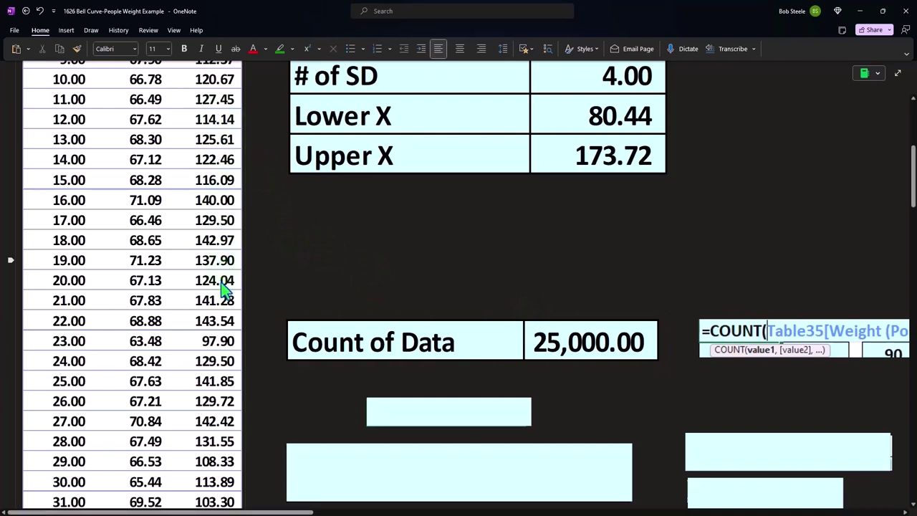
left_click(579, 371)
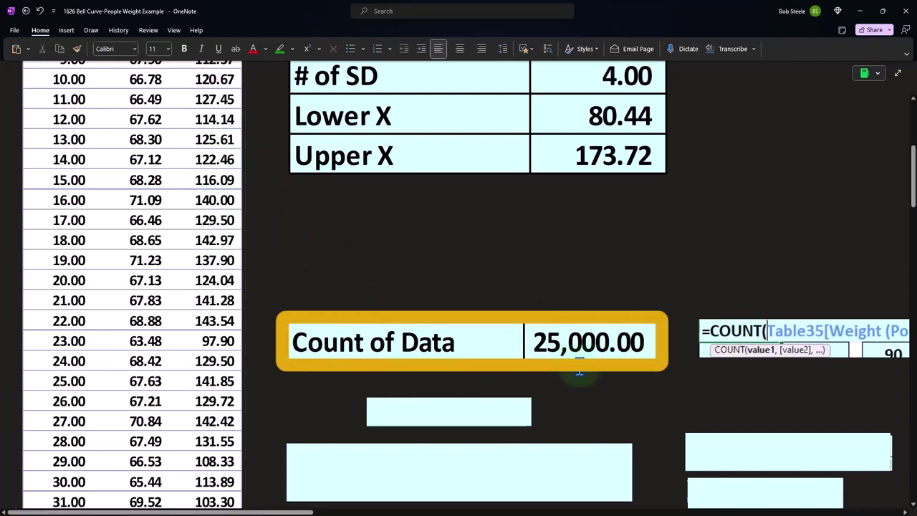
scroll(579, 372, "down", 2)
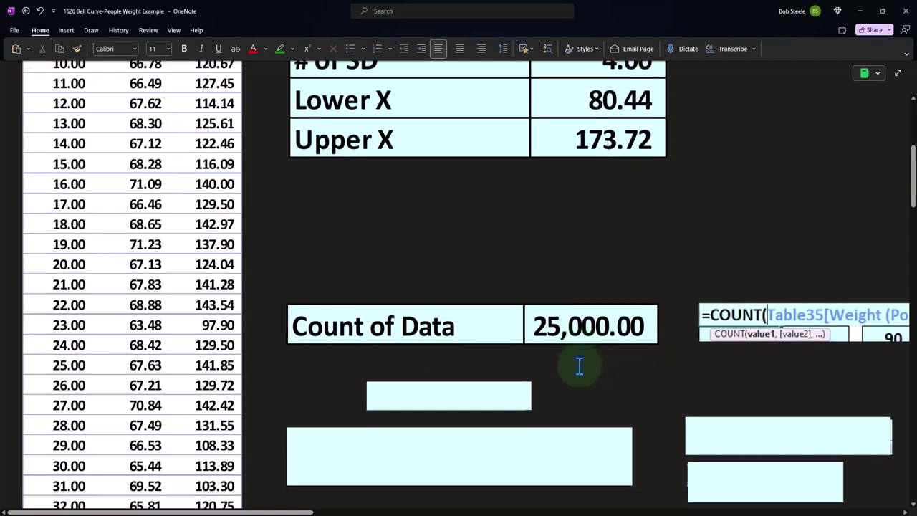
scroll(579, 367, "down", 5)
scroll(579, 367, "down", 5)
scroll(579, 367, "down", 5)
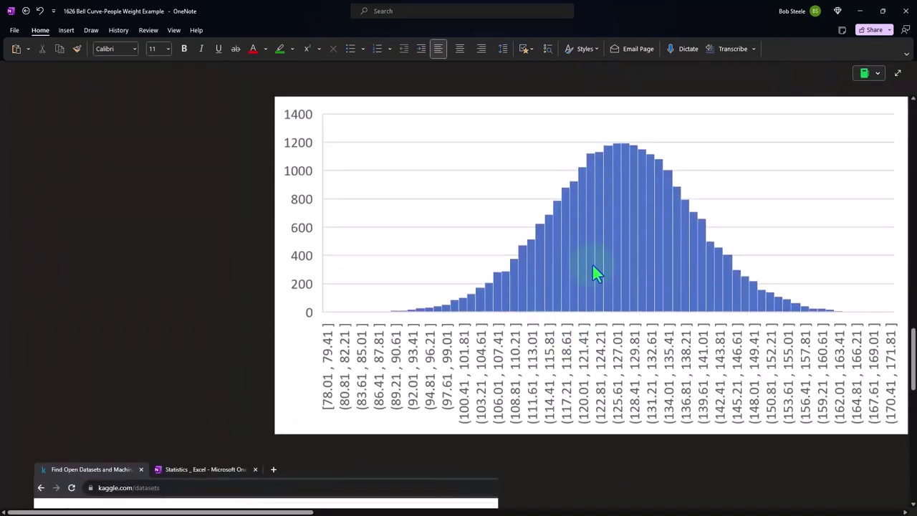
scroll(593, 286, "up", 5)
scroll(595, 308, "up", 5)
scroll(599, 316, "up", 6)
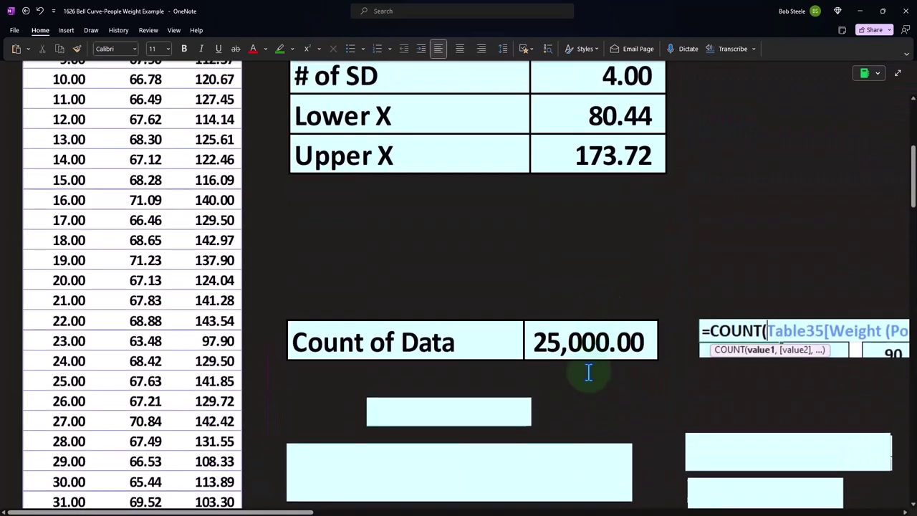
left_click_drag(287, 511, 598, 511)
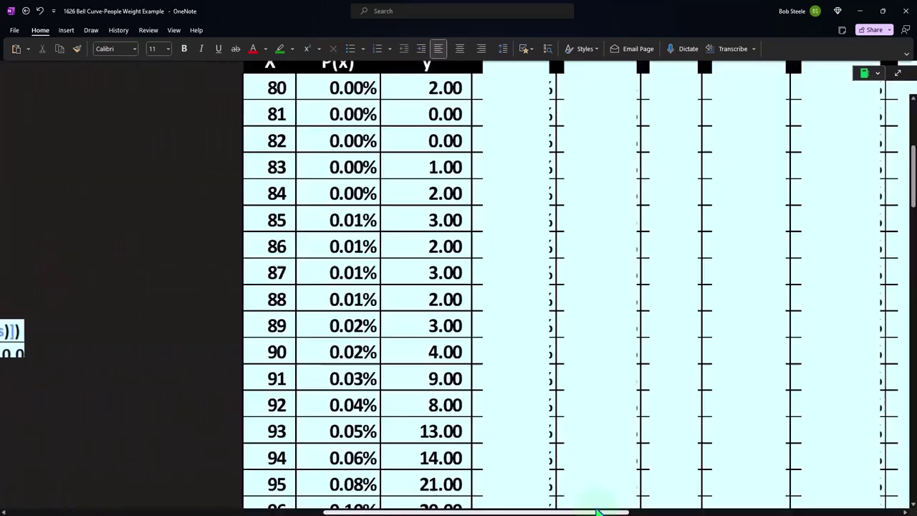
scroll(430, 422, "down", 3)
scroll(394, 416, "down", 2)
scroll(356, 414, "down", 2)
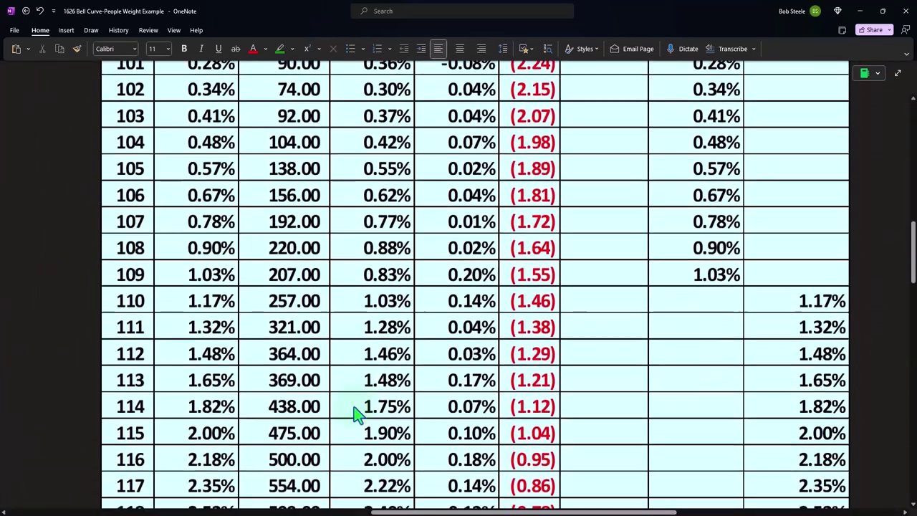
scroll(356, 414, "down", 3)
scroll(357, 414, "down", 3)
scroll(356, 414, "down", 5)
scroll(356, 414, "down", 4)
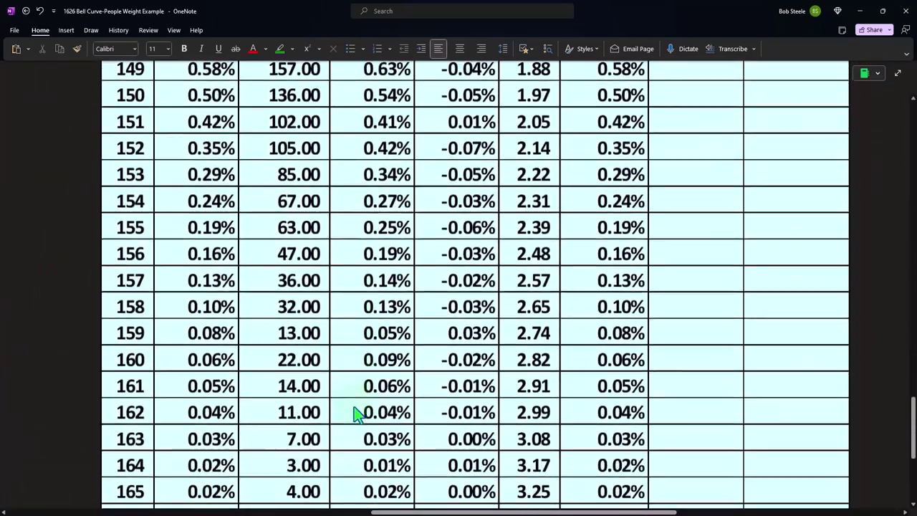
scroll(354, 414, "down", 4)
scroll(337, 387, "down", 3)
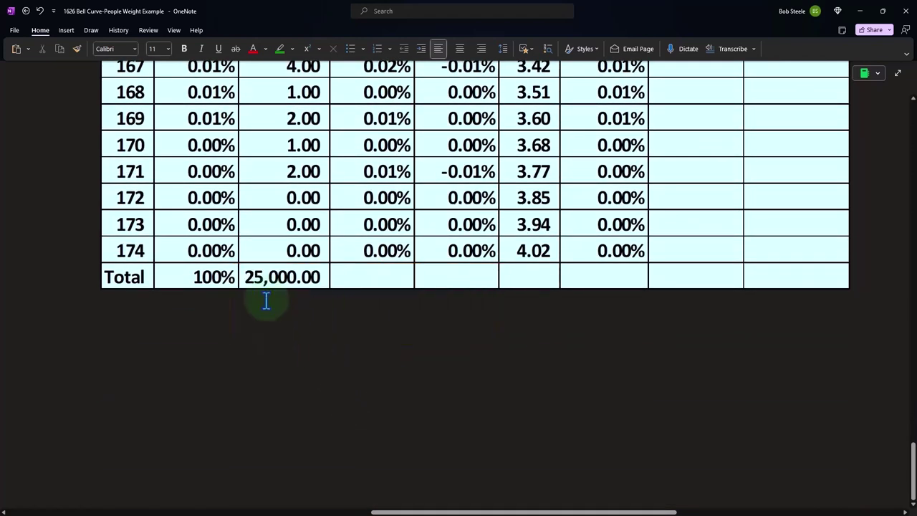
scroll(265, 303, "up", 1)
scroll(280, 254, "up", 2)
scroll(272, 179, "up", 5)
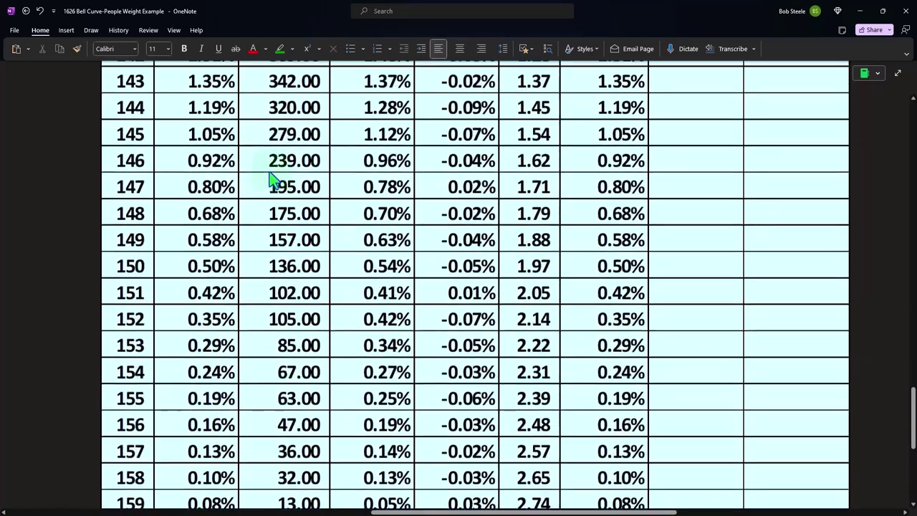
scroll(272, 180, "up", 7)
scroll(273, 182, "up", 7)
scroll(273, 183, "up", 5)
scroll(273, 180, "up", 6)
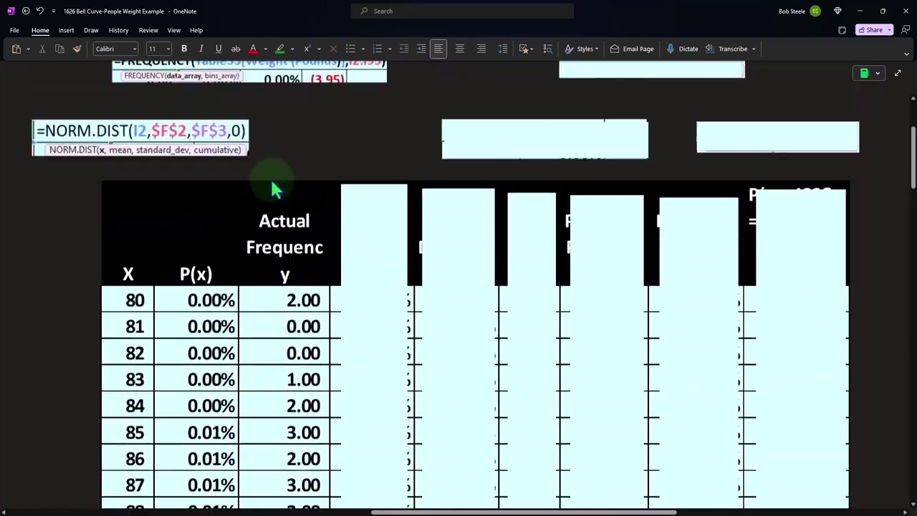
scroll(364, 287, "up", 1)
scroll(379, 317, "down", 1)
left_click(370, 212)
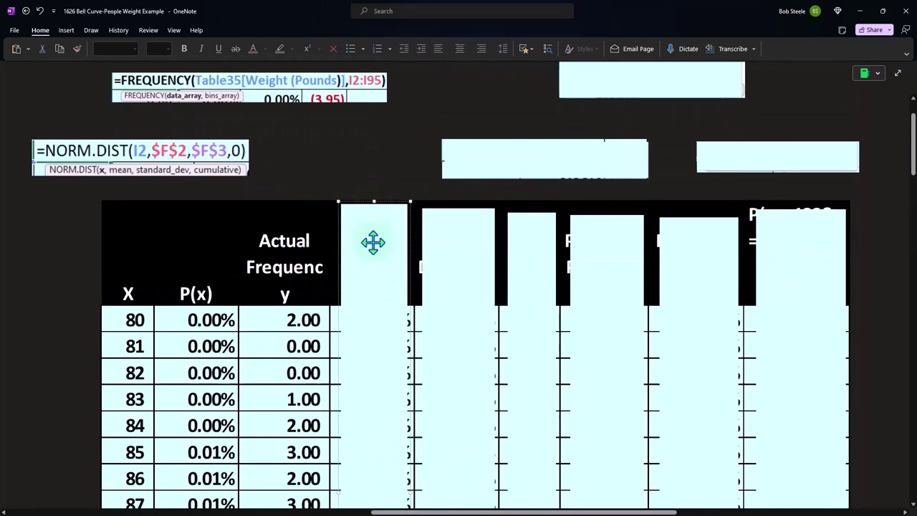
scroll(373, 247, "down", 3)
scroll(375, 256, "down", 3)
scroll(376, 256, "down", 2)
scroll(375, 256, "down", 2)
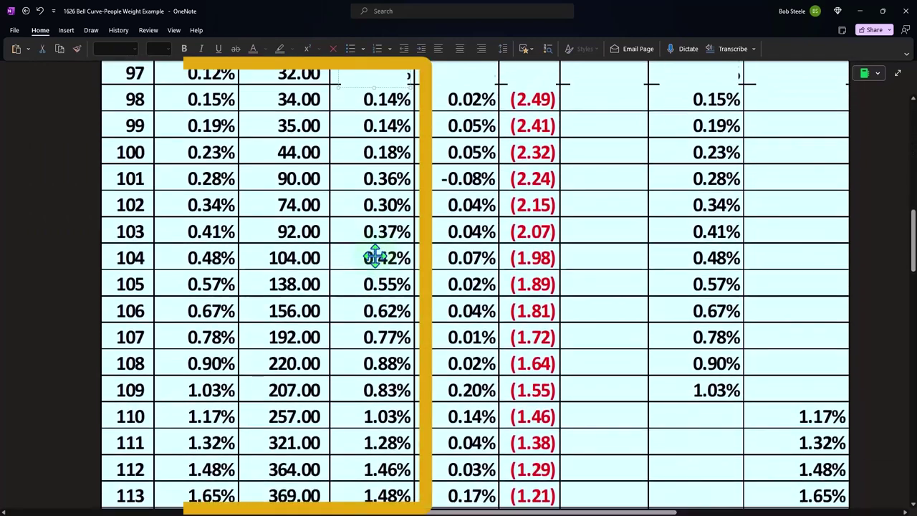
scroll(390, 240, "down", 2)
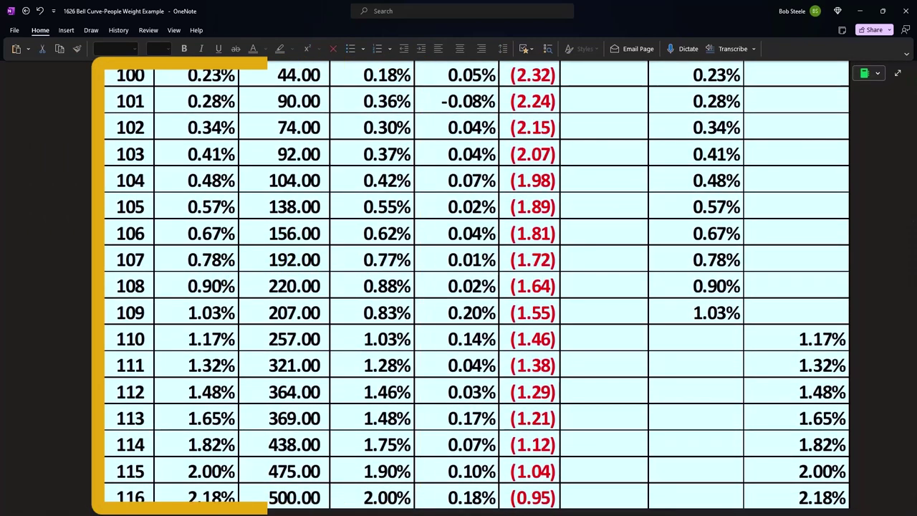
Step: Move Calculator over the table and compute 25,000 × 0.009 = 225
left_click_drag(430, 311, 268, 323)
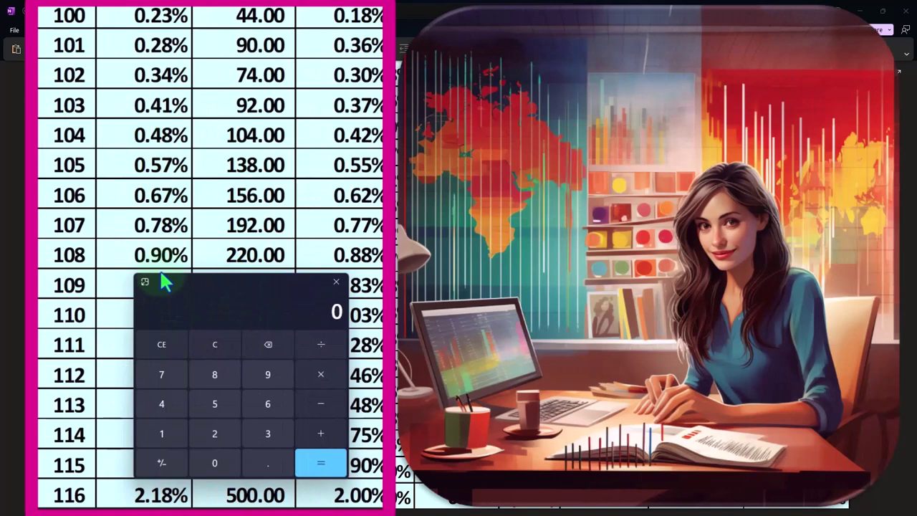
type("25")
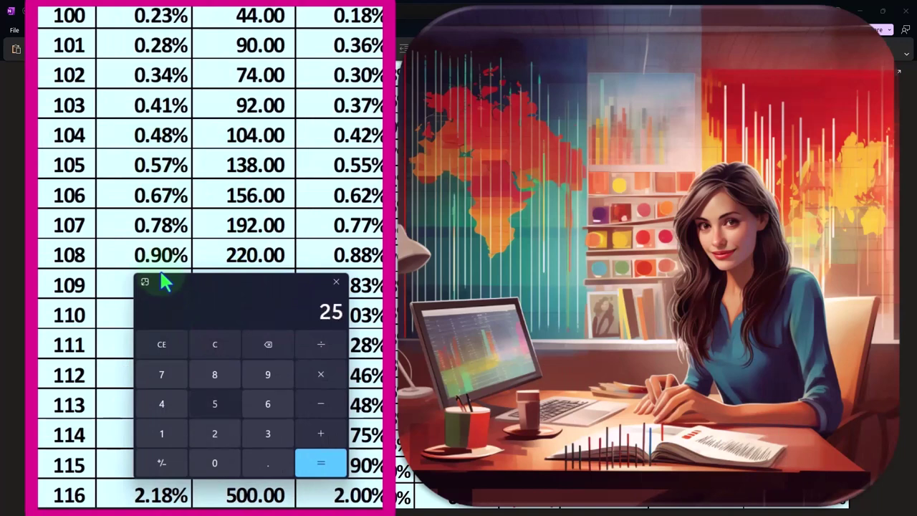
type(",000")
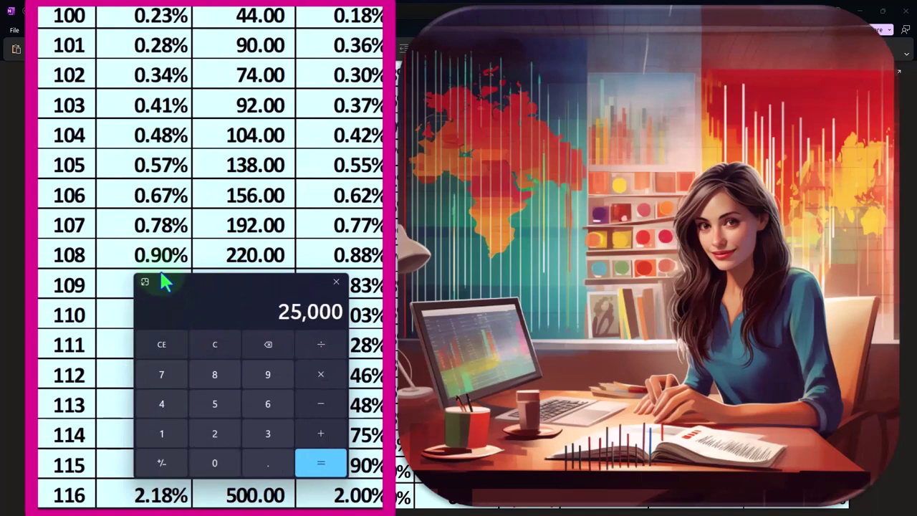
type("0")
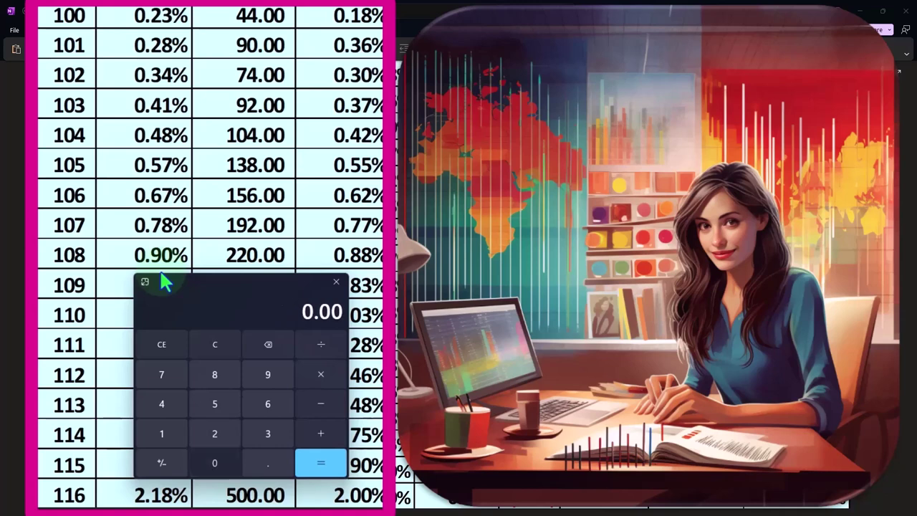
type("9")
key("Return")
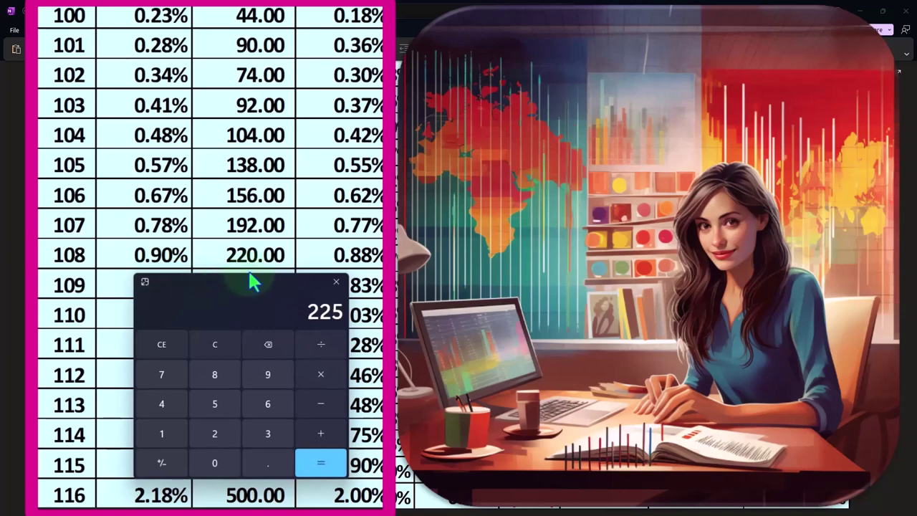
Step: Compute 25,000 × 0.0235 = 587.5 as the next expected frequency
scroll(245, 231, "down", 3)
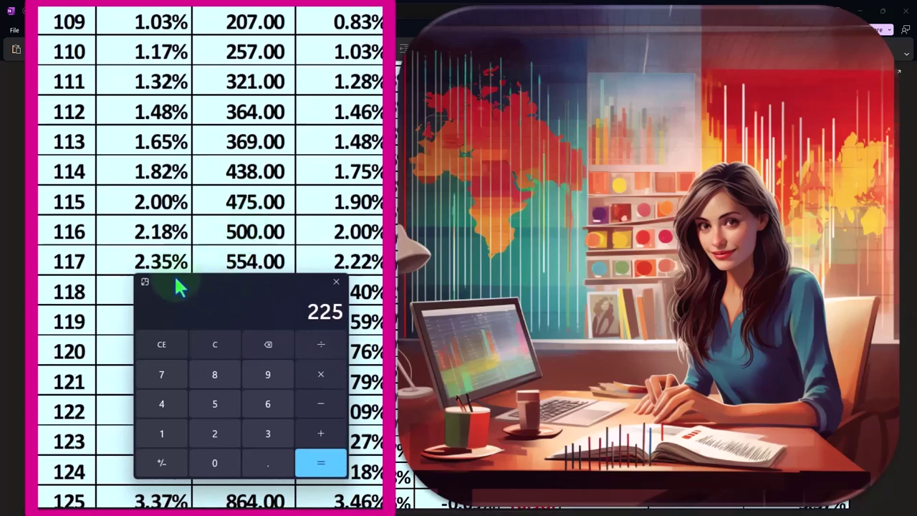
type("25")
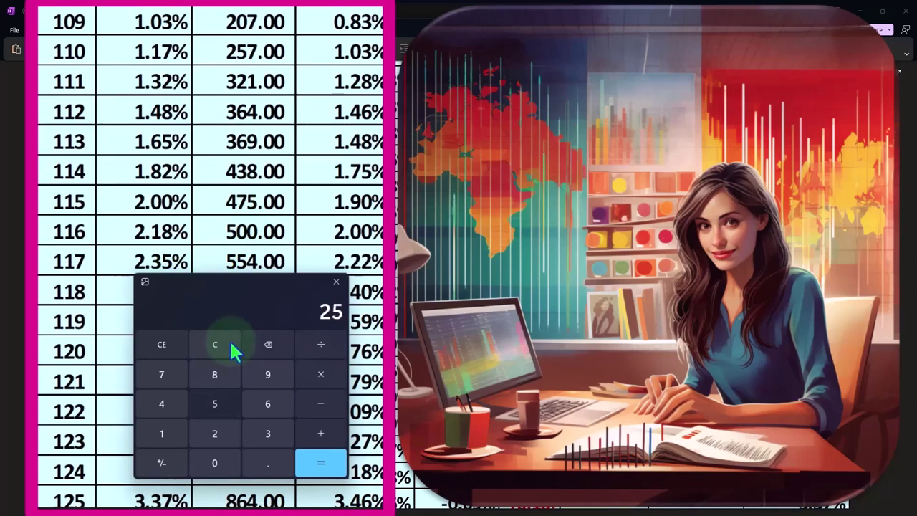
type(",000")
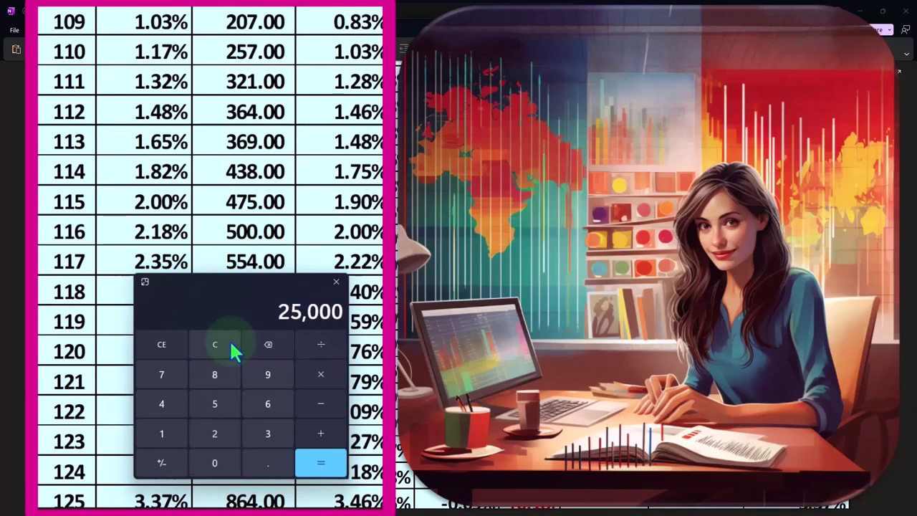
type("0.0235")
key("Return")
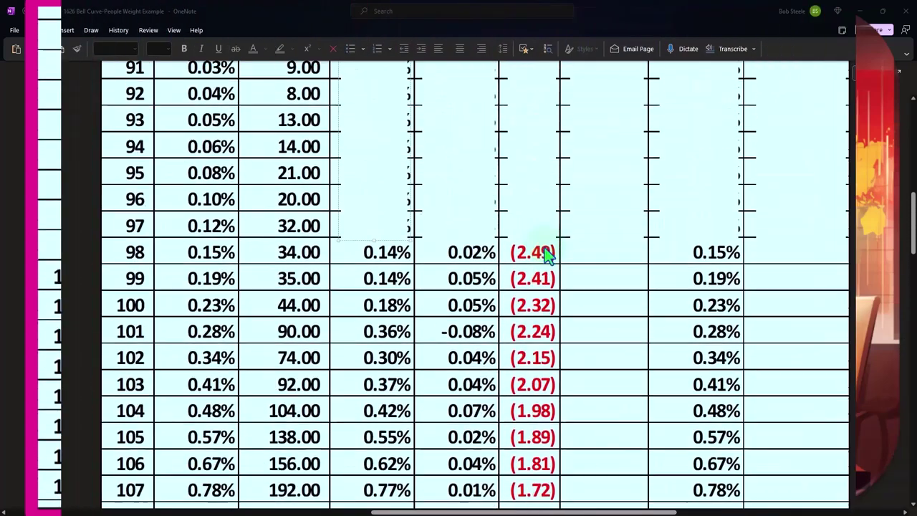
scroll(547, 254, "up", 5)
scroll(409, 266, "up", 3)
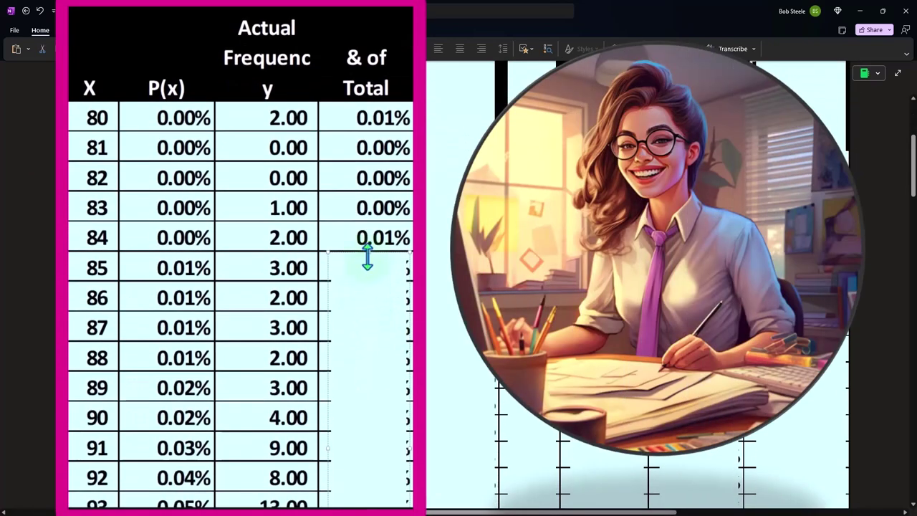
Step: Slide the cover box down the table to expose rows 104–108
scroll(367, 265, "down", 3)
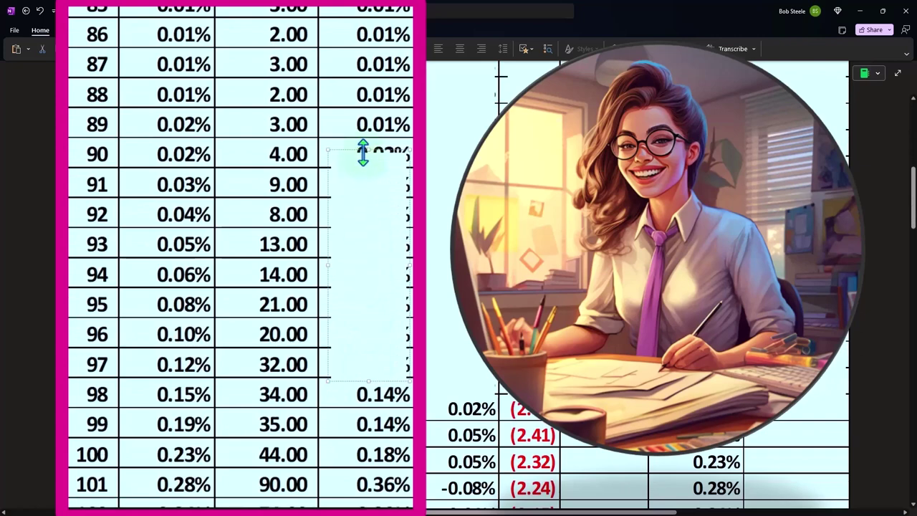
left_click_drag(372, 297, 359, 375)
scroll(358, 322, "down", 3)
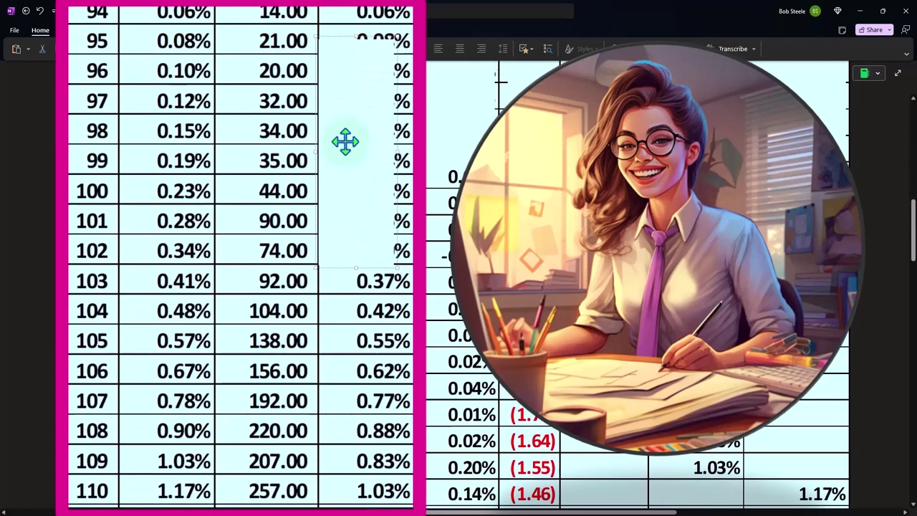
mouse_move(345, 141)
left_mouse_down()
mouse_move(361, 254)
mouse_move(380, 303)
left_mouse_up()
scroll(379, 303, "down", 3)
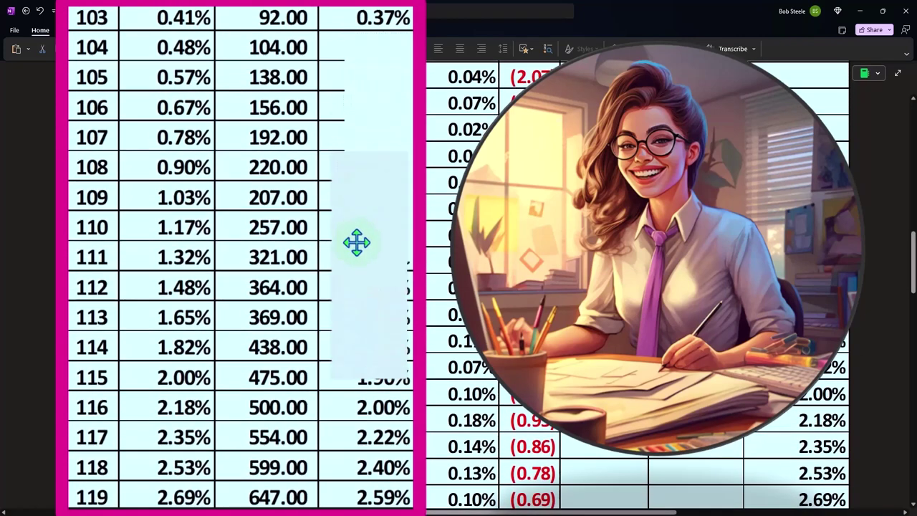
left_click_drag(356, 242, 363, 266)
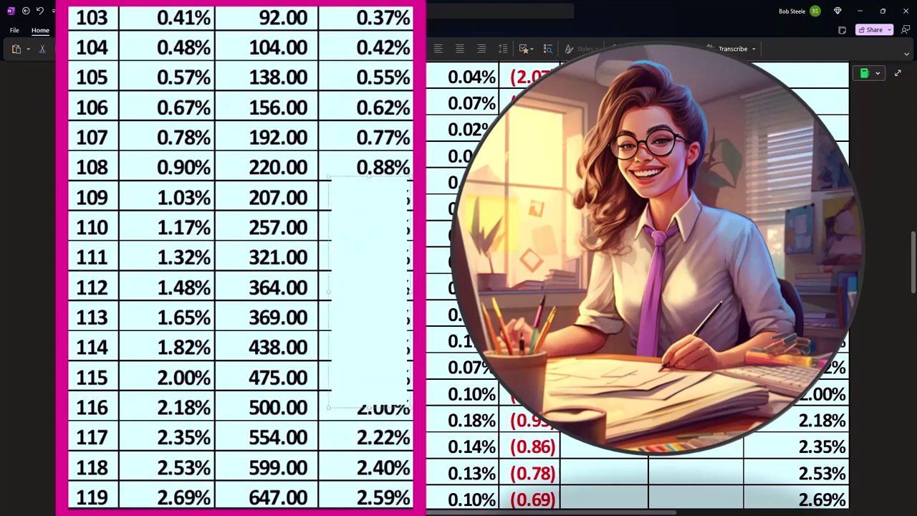
Step: Compute 220 ÷ 25,000 and 207 ÷ 25,000, uncovering the 0.83% share for weight 109
key("alt+Tab")
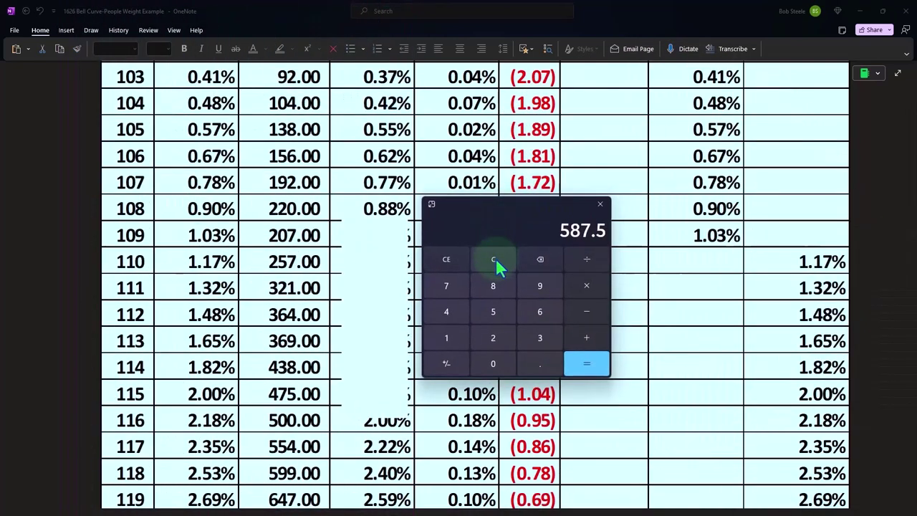
left_click(496, 260)
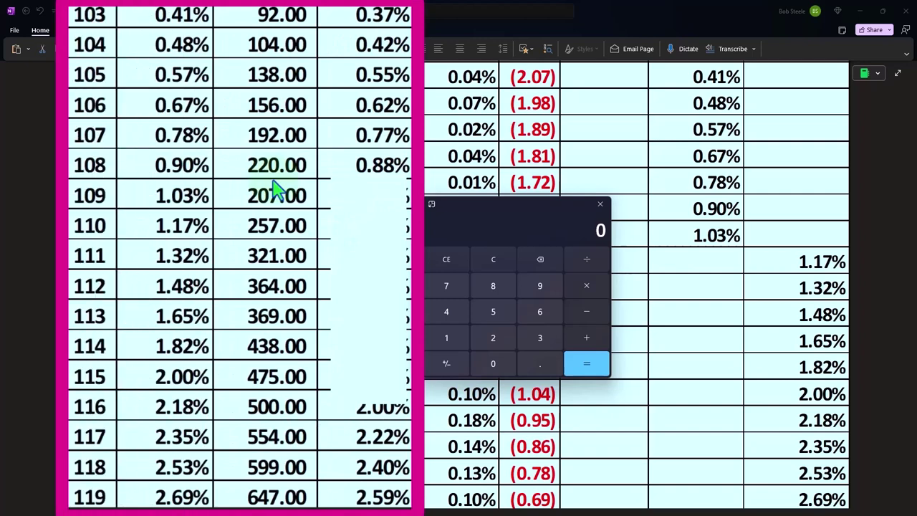
type("220")
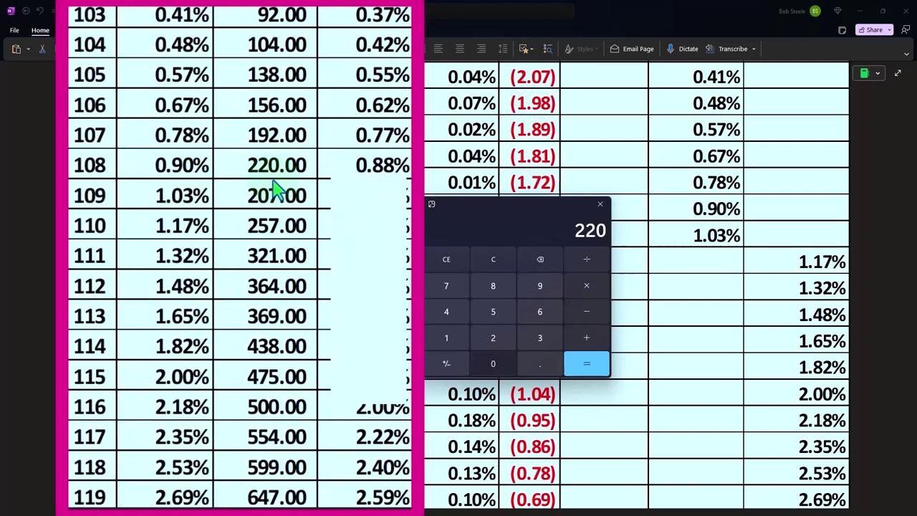
key("BackSpace")
key("BackSpace")
type("50")
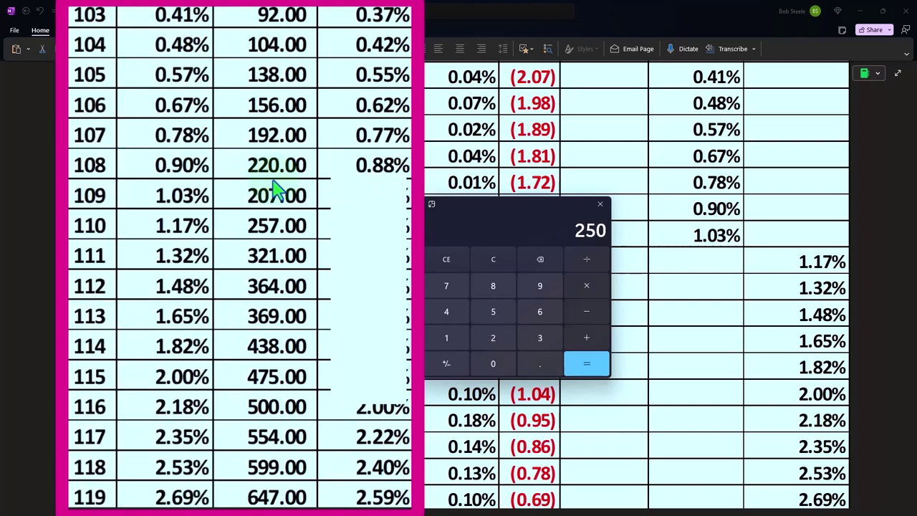
type("0")
key("Return")
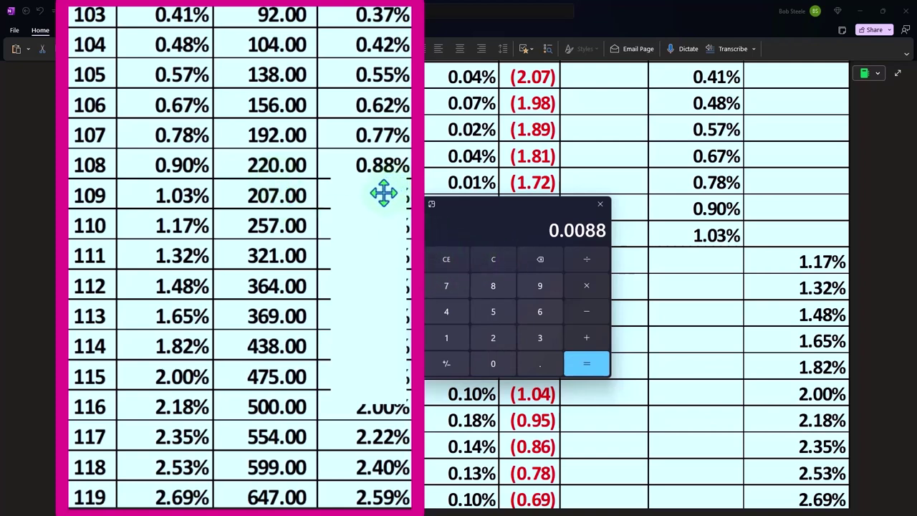
left_click_drag(370, 178, 372, 195)
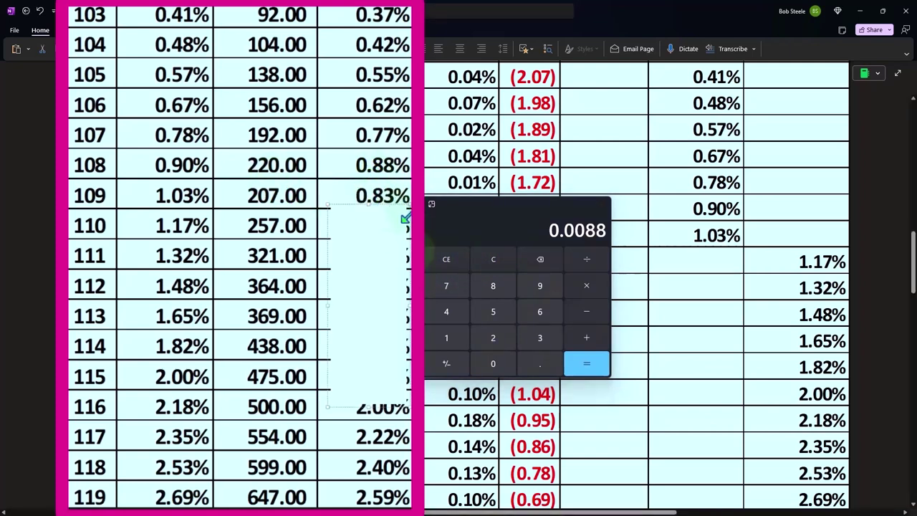
left_click(493, 261)
type("20")
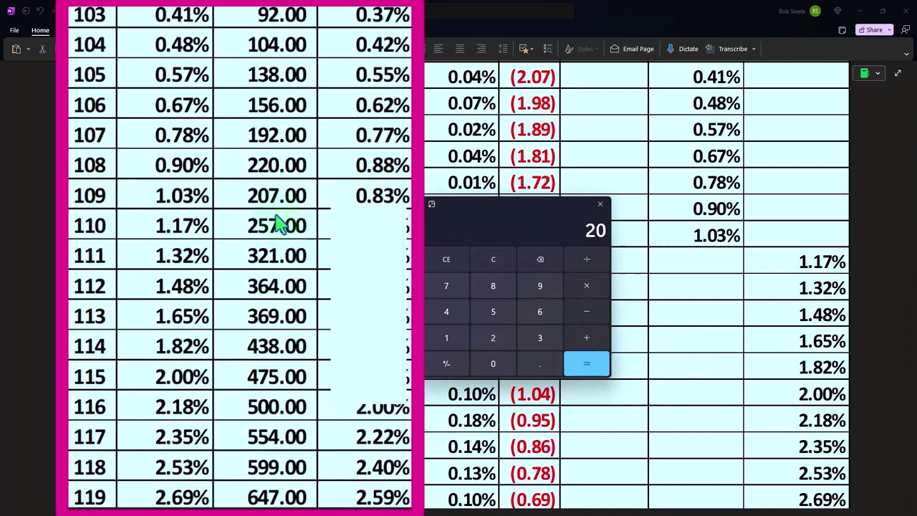
type("7/250")
type("00")
key("Return")
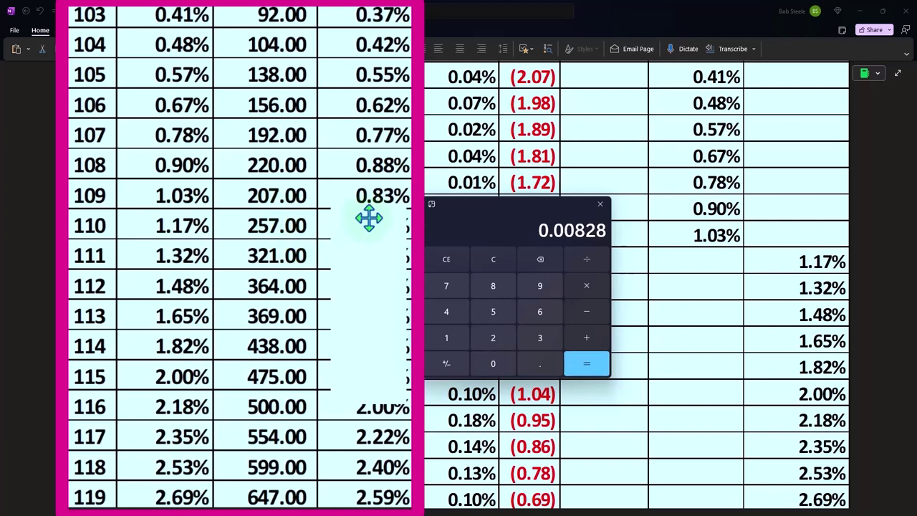
Step: Move the column cover and Calculator aside to expose the Difference and Z columns
left_click(370, 219)
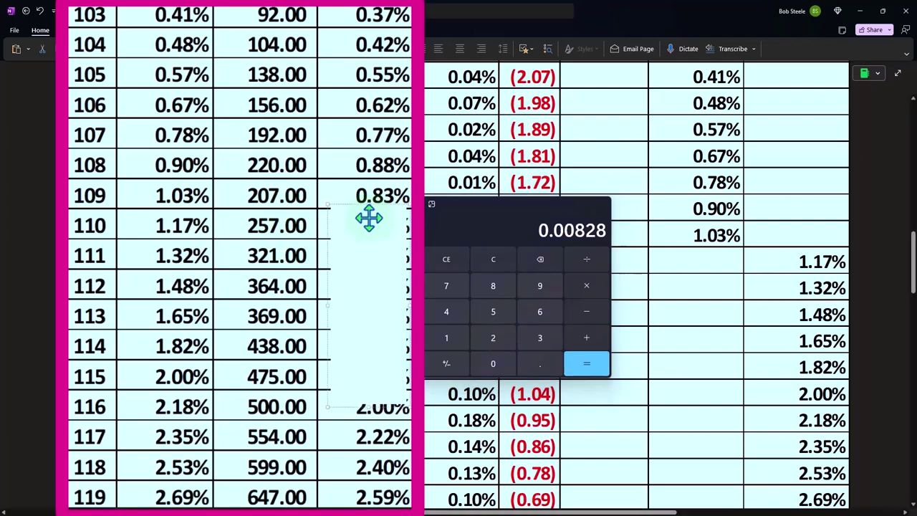
scroll(368, 215, "down", 5)
scroll(368, 212, "down", 5)
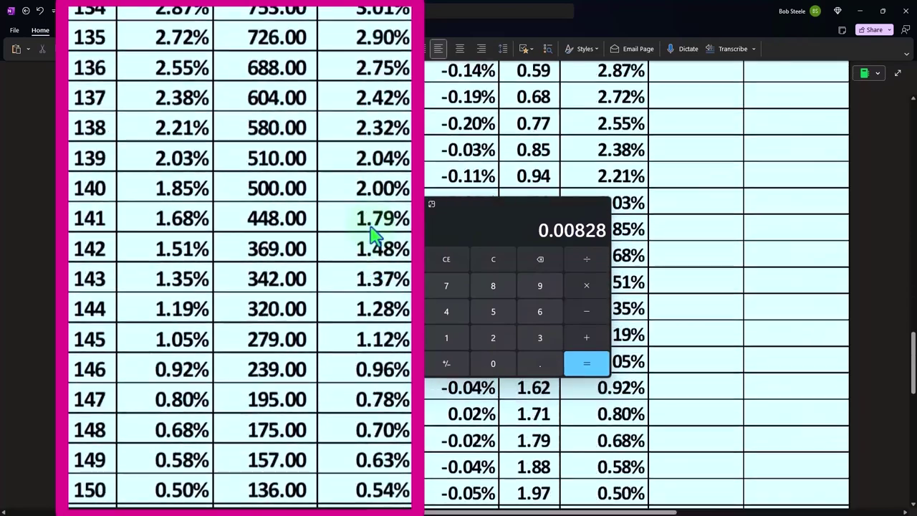
scroll(371, 232, "down", 5)
scroll(373, 235, "down", 4)
scroll(377, 255, "down", 3)
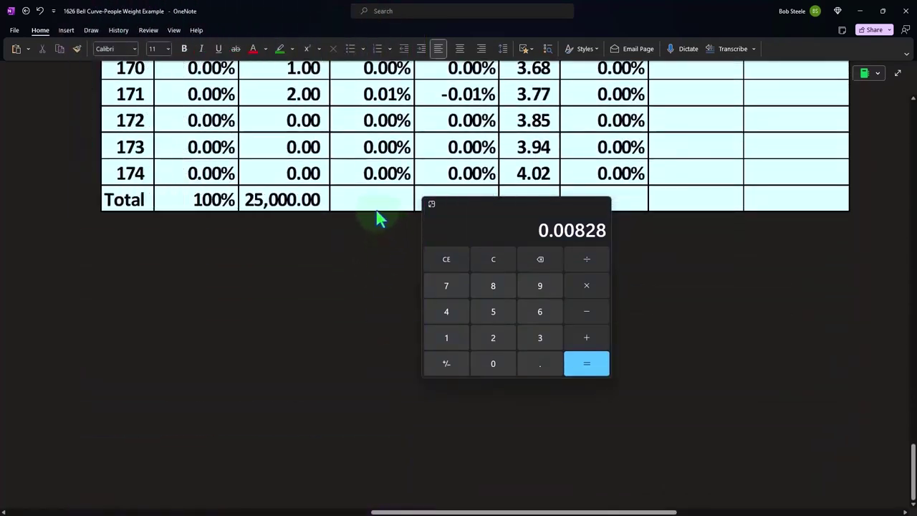
left_click_drag(479, 213, 629, 209)
left_click(751, 202)
scroll(471, 263, "up", 1)
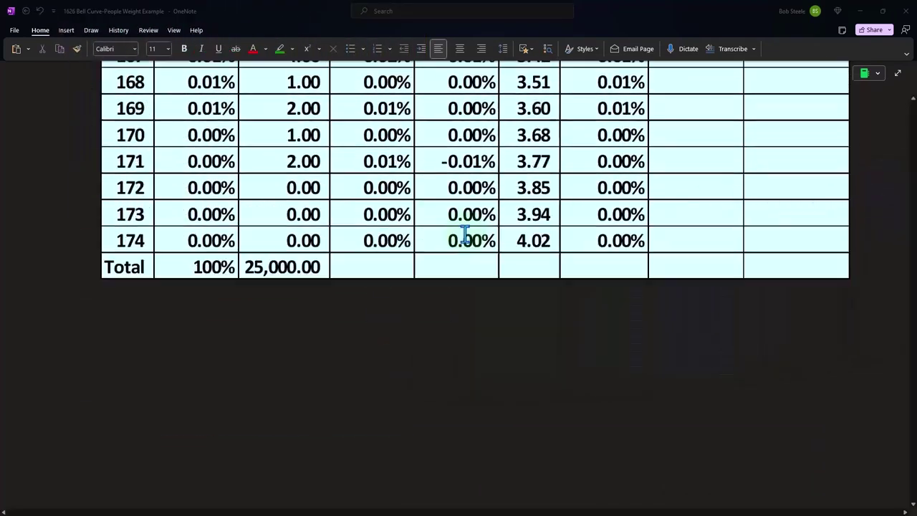
scroll(471, 264, "up", 9)
scroll(472, 264, "up", 9)
scroll(471, 263, "up", 6)
scroll(472, 262, "up", 4)
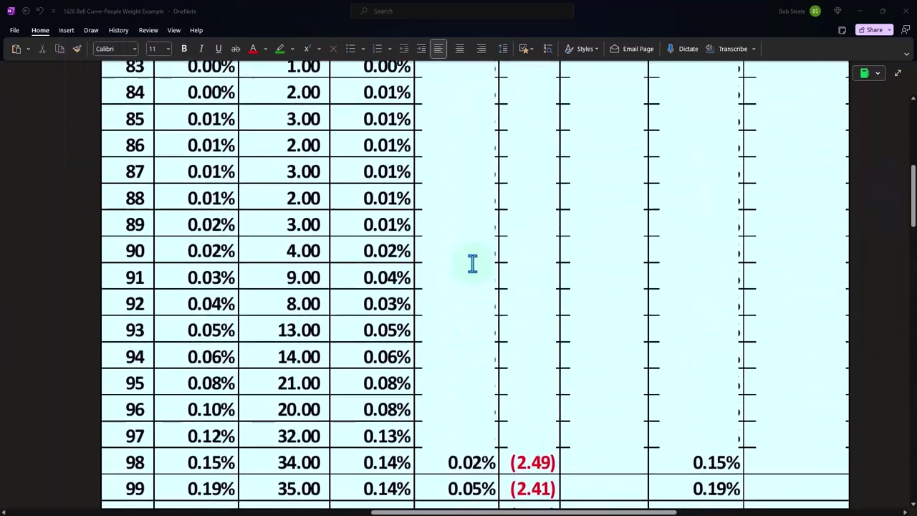
scroll(473, 259, "up", 2)
left_click(465, 204)
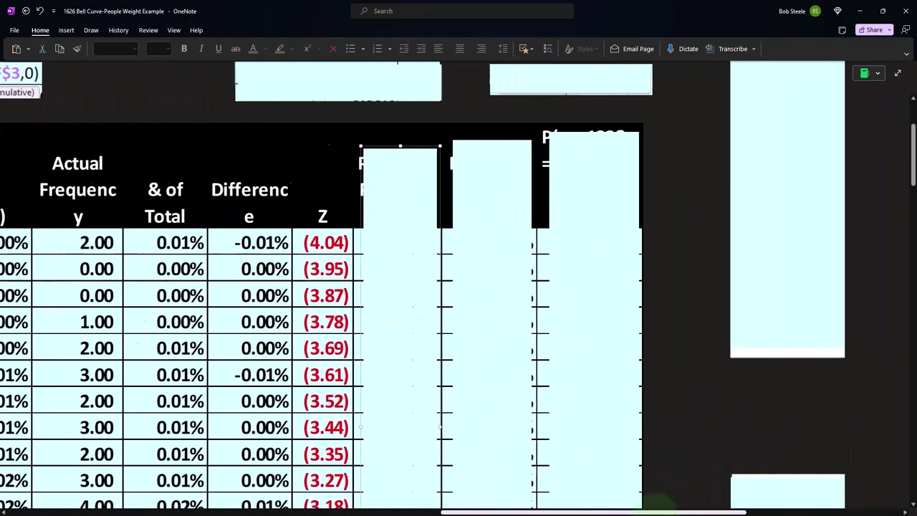
left_click_drag(584, 513, 774, 513)
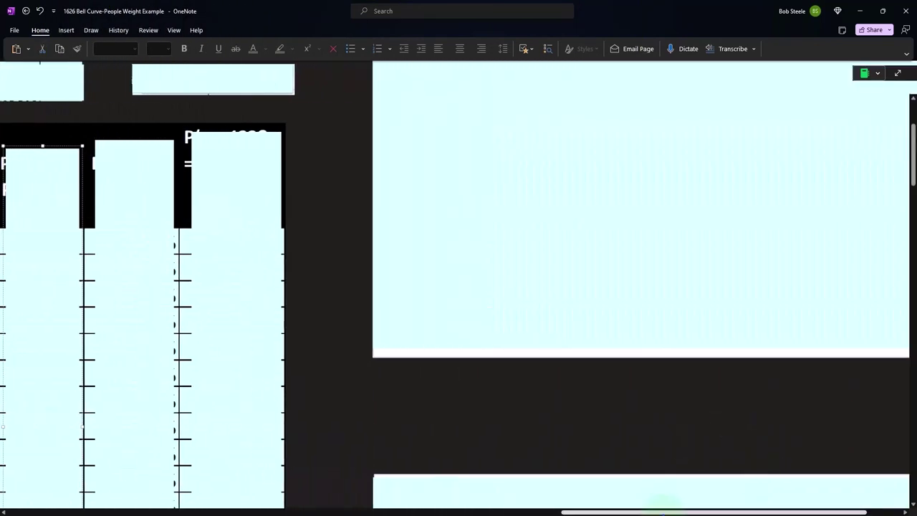
left_click_drag(661, 513, 694, 513)
scroll(631, 395, "up", 2)
left_click(632, 396)
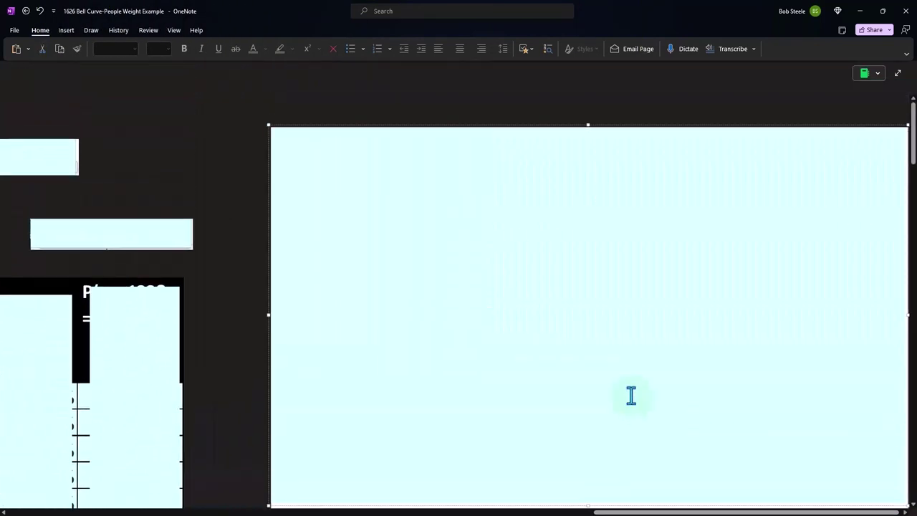
left_click(632, 396)
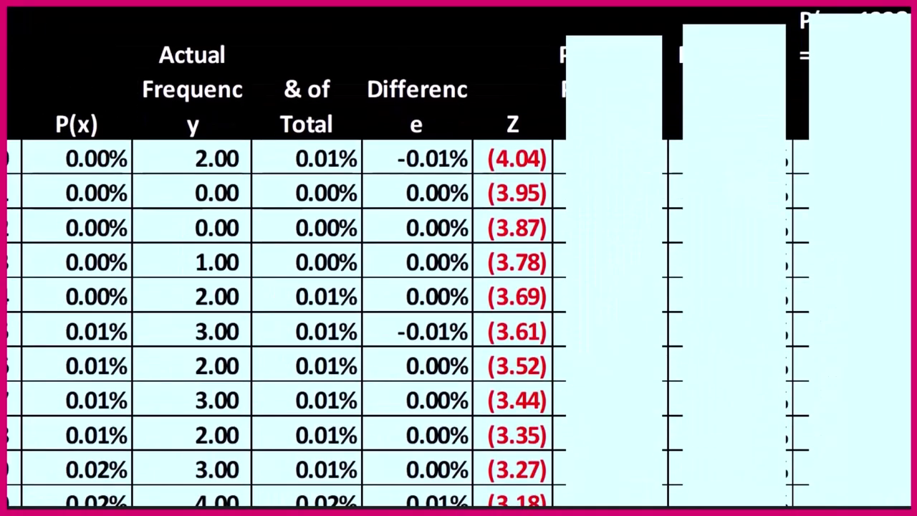
Step: Bring Calculator back into view and clear a mistaken negative 80 entry
left_click_drag(911, 134, 792, 142)
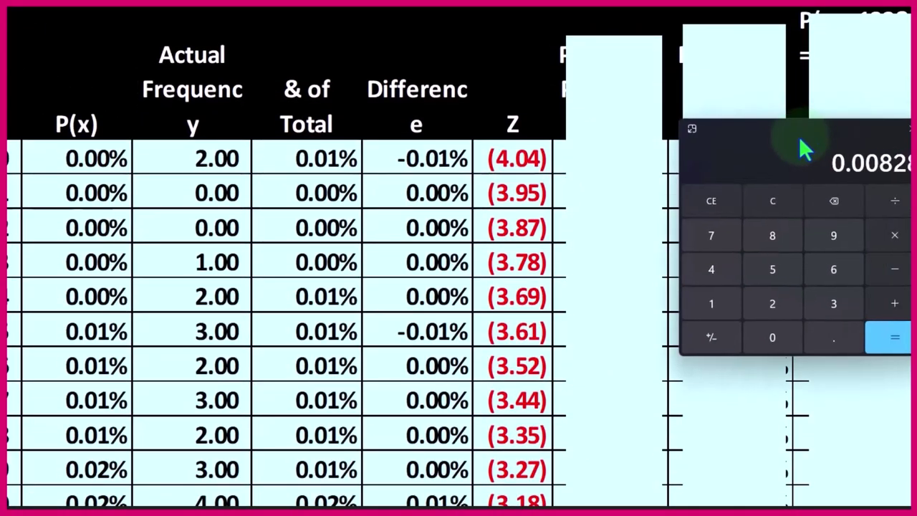
left_click(760, 208)
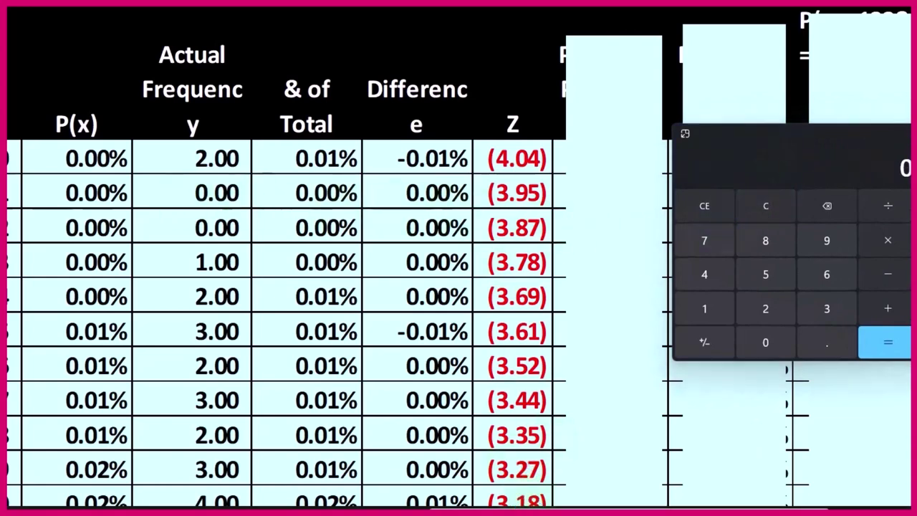
scroll(337, 322, "left", 2)
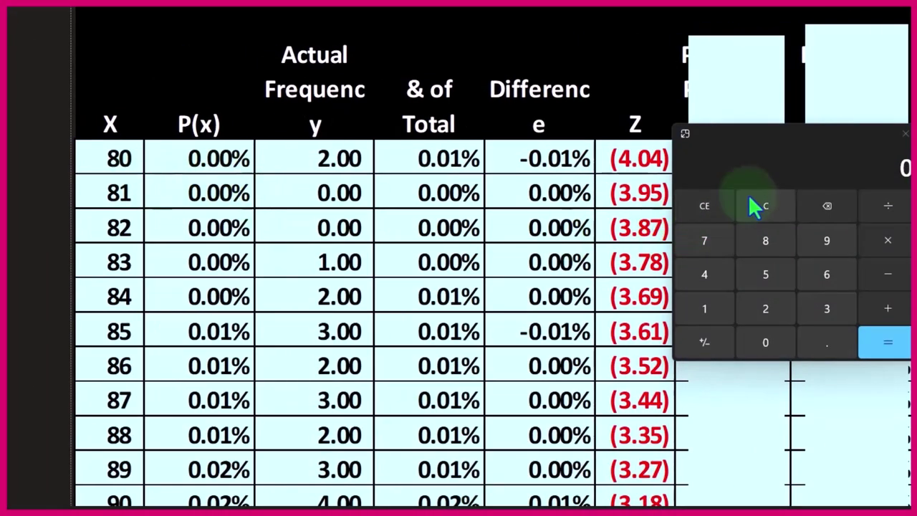
type("80")
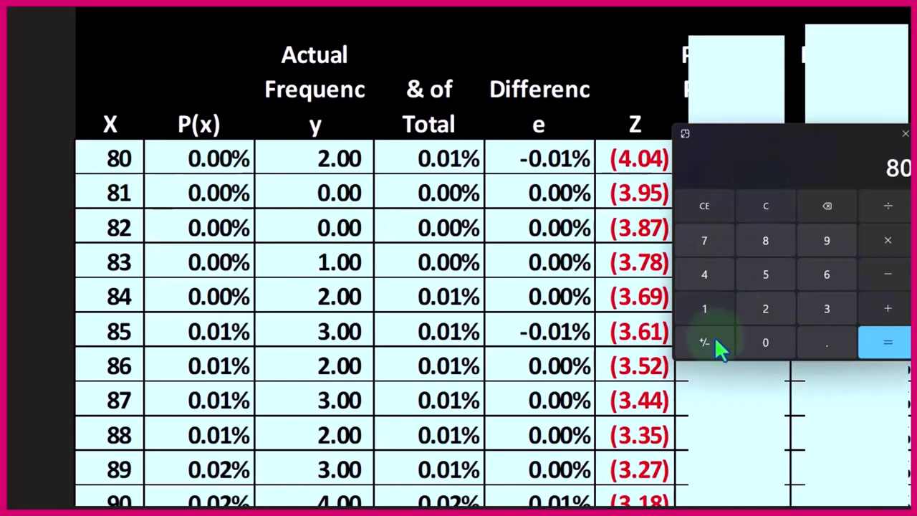
left_click(706, 340)
left_click(719, 487)
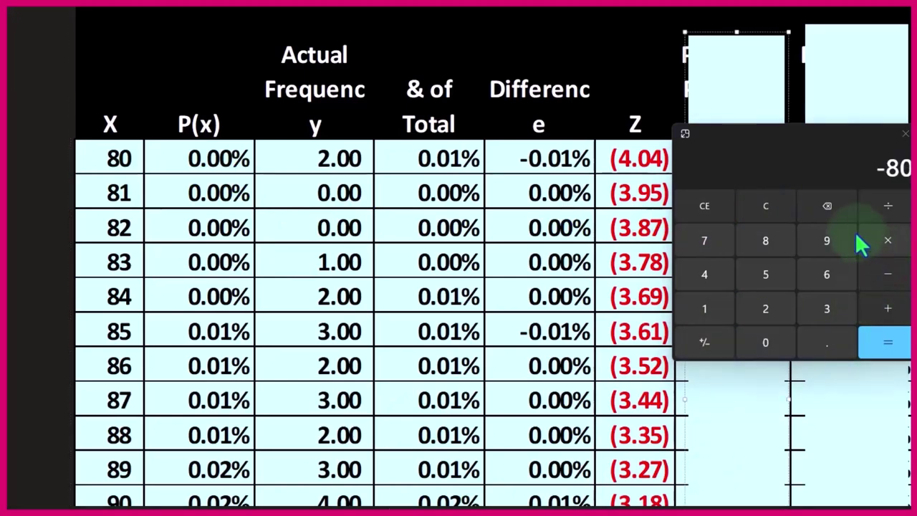
left_click(780, 198)
Step: Compute (80 − 127.08) ÷ 11.66 = −4.0377, matching the (4.04) Z score at X 80
type("80")
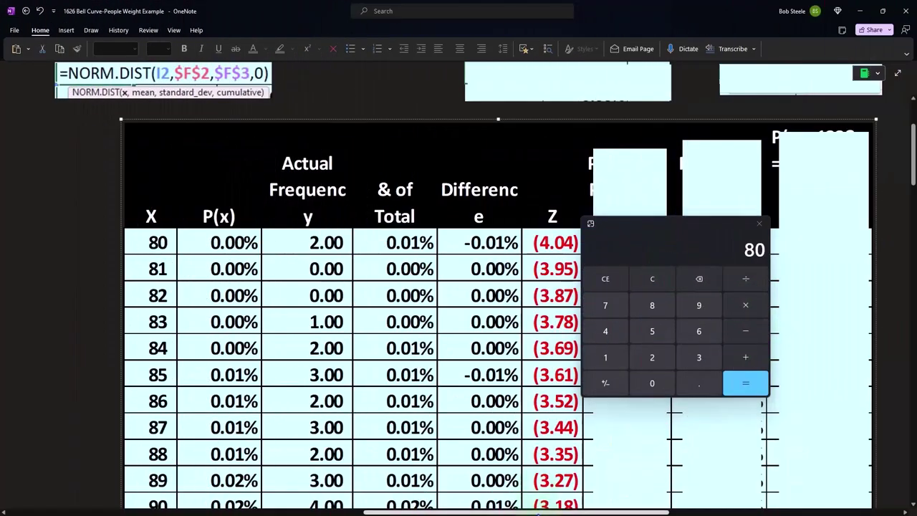
scroll(532, 507, "left", 10)
scroll(273, 459, "up", 3)
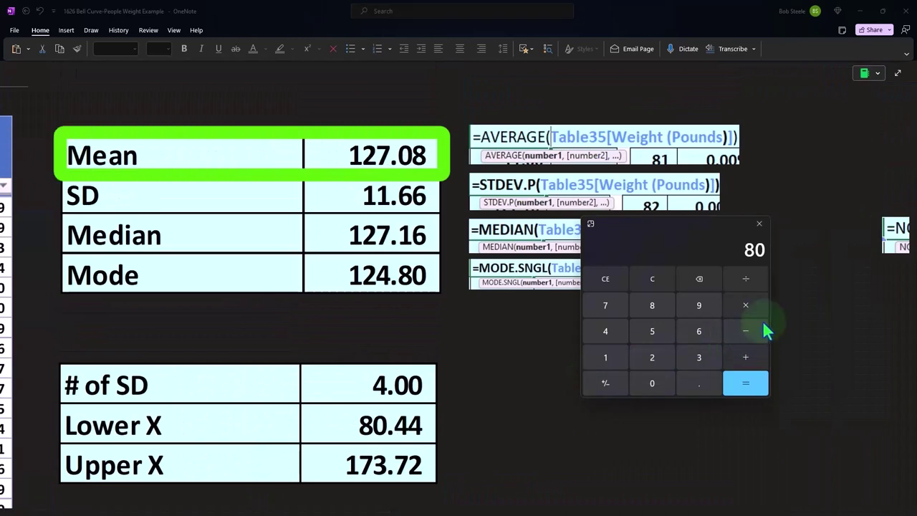
type("127")
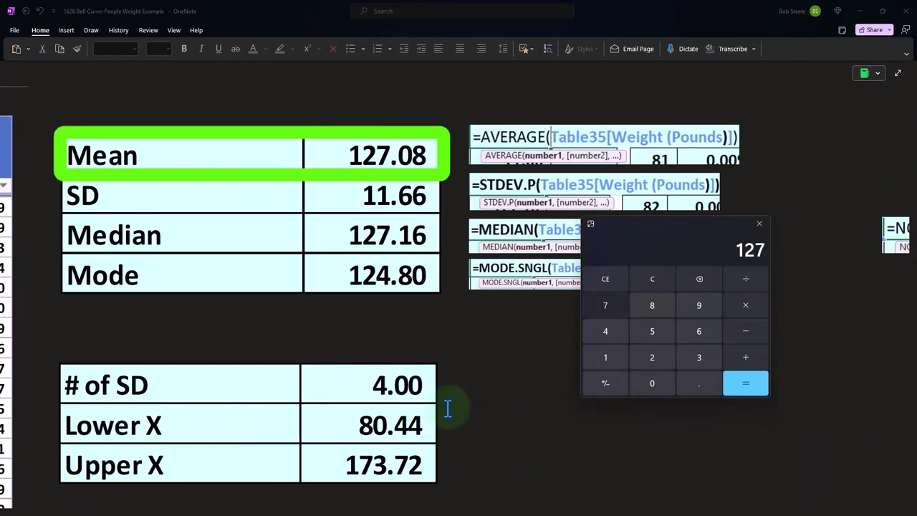
type(".08")
key("Return")
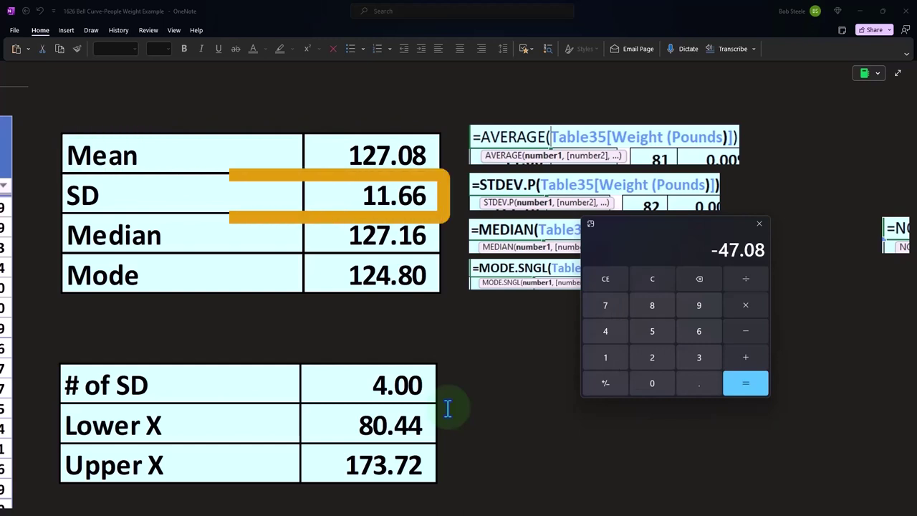
type("11.66")
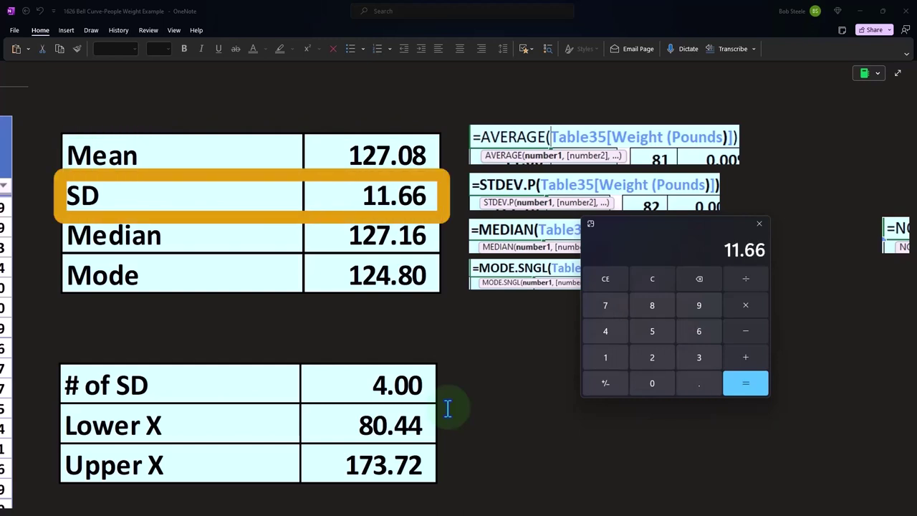
key("Return")
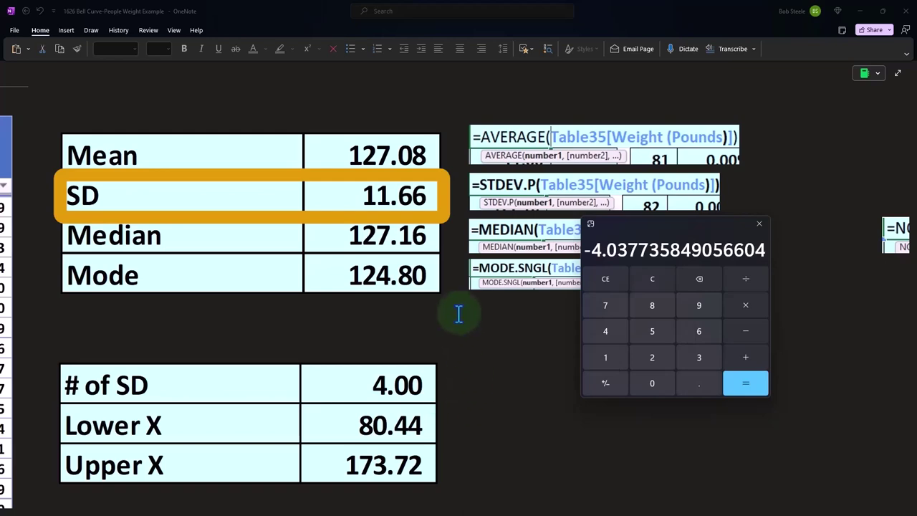
left_click_drag(405, 512, 708, 510)
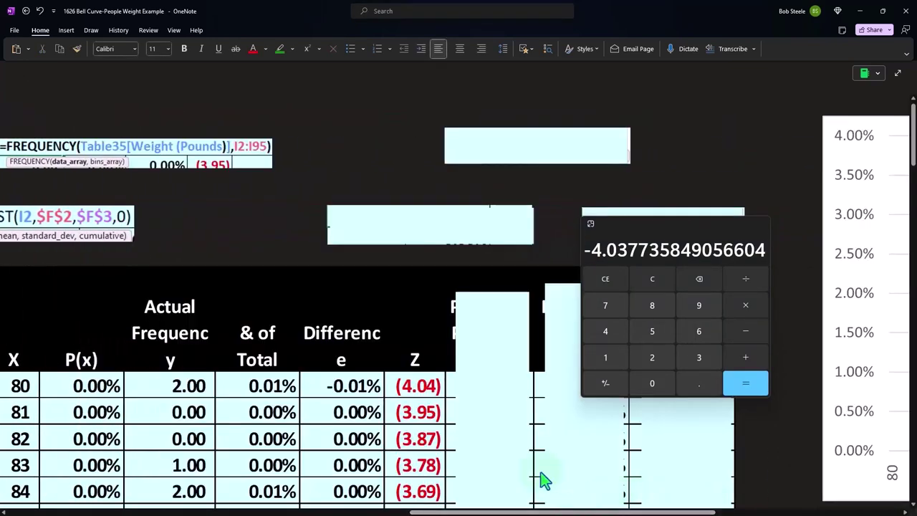
scroll(542, 480, "down", 5)
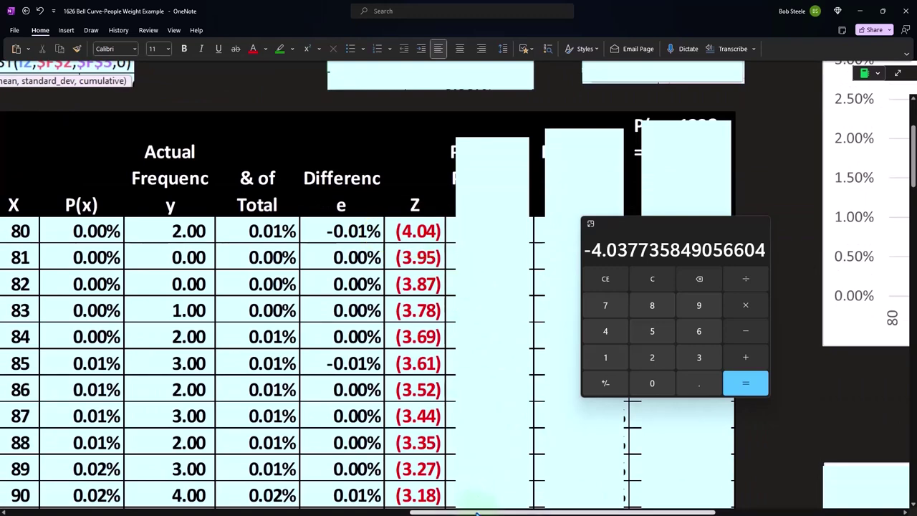
scroll(482, 450, "left", 1)
left_click_drag(469, 311, 470, 264)
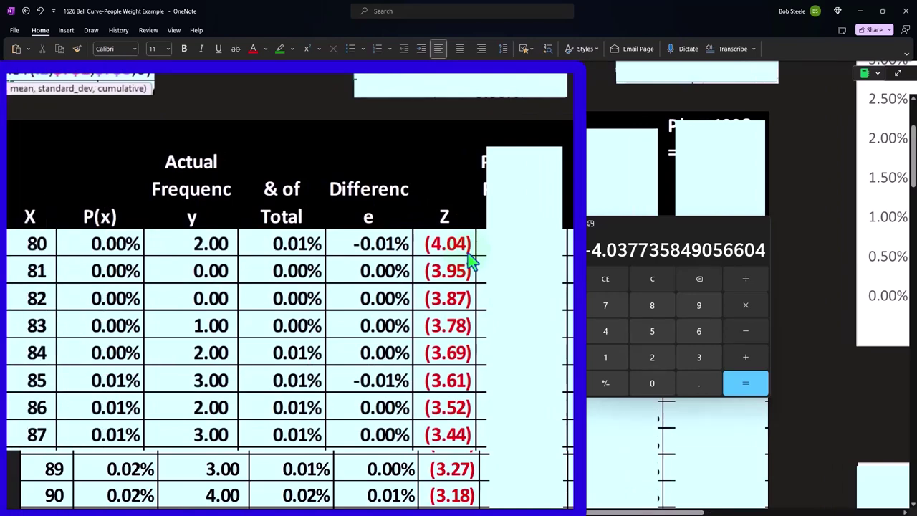
scroll(470, 264, "down", 3)
scroll(469, 264, "down", 3)
scroll(469, 264, "down", 3)
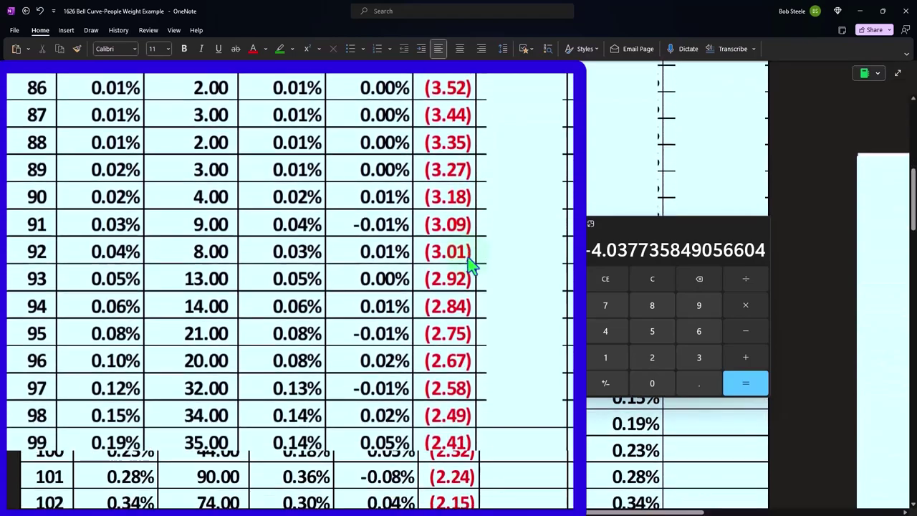
scroll(470, 264, "down", 2)
scroll(470, 264, "down", 5)
scroll(470, 264, "down", 5)
scroll(470, 264, "down", 5)
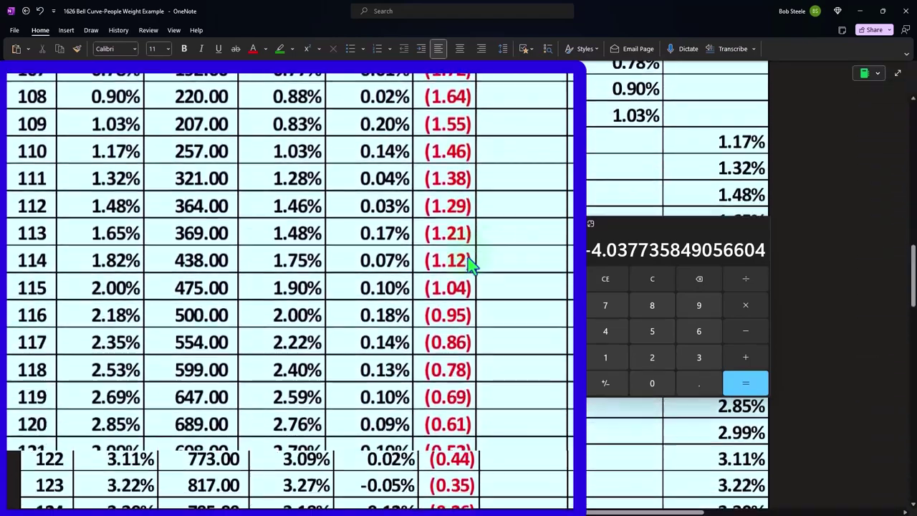
scroll(470, 264, "down", 4)
scroll(470, 265, "down", 5)
scroll(470, 265, "down", 2)
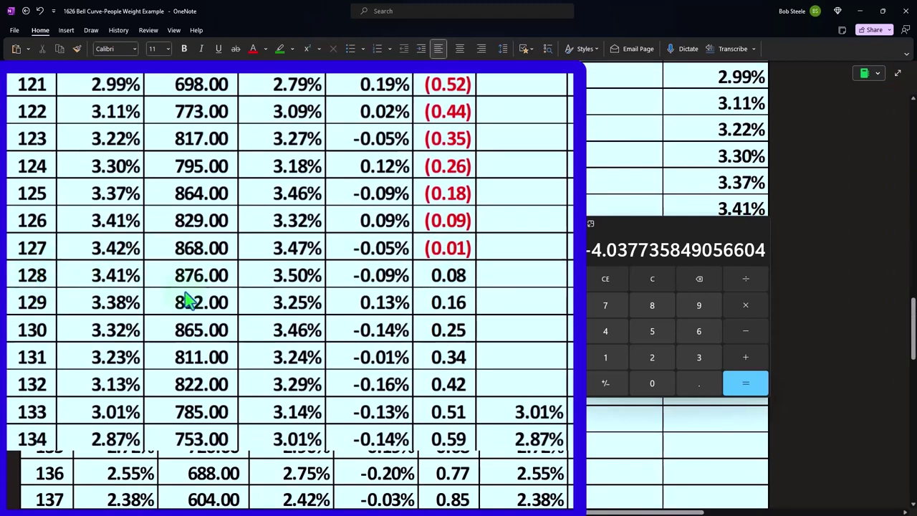
scroll(455, 294, "down", 2)
scroll(455, 294, "down", 2)
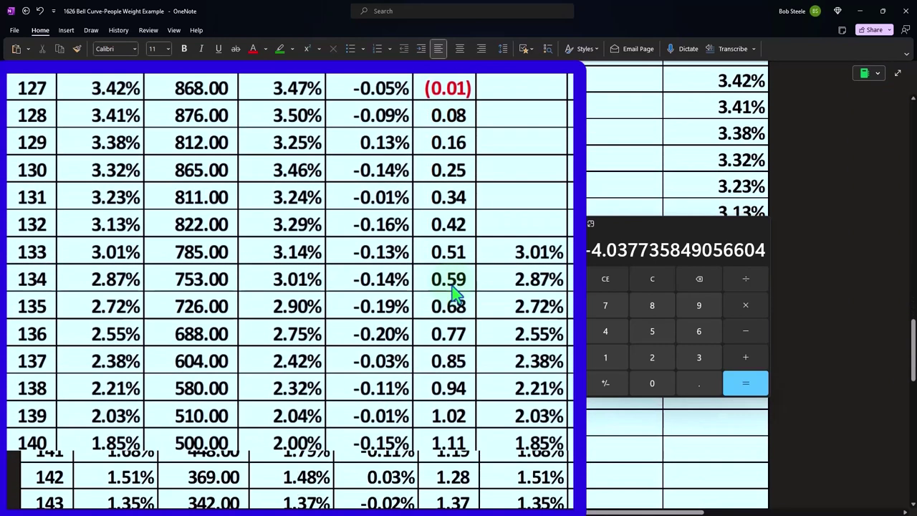
scroll(455, 294, "down", 3)
scroll(455, 293, "down", 2)
scroll(455, 294, "down", 3)
scroll(456, 294, "down", 1)
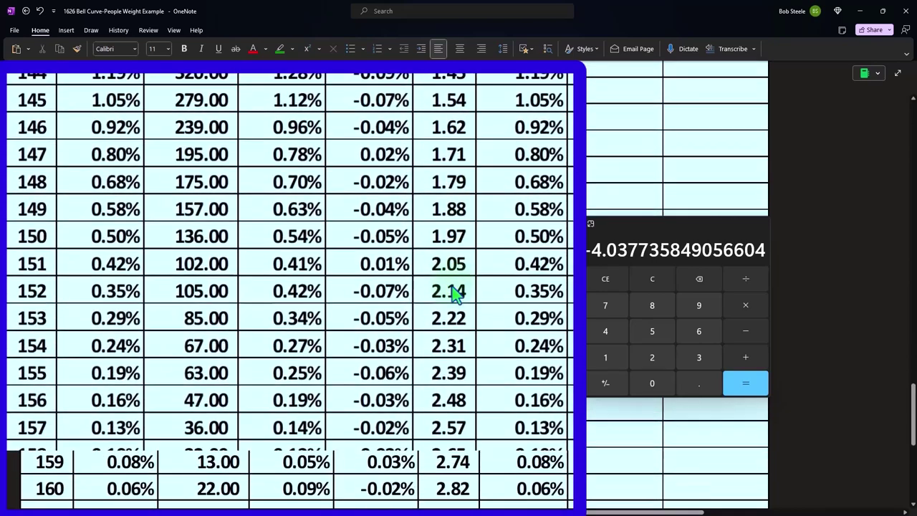
scroll(455, 294, "down", 3)
scroll(456, 294, "down", 2)
scroll(455, 294, "down", 1)
scroll(455, 294, "down", 3)
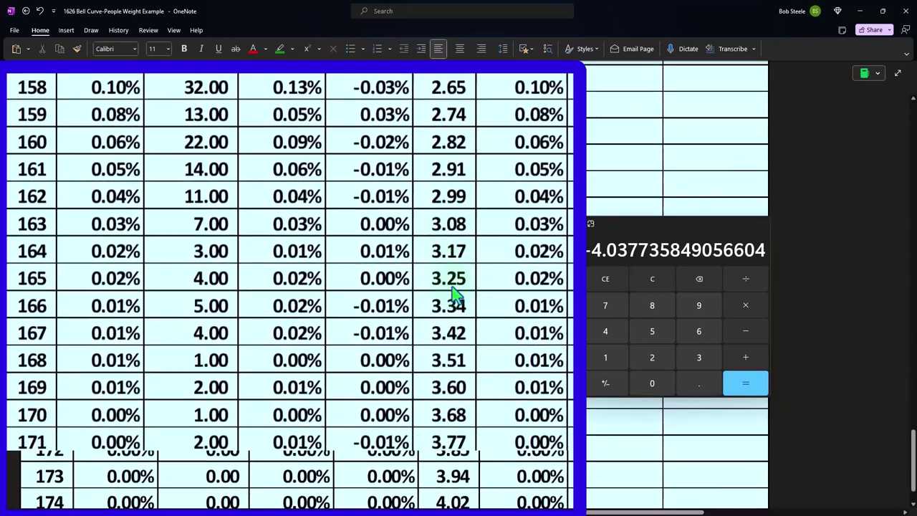
scroll(455, 294, "down", 1)
scroll(455, 293, "down", 2)
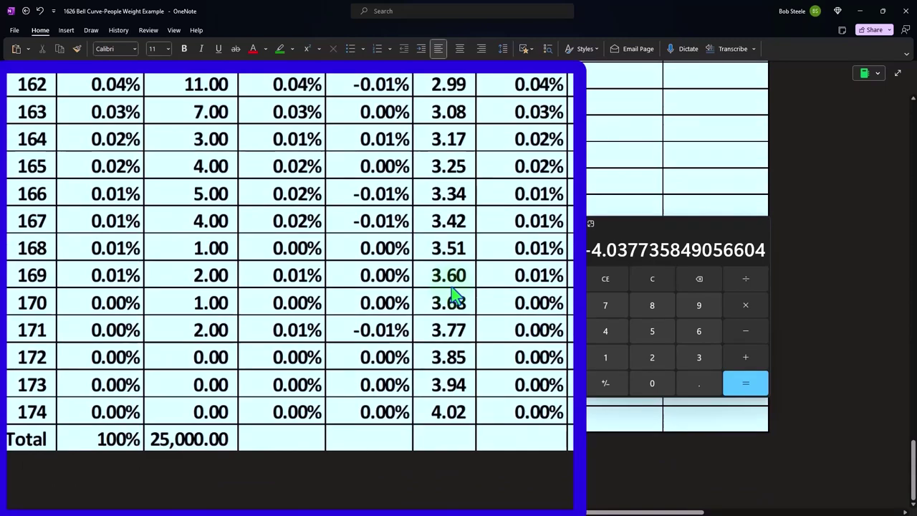
scroll(455, 294, "up", 5)
scroll(455, 294, "up", 3)
scroll(455, 294, "up", 5)
scroll(455, 294, "up", 2)
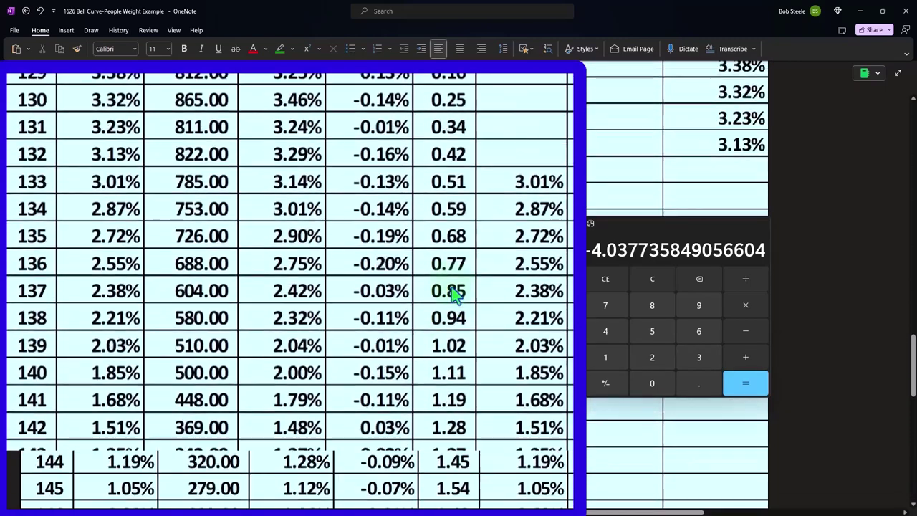
scroll(454, 294, "up", 3)
scroll(453, 294, "up", 3)
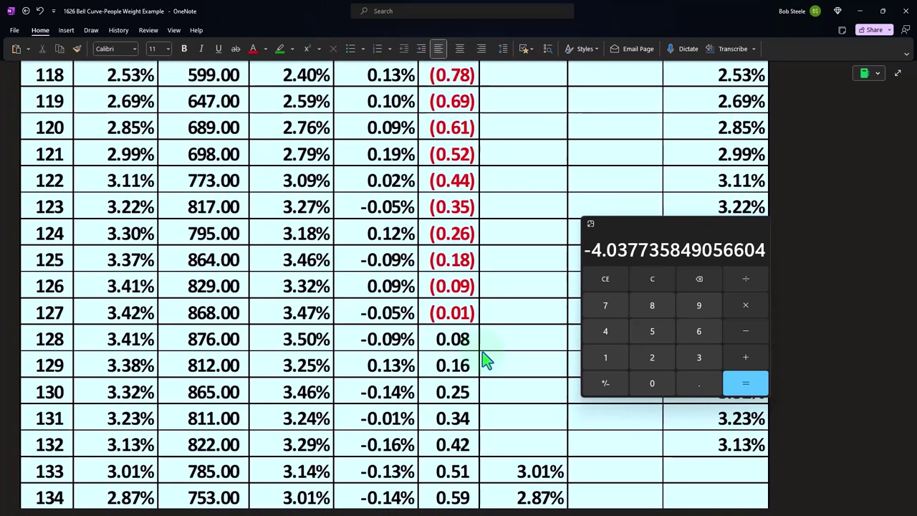
scroll(484, 361, "up", 2)
scroll(485, 361, "up", 2)
scroll(485, 361, "up", 3)
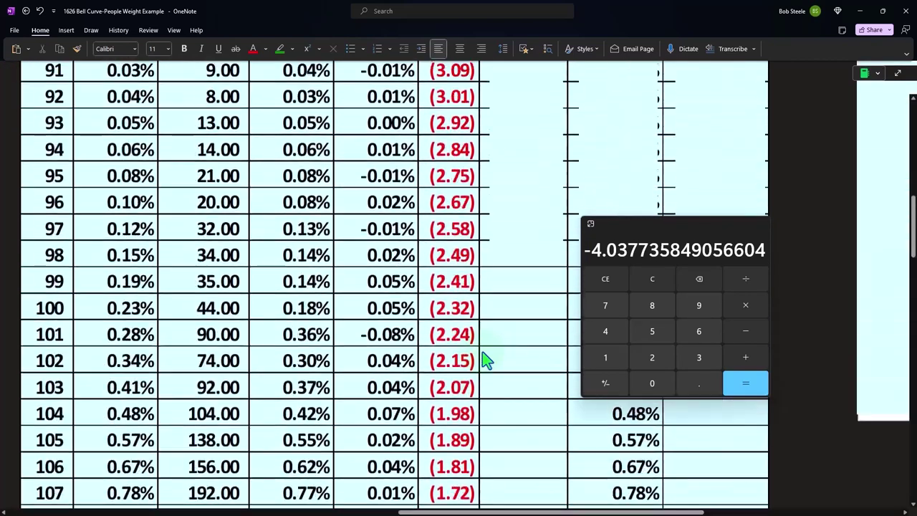
scroll(485, 360, "up", 3)
scroll(485, 360, "up", 2)
scroll(485, 361, "up", 1)
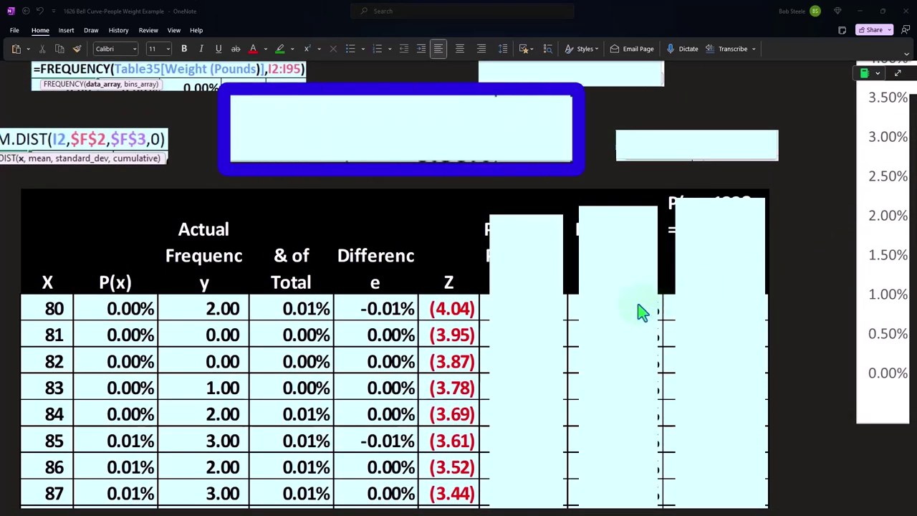
Step: Remove the blank box covering the IF formula above the table
left_click(333, 149)
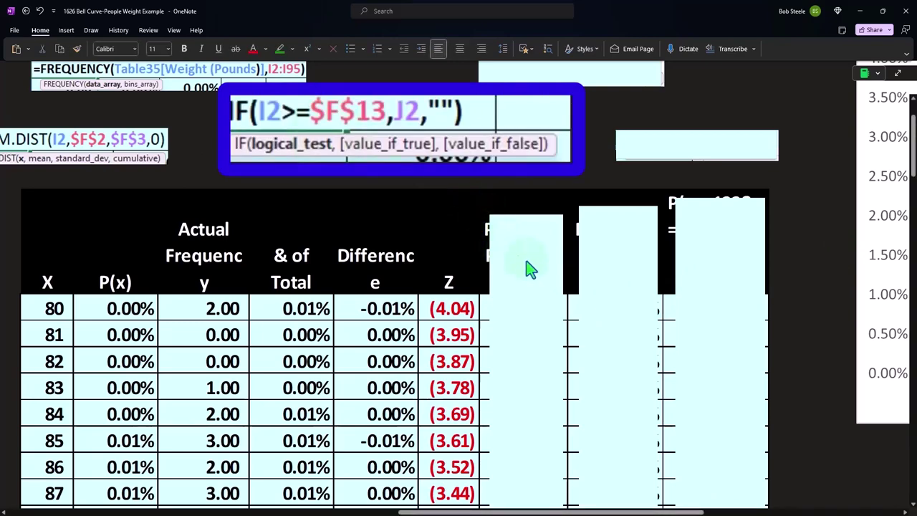
left_click_drag(587, 511, 240, 510)
scroll(340, 365, "down", 4)
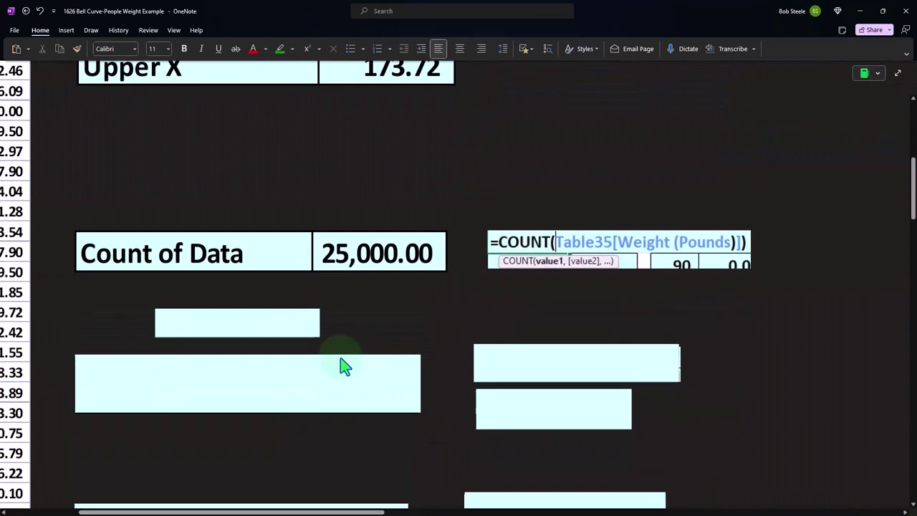
Step: Remove the cover below Count of Data, revealing P(x>=133) with 133.00 and 30.58%
left_click(221, 331)
left_click(219, 381)
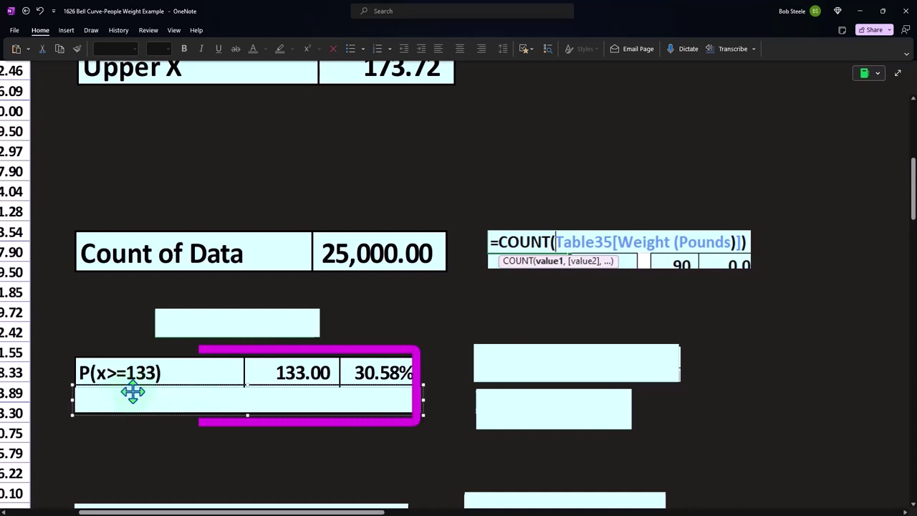
left_click(246, 501)
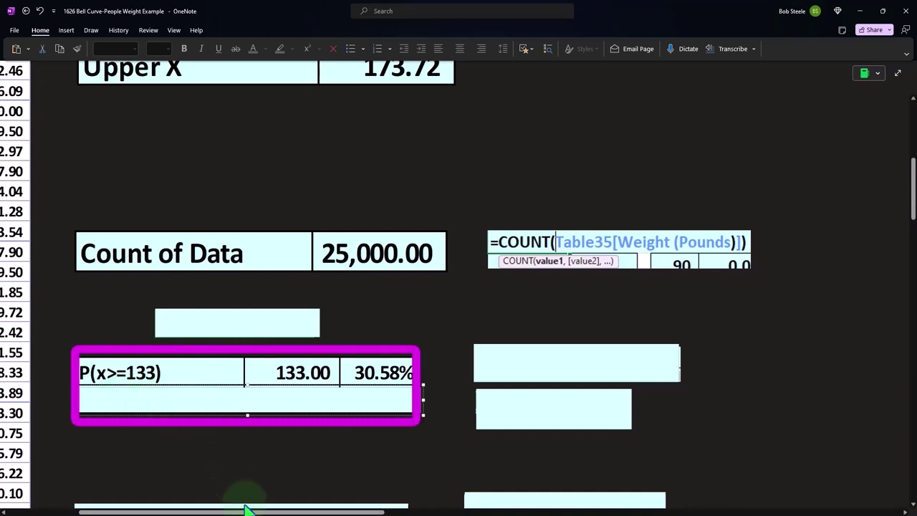
scroll(358, 502, "down", 1)
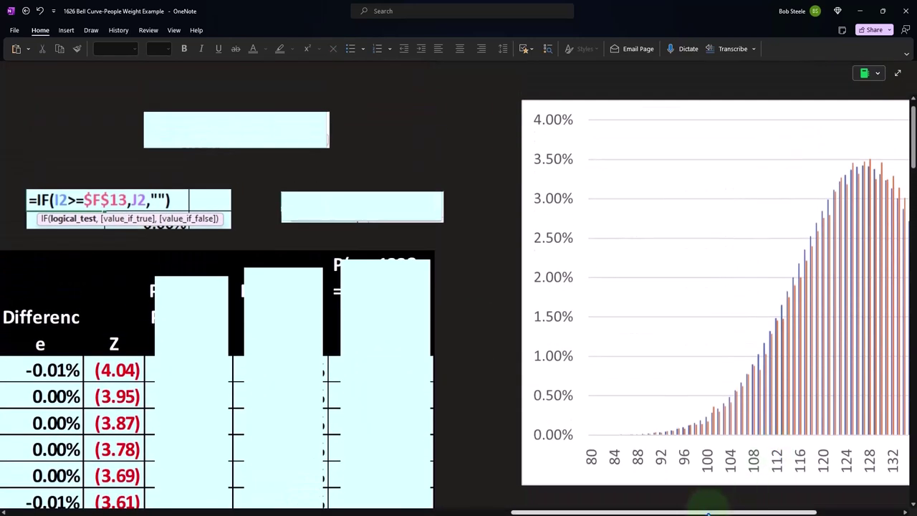
left_click_drag(708, 512, 780, 513)
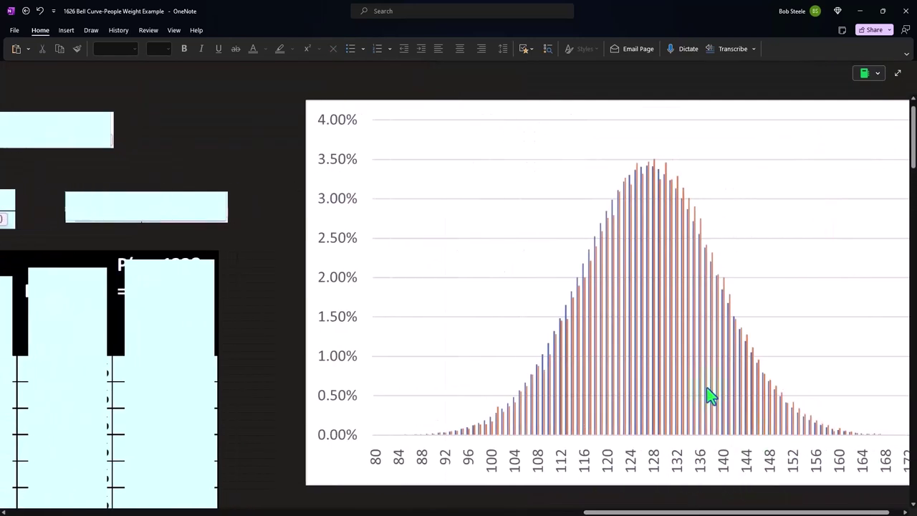
scroll(666, 426, "down", 4)
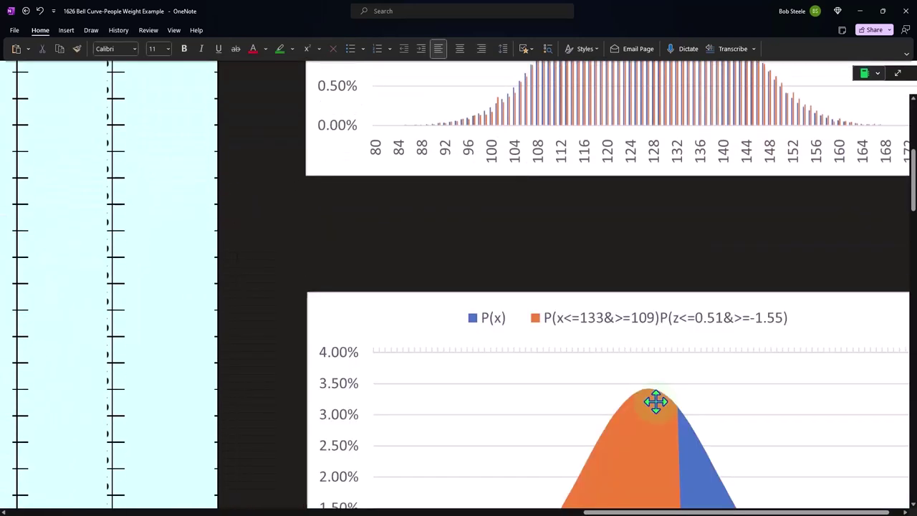
scroll(656, 401, "up", 3)
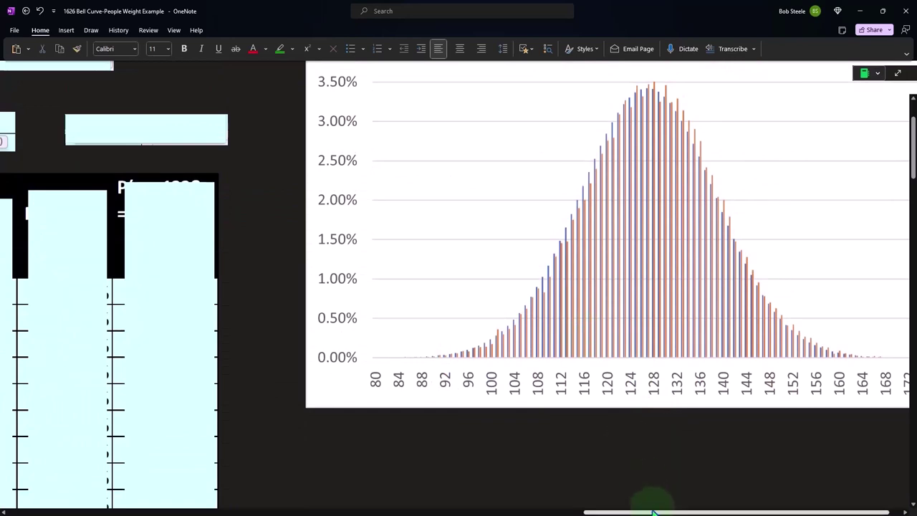
left_click_drag(651, 511, 469, 512)
scroll(303, 416, "left", 3)
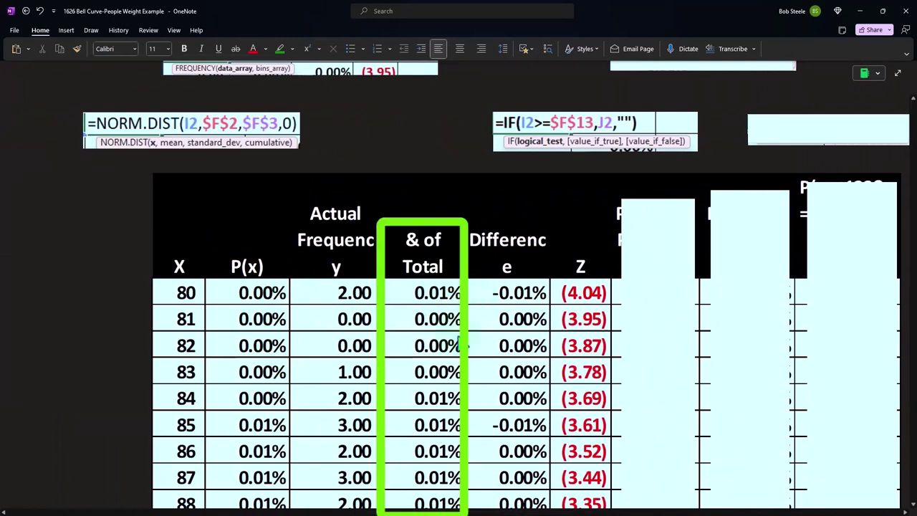
left_click_drag(510, 512, 735, 512)
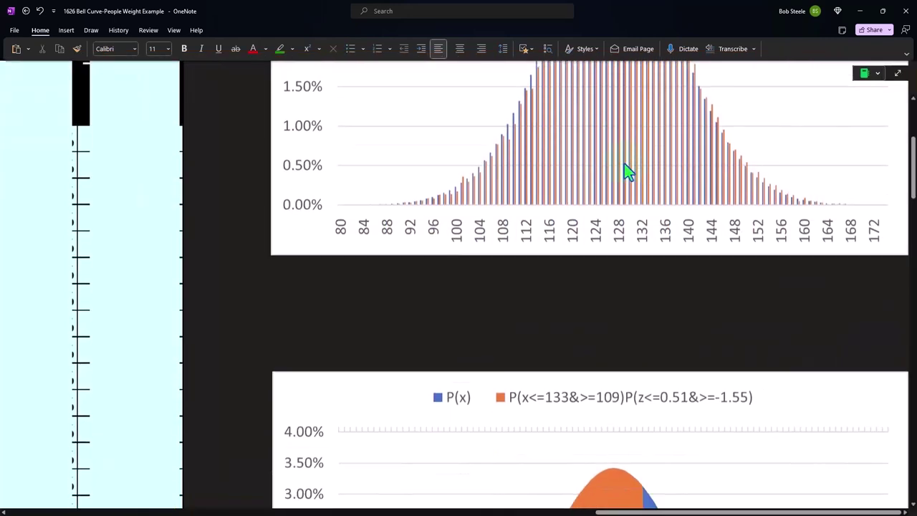
scroll(624, 170, "down", 10)
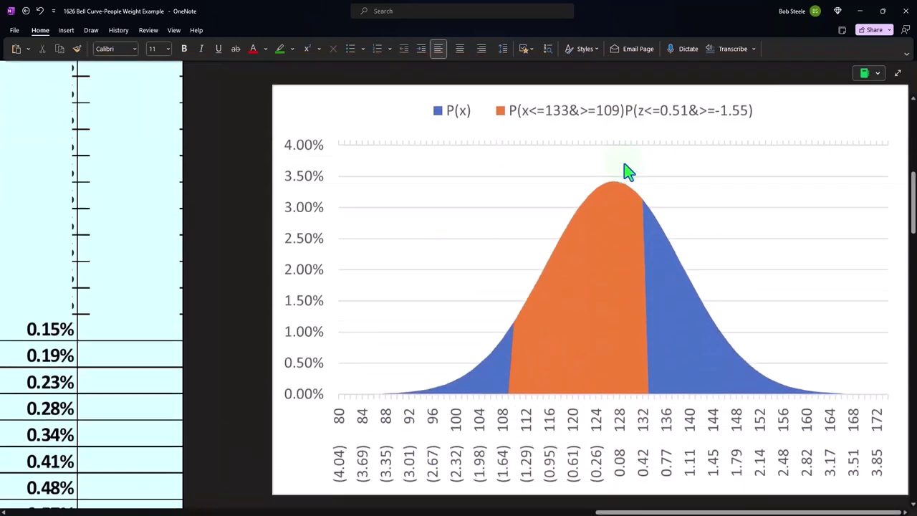
scroll(625, 170, "down", 10)
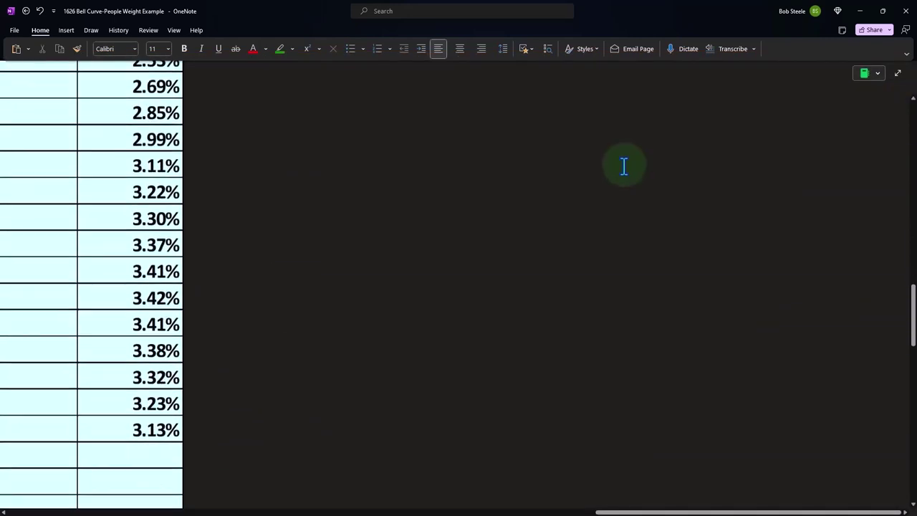
scroll(625, 170, "up", 6)
scroll(626, 200, "up", 5)
scroll(625, 215, "up", 2)
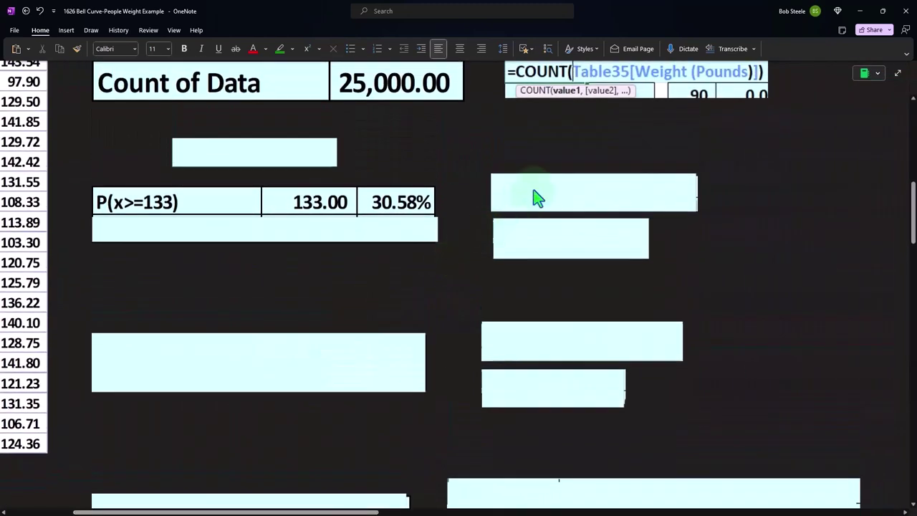
Step: Delete the cover box to reveal the next NORM.DIST probability formula
left_click(538, 196)
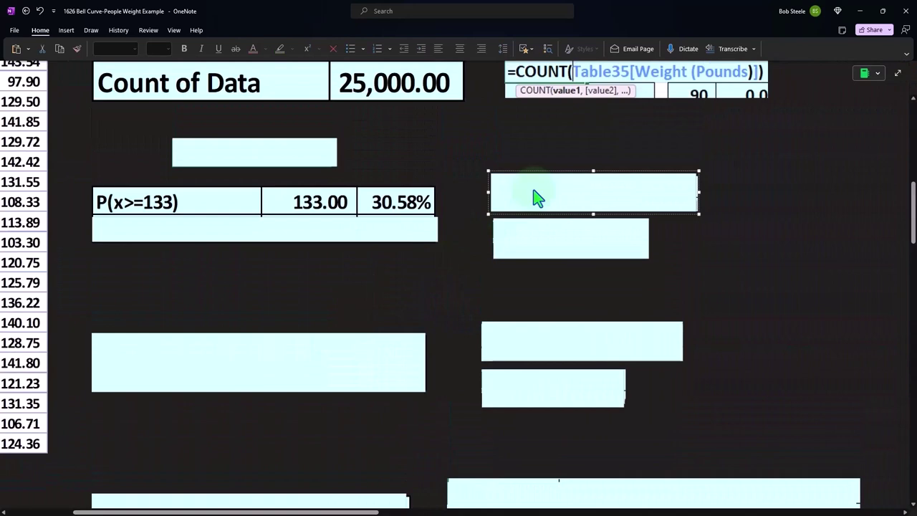
key("Delete")
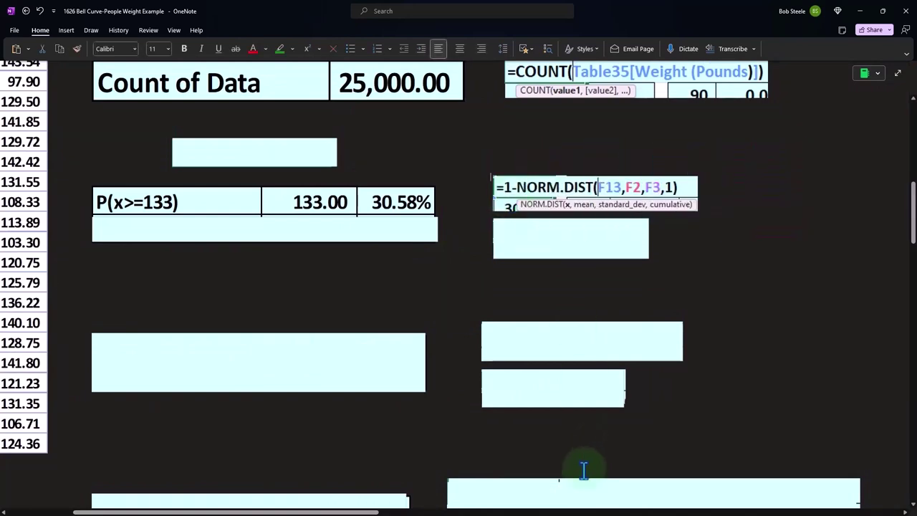
left_click_drag(386, 513, 882, 511)
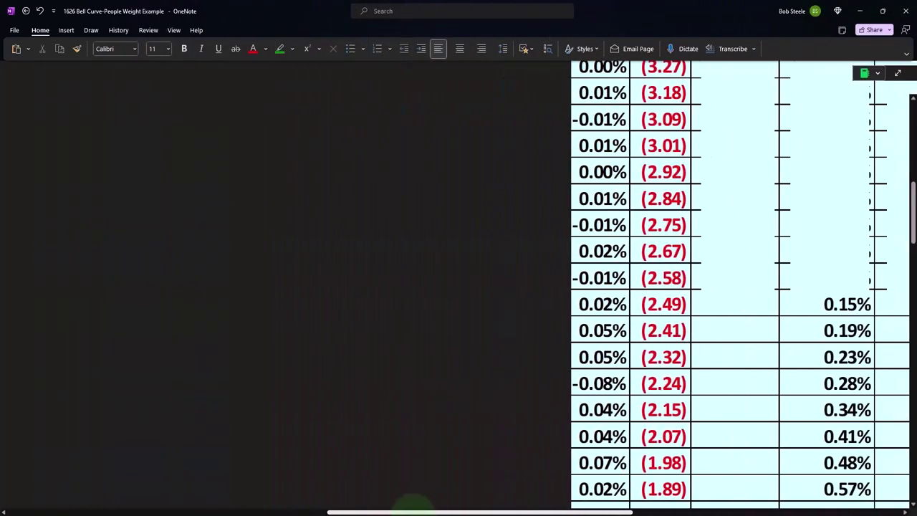
scroll(274, 400, "left", 10)
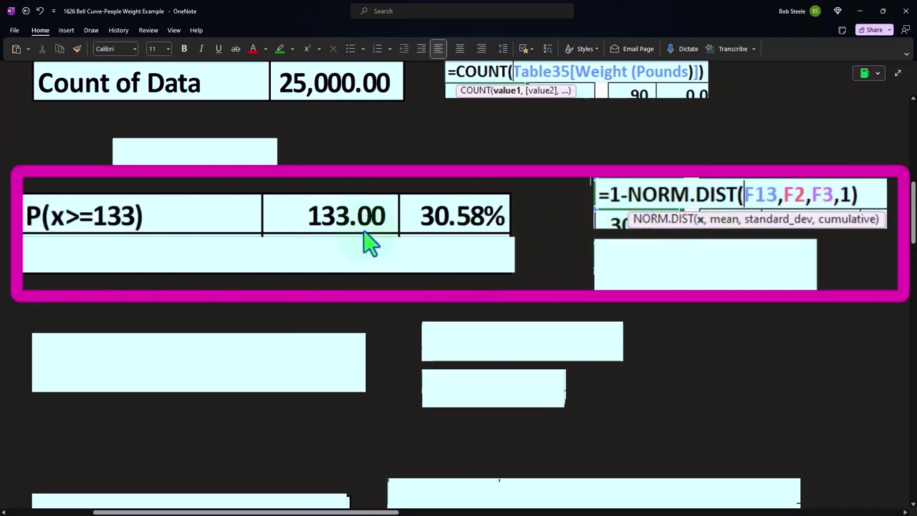
scroll(520, 229, "up", 10)
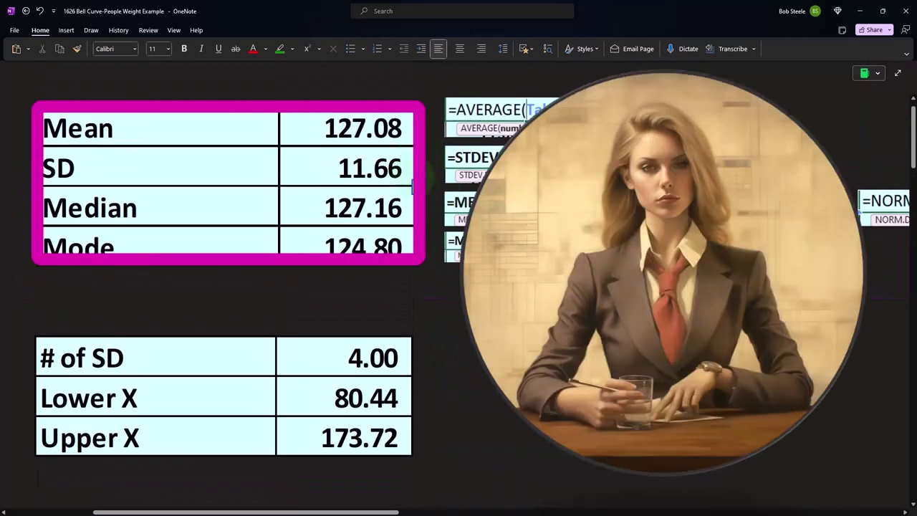
scroll(415, 182, "down", 10)
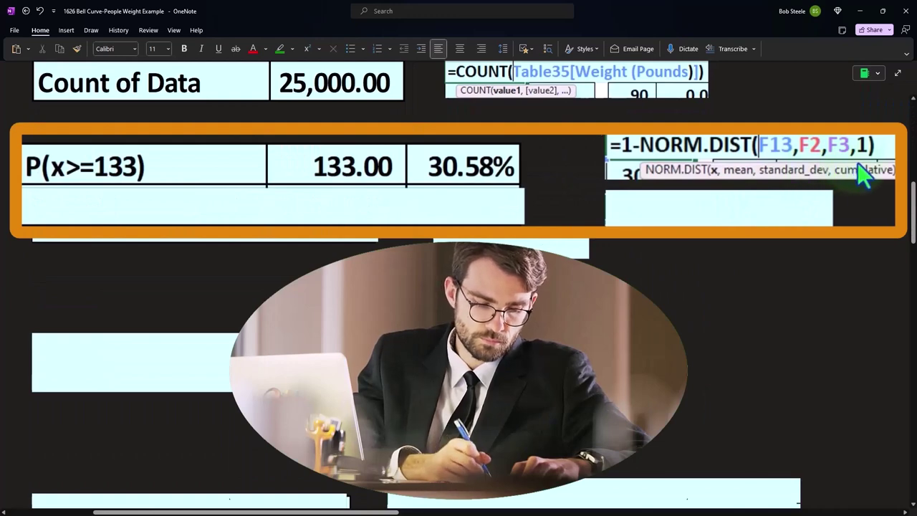
Step: Place the P(z>=0.51) row, showing 0.51 and 30.58%, beneath P(x>=133)
left_click(471, 197)
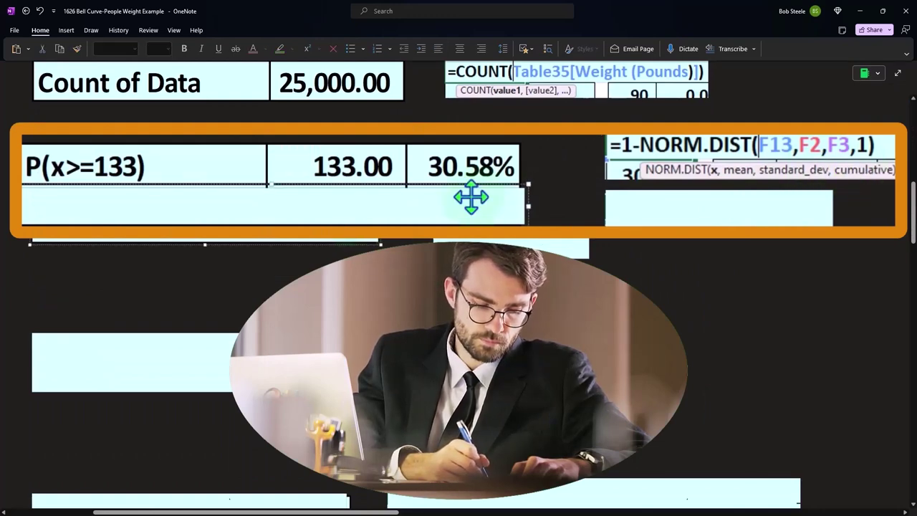
left_click(101, 270)
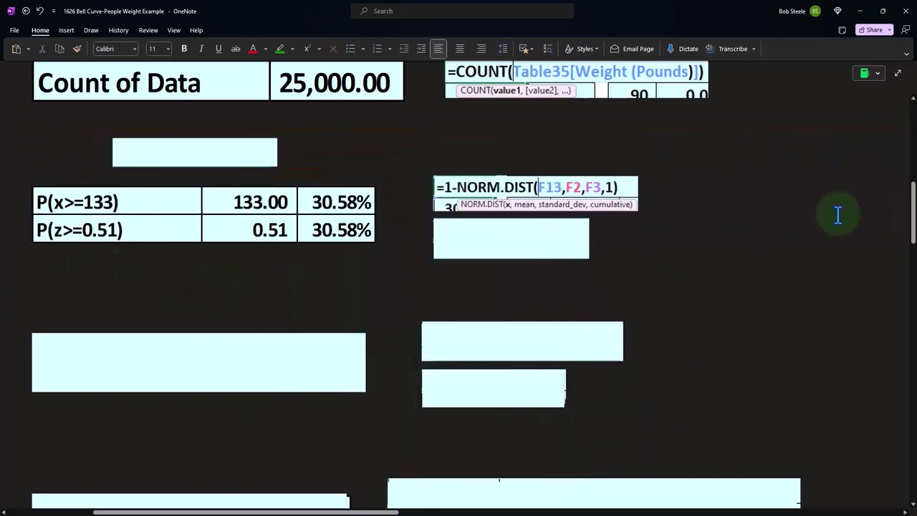
key("alt+Tab")
Step: Compute the z-score for 133 as (133 − 127.08) ÷ 11.66 = 0.5077 in Calculator
left_click_drag(558, 218, 508, 208)
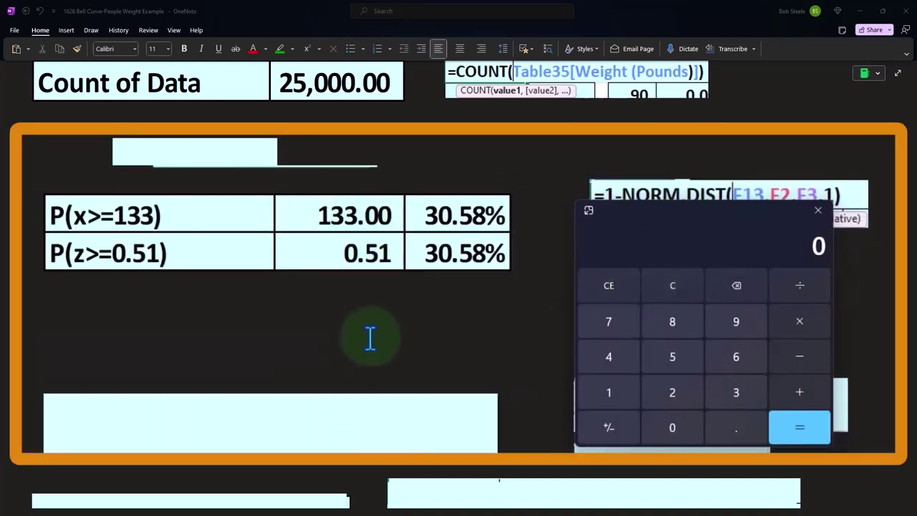
key("3")
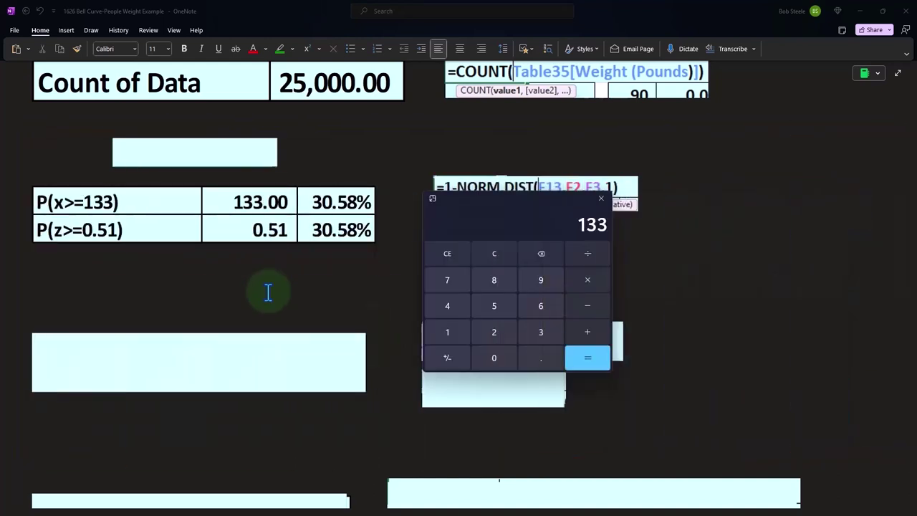
left_click(588, 307)
type("127.0")
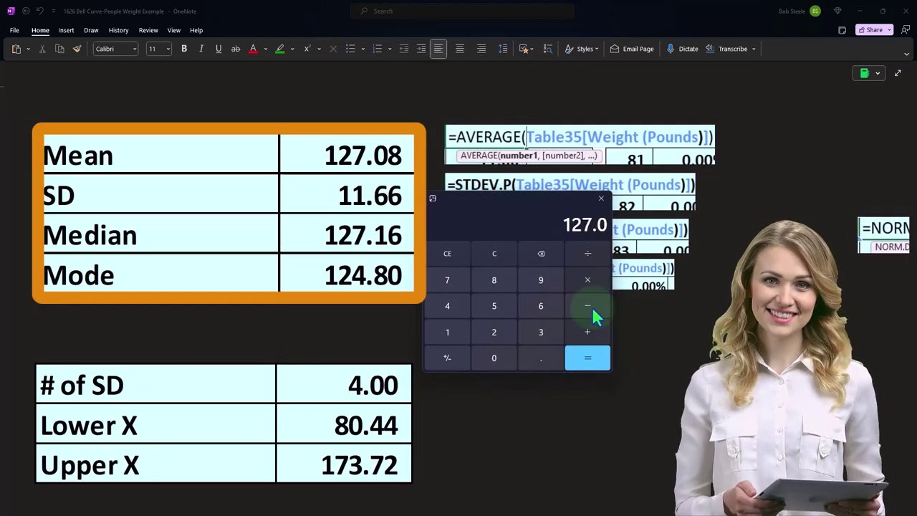
type("8")
key("Return")
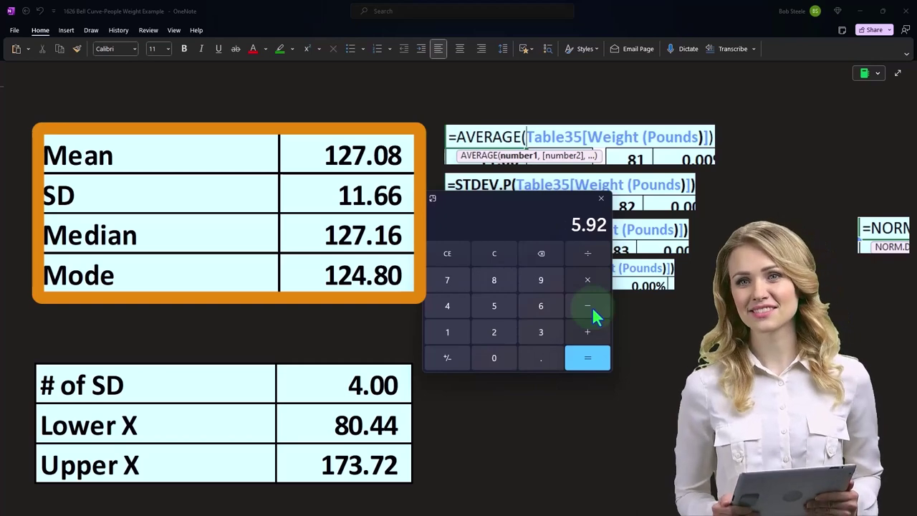
type("/11.66")
key("Return")
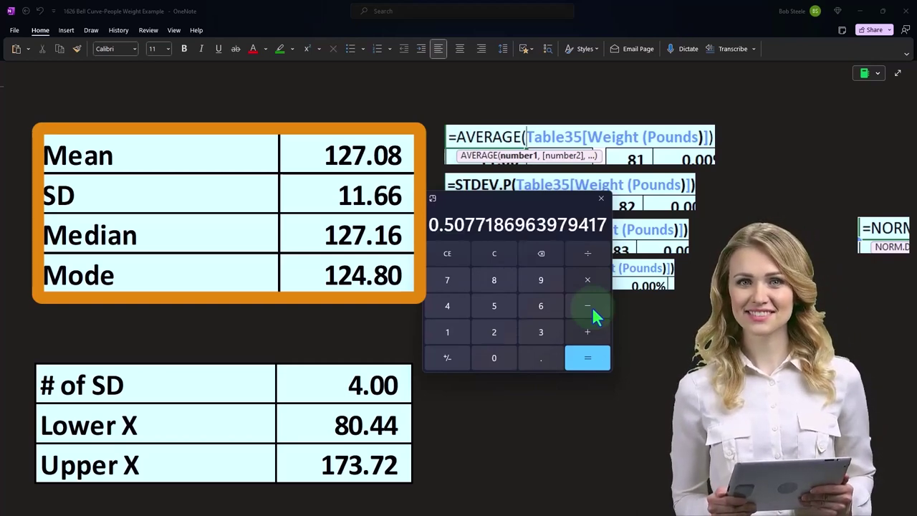
scroll(297, 348, "down", 5)
scroll(297, 349, "down", 6)
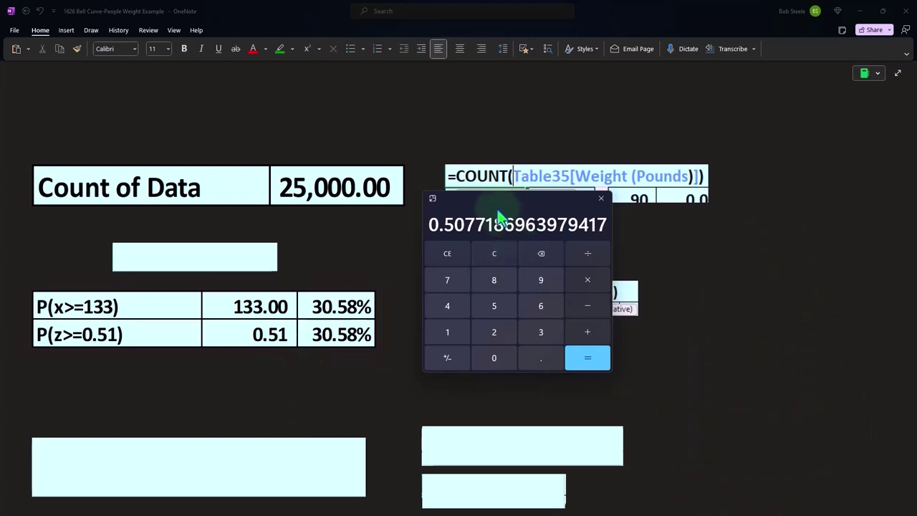
left_click_drag(499, 217, 775, 235)
left_click(548, 367)
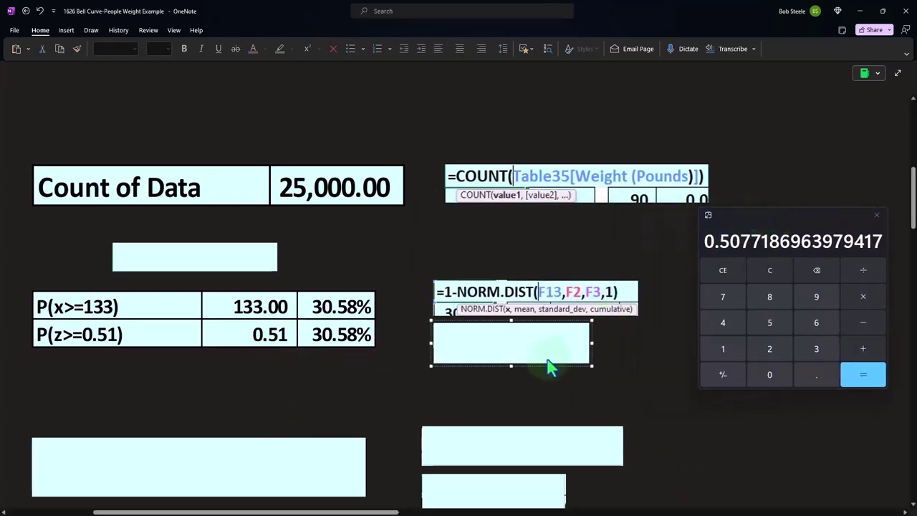
Step: Paste the =1-NORM.S.DIST(F14,1) formula and P(X<=109) row (109.00, 6.05%), then close Calculator
key("ctrl+v")
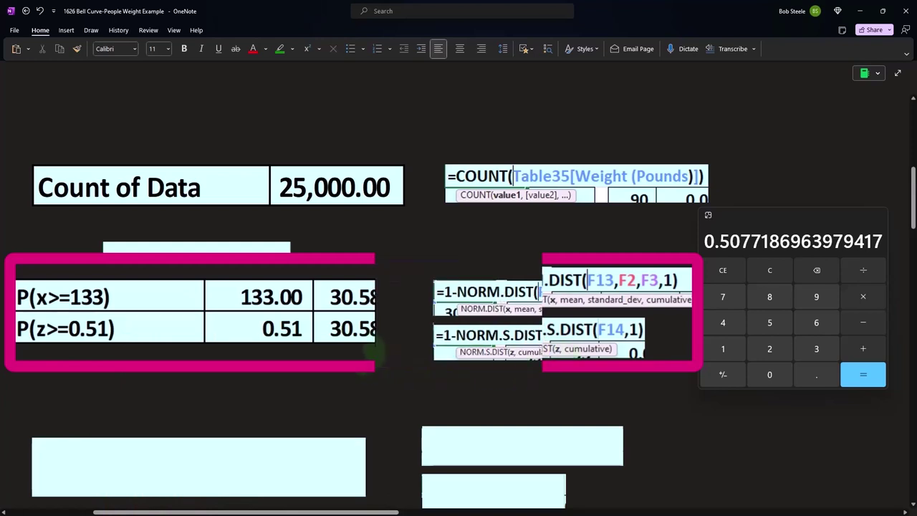
scroll(363, 354, "down", 2)
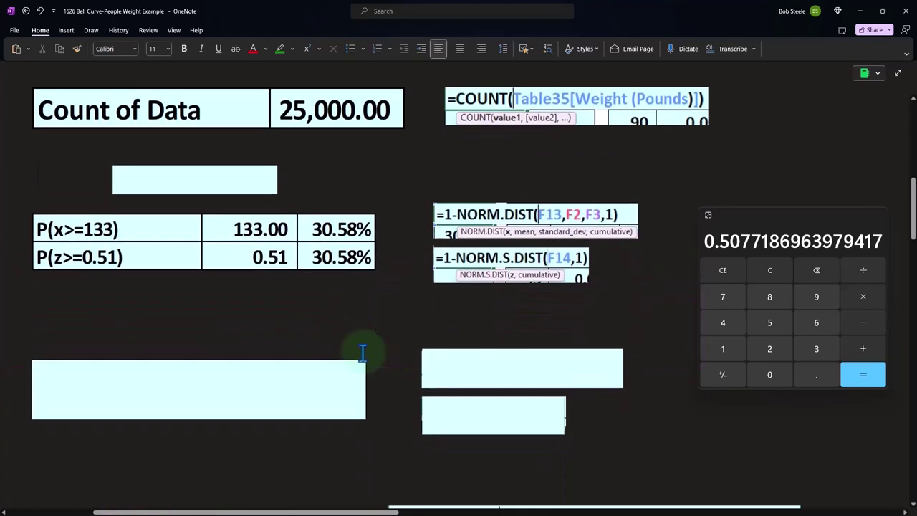
left_click(299, 389)
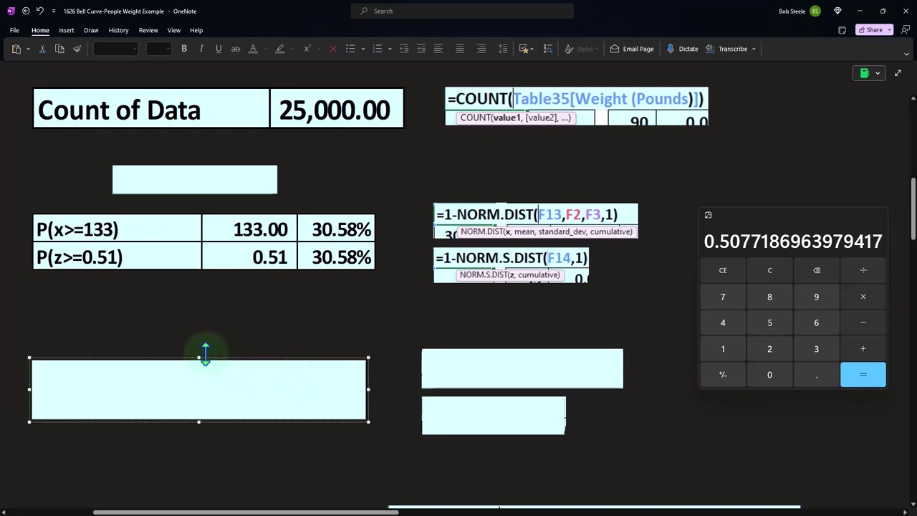
key("ctrl+v")
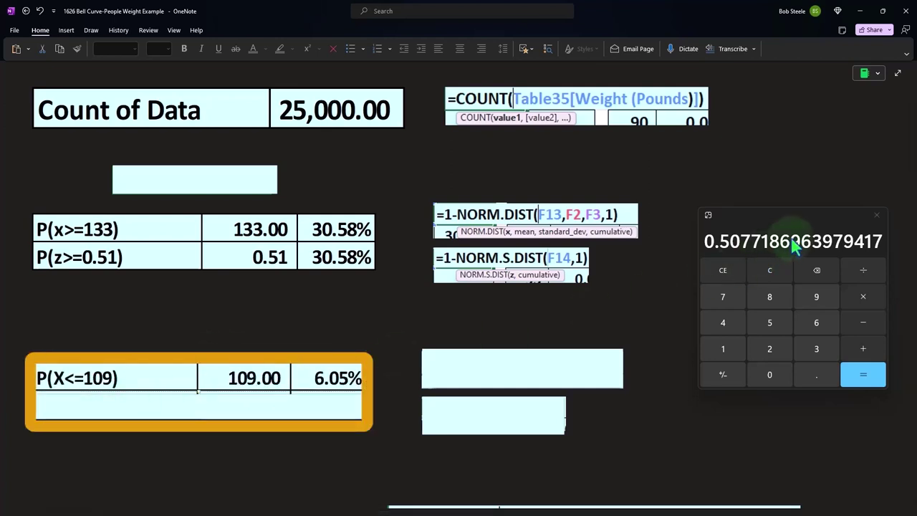
left_click(878, 219)
scroll(731, 285, "up", 5)
Step: Shrink the cyan covers beside the Z column to expose the P(x>=133) and P(X<=109) headings
scroll(745, 304, "up", 5)
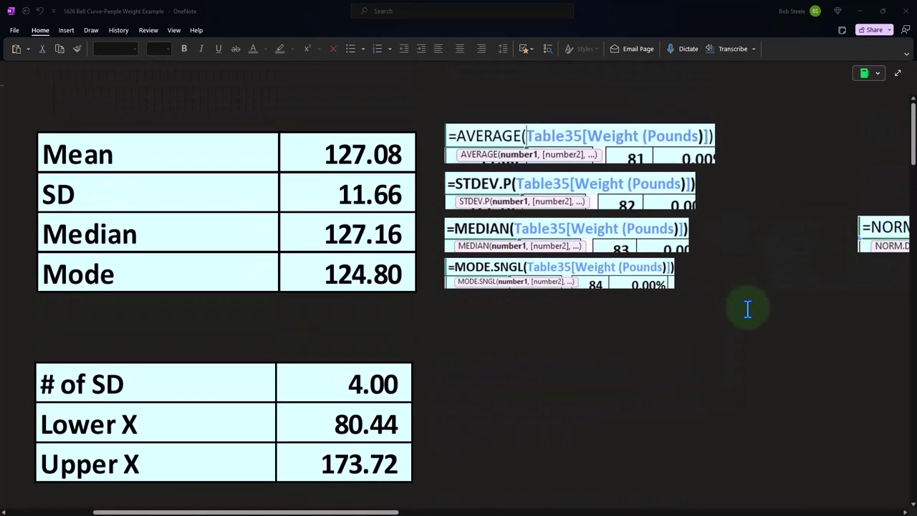
left_click_drag(364, 513, 808, 513)
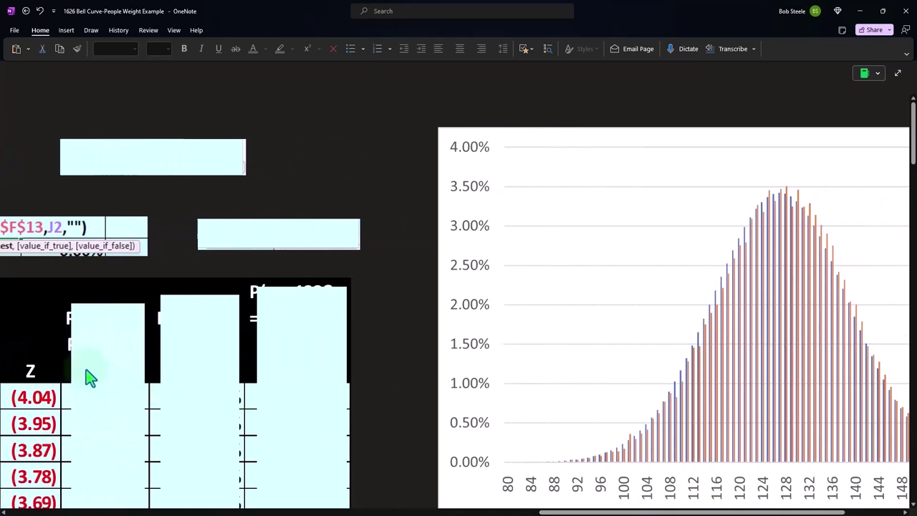
left_click_drag(103, 370, 103, 376)
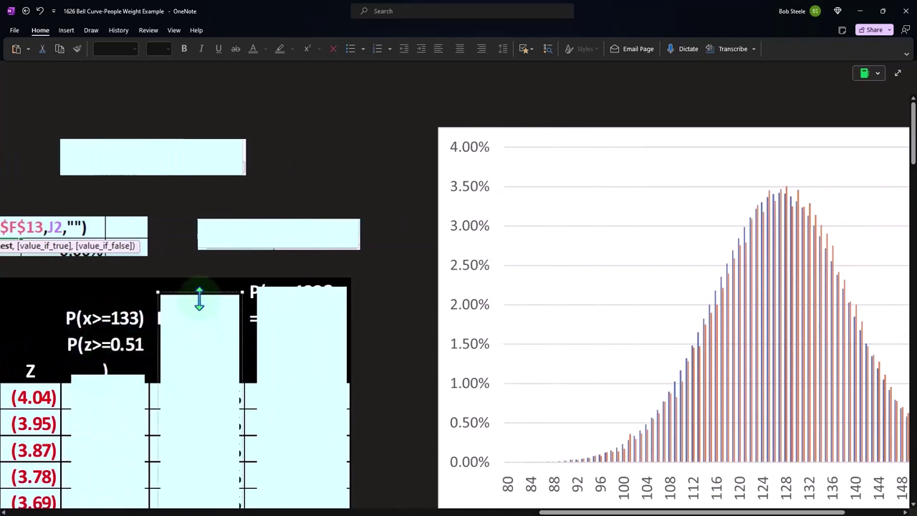
left_click_drag(199, 296, 199, 381)
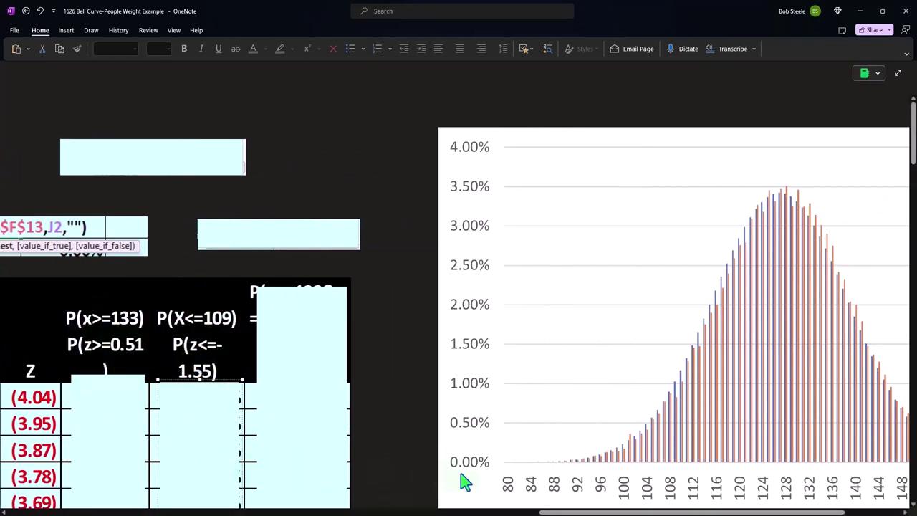
left_click_drag(559, 513, 452, 511)
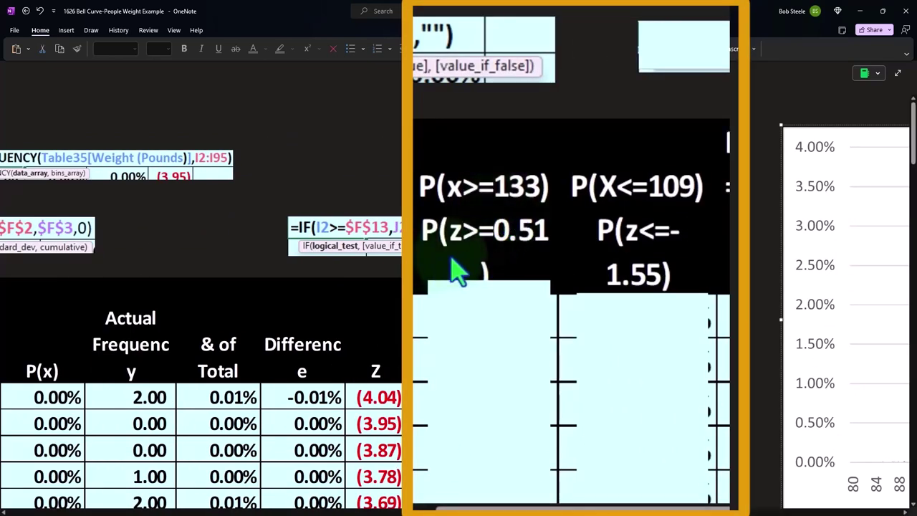
scroll(487, 369, "down", 2)
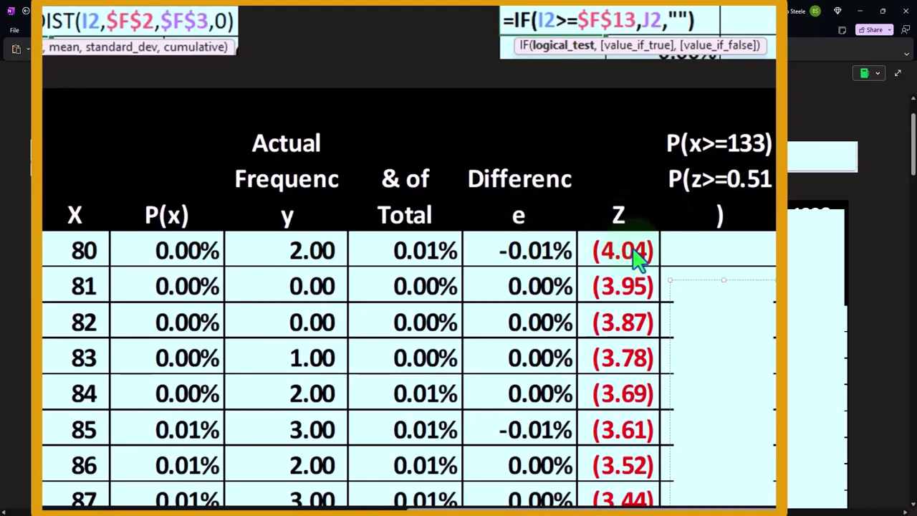
left_click(726, 308)
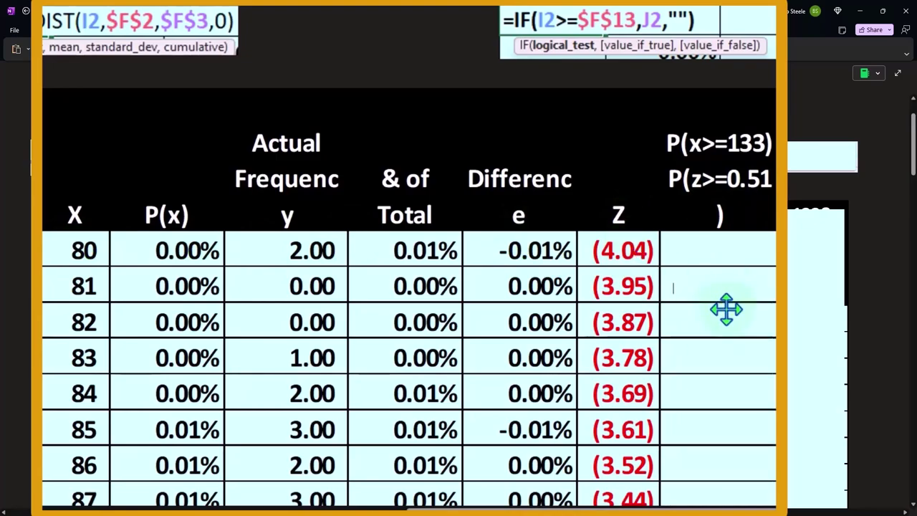
scroll(726, 308, "down", 4)
scroll(725, 307, "down", 5)
scroll(731, 331, "down", 4)
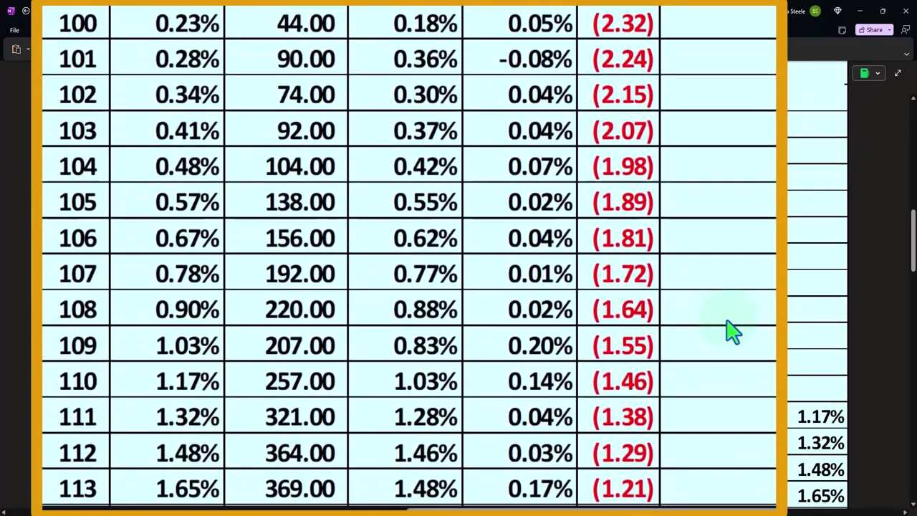
scroll(731, 331, "down", 4)
scroll(731, 331, "down", 5)
scroll(731, 331, "down", 5)
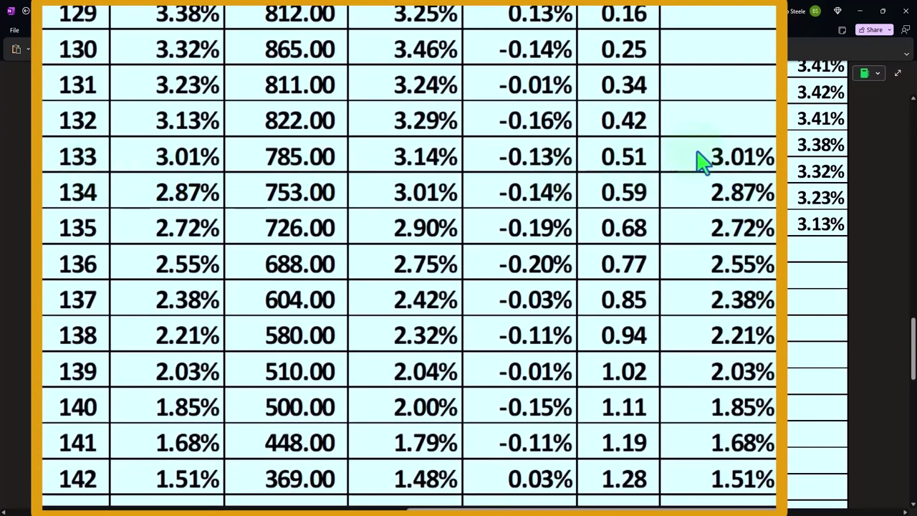
scroll(702, 161, "down", 2)
scroll(703, 161, "down", 3)
scroll(699, 163, "down", 3)
scroll(699, 164, "down", 5)
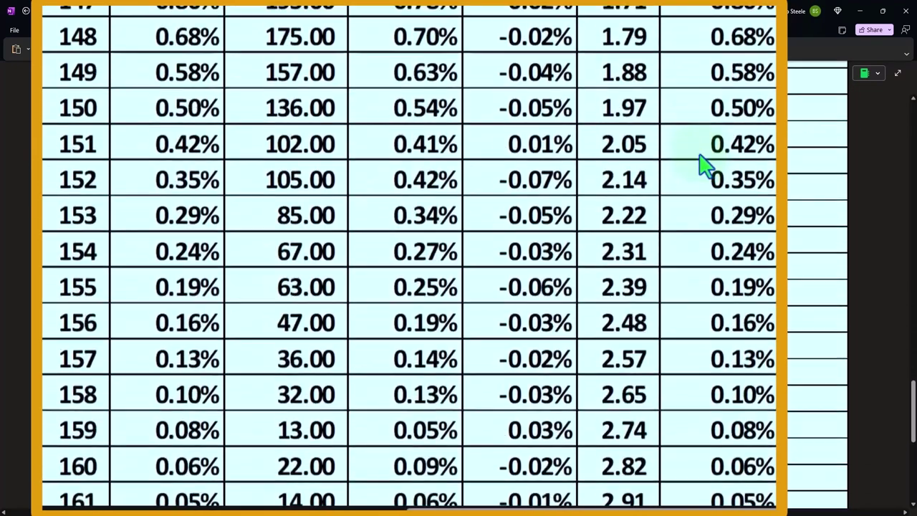
scroll(701, 164, "down", 5)
scroll(703, 164, "up", 10)
scroll(624, 308, "up", 14)
scroll(599, 487, "up", 6)
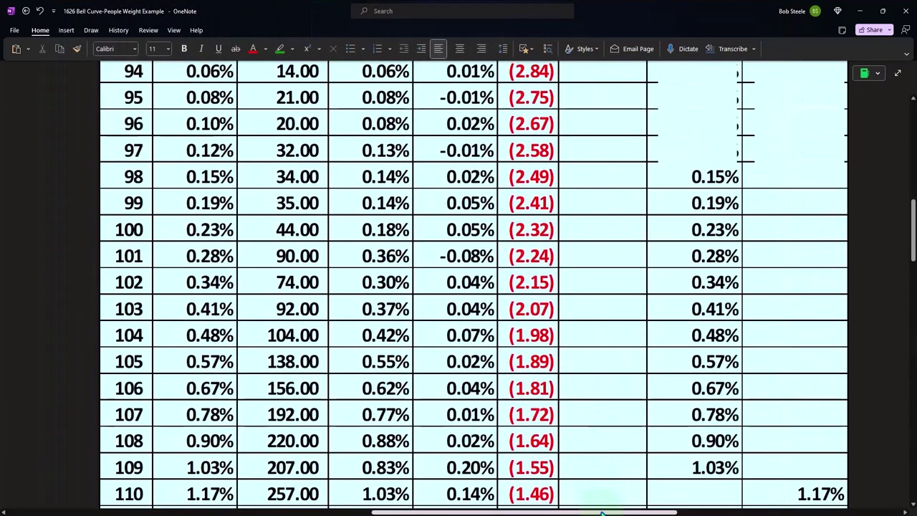
left_click_drag(602, 513, 824, 513)
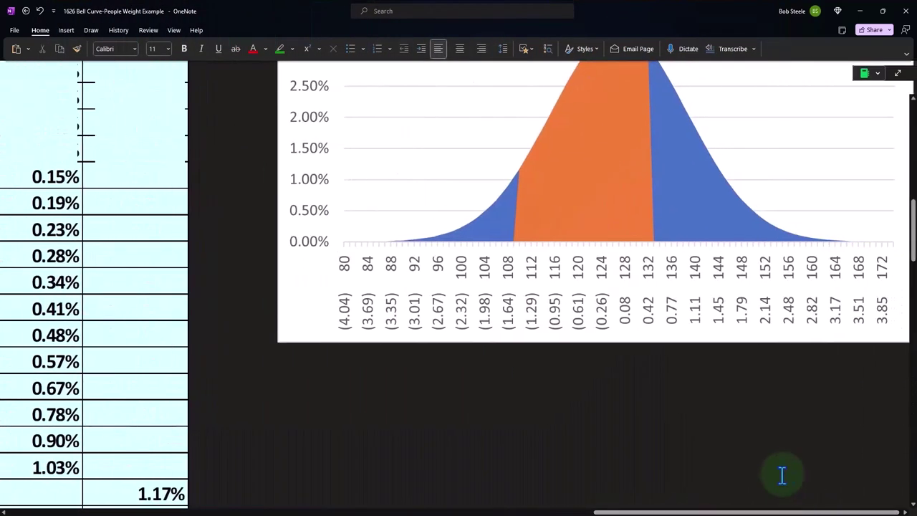
scroll(782, 476, "up", 2)
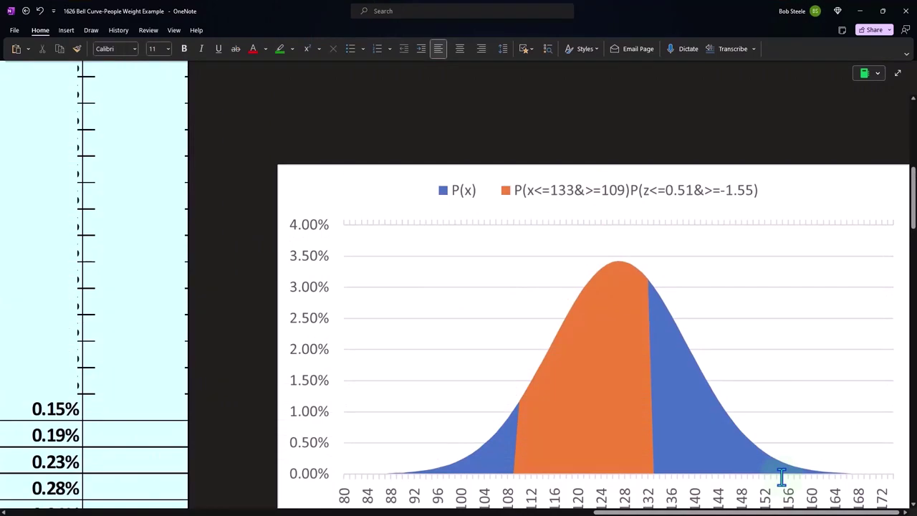
left_click_drag(740, 512, 536, 513)
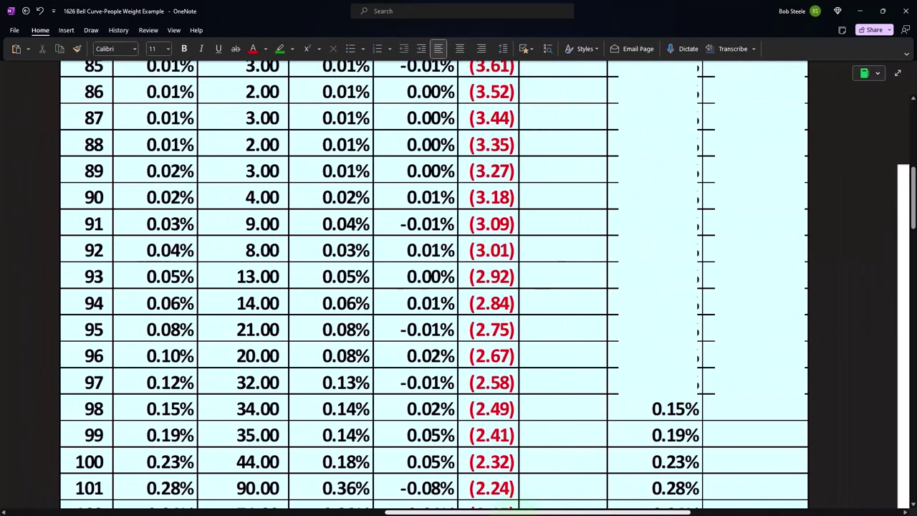
scroll(536, 467, "up", 5)
scroll(635, 323, "down", 1)
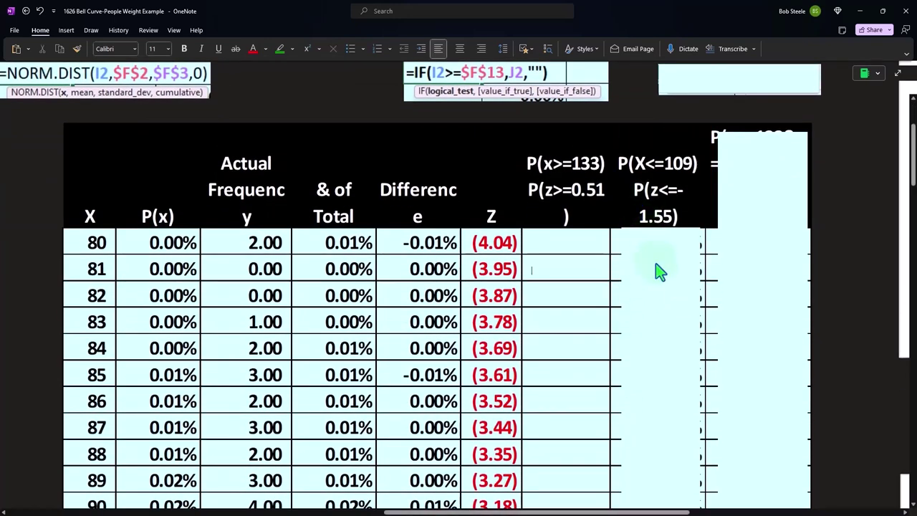
scroll(742, 366, "right", 10)
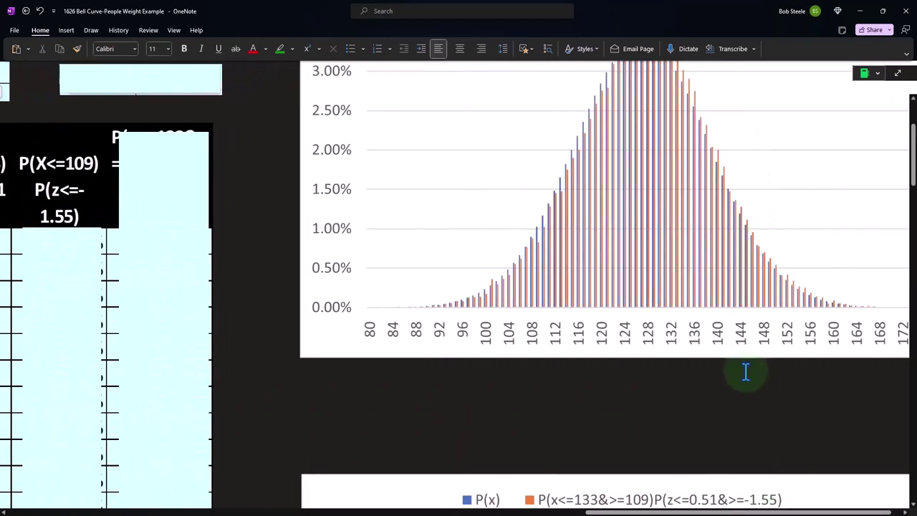
scroll(742, 366, "down", 3)
scroll(742, 367, "down", 3)
scroll(742, 373, "down", 2)
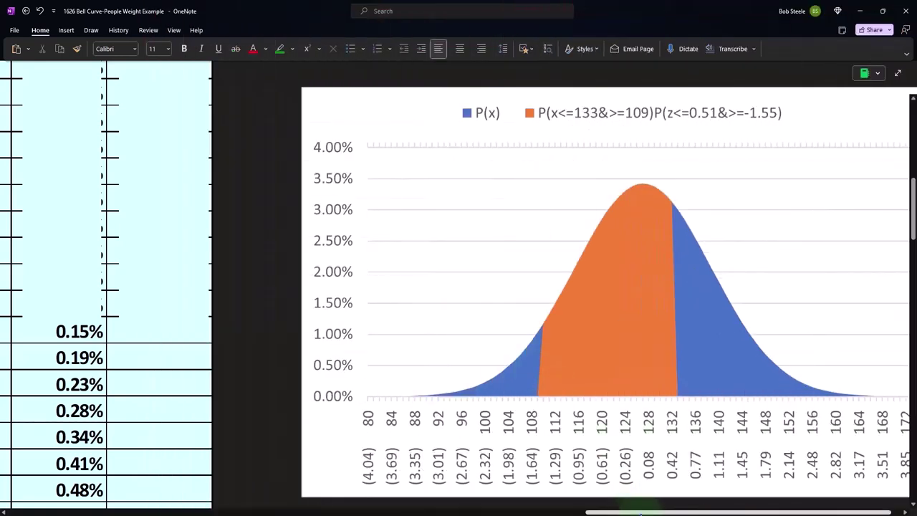
scroll(640, 513, "left", 10)
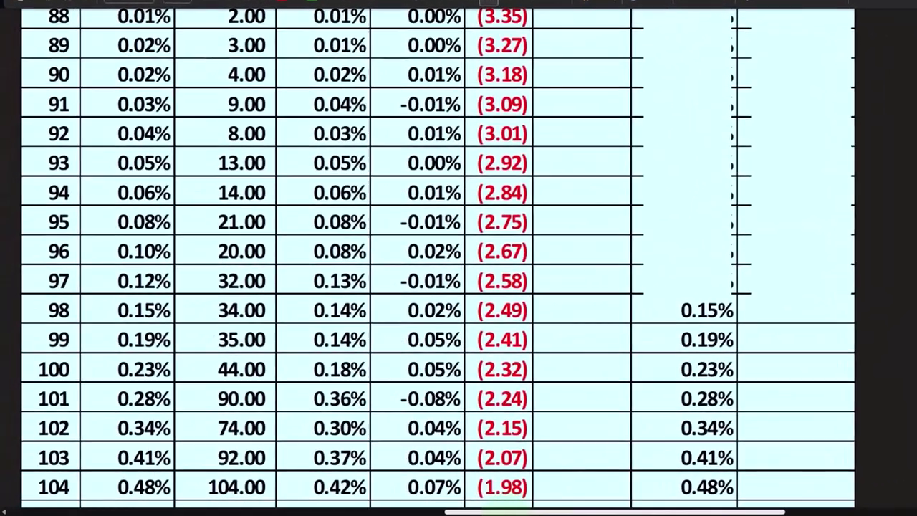
scroll(142, 315, "left", 3)
scroll(136, 339, "down", 3)
scroll(136, 338, "down", 2)
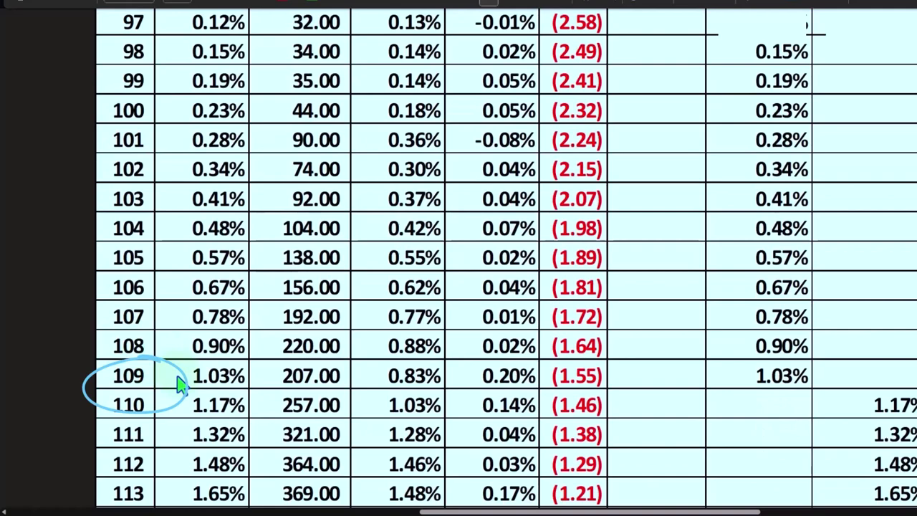
scroll(179, 383, "up", 3)
scroll(180, 383, "up", 3)
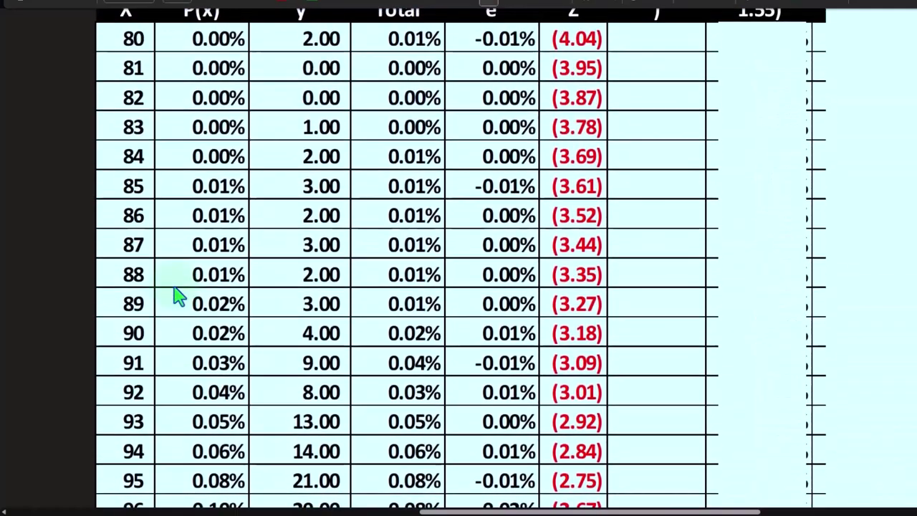
scroll(180, 296, "up", 1)
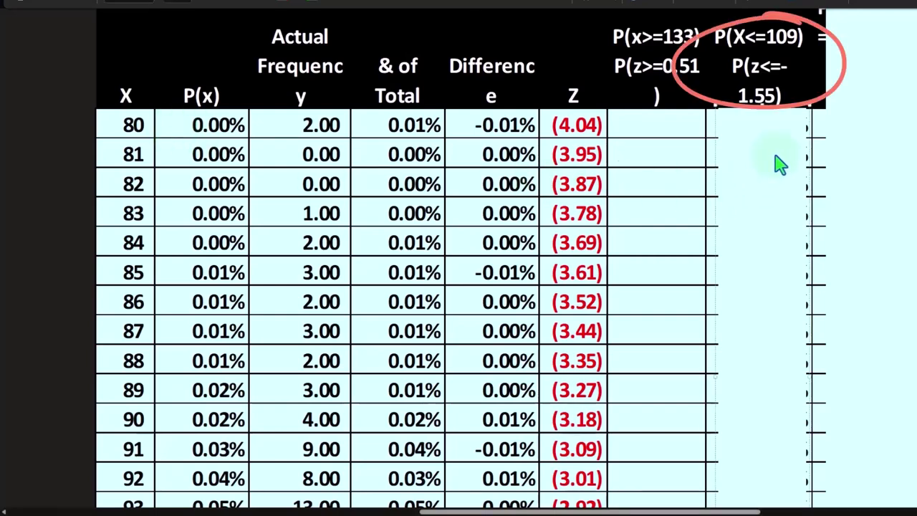
Step: Uncover the P(z<=-1.55) row showing (1.55) and 6.05% beneath the NORM.DIST formula
left_click_drag(717, 502, 667, 502)
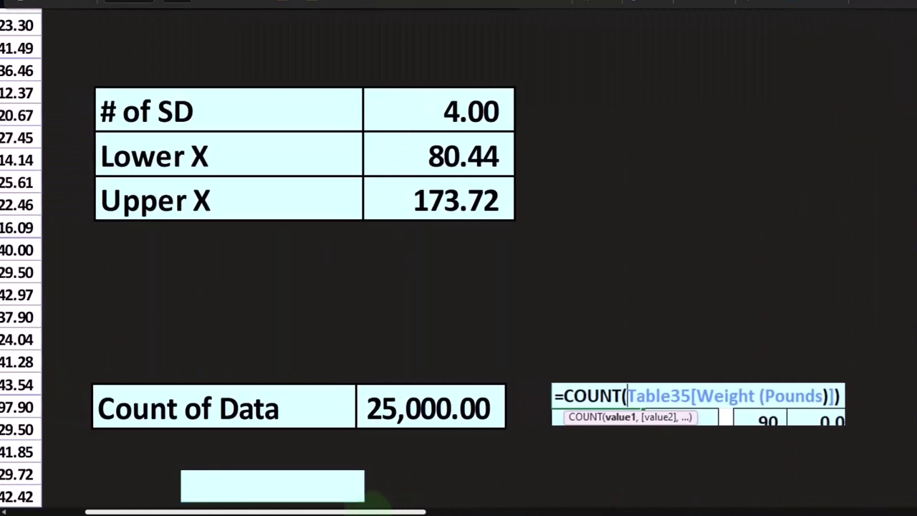
scroll(351, 258, "down", 3)
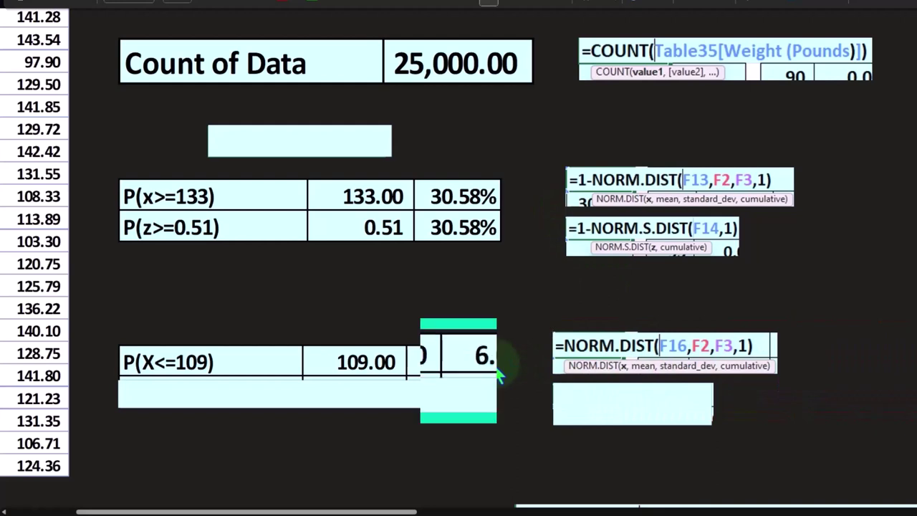
left_click(496, 410)
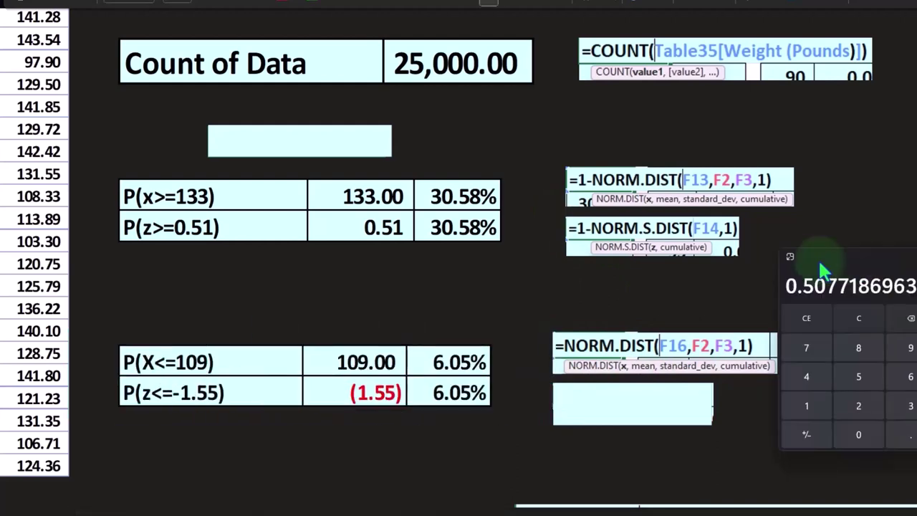
Step: In Calculator, clear the display and compute 109 − 127.08 = -18.08
left_click(613, 341)
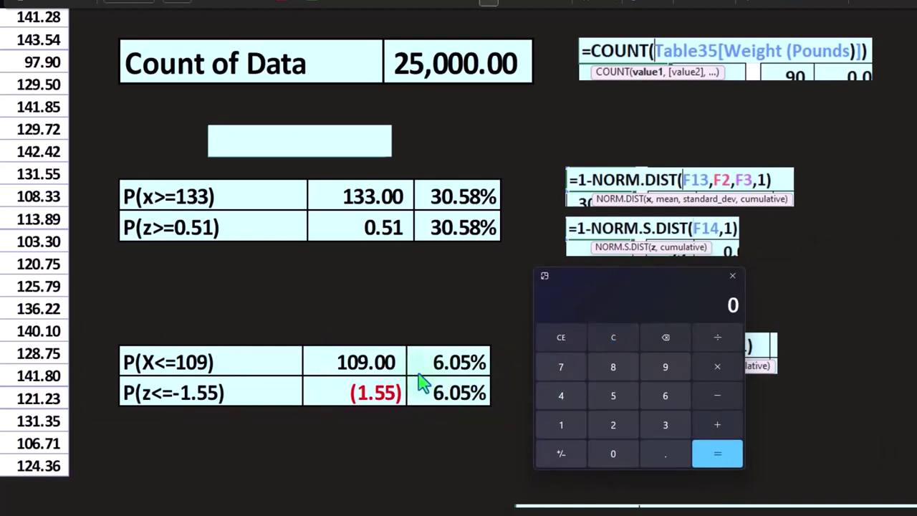
type("109")
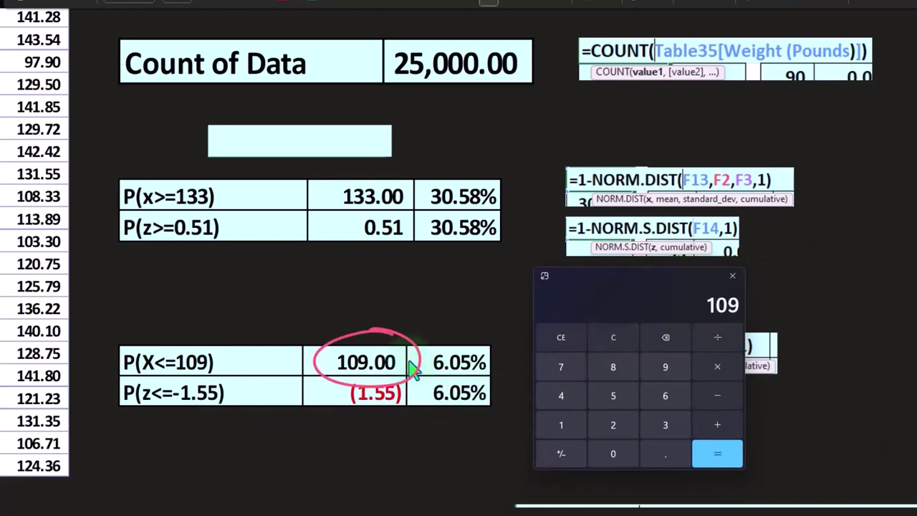
scroll(286, 380, "up", 5)
scroll(293, 379, "up", 4)
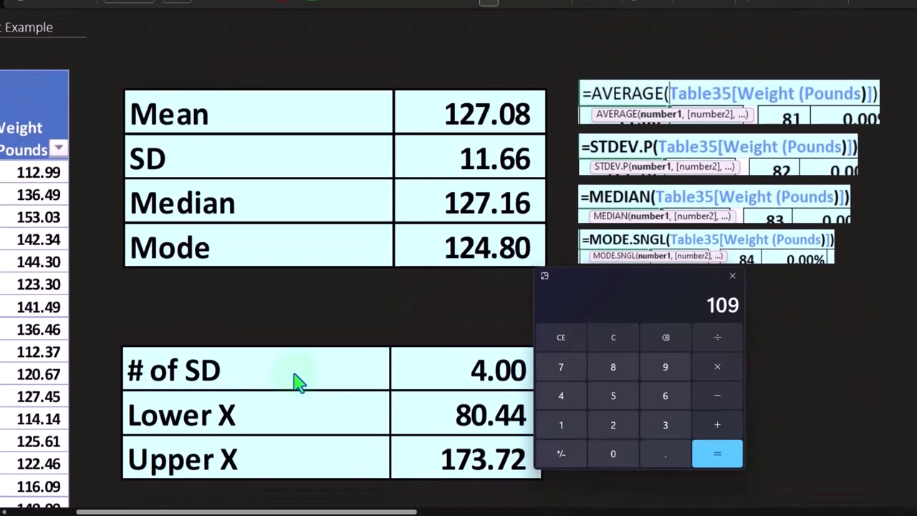
left_click(716, 396)
type("1")
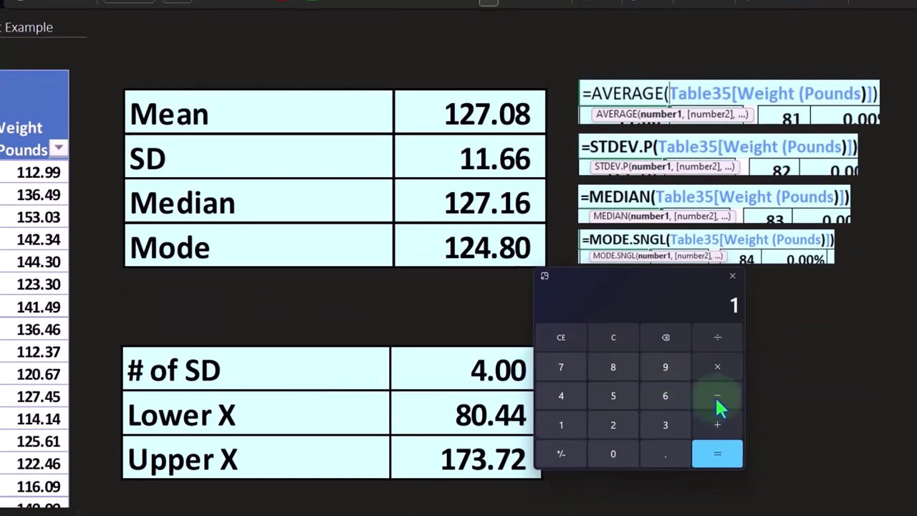
type("27.08")
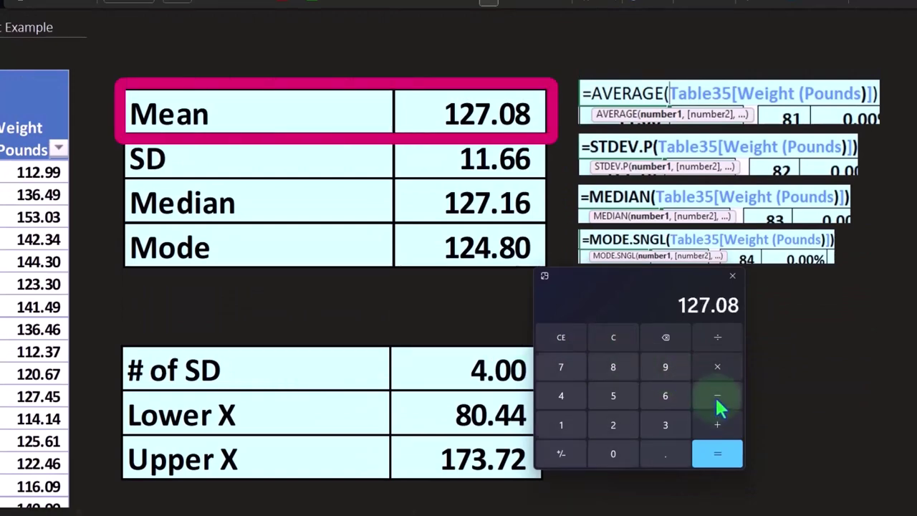
key("Return")
Step: Divide -18.08 by 11.66 for a z-score of -1.5506, then move Calculator to the top right
type("/11")
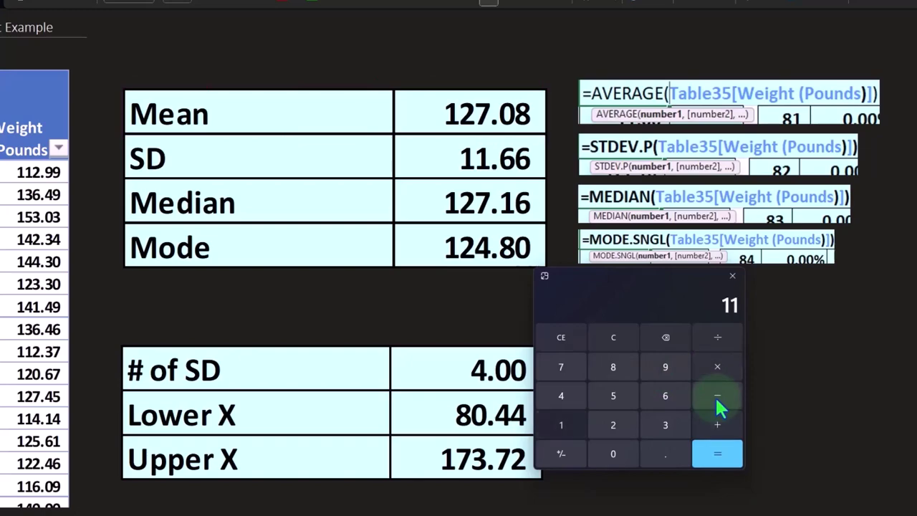
type(".66")
key("Return")
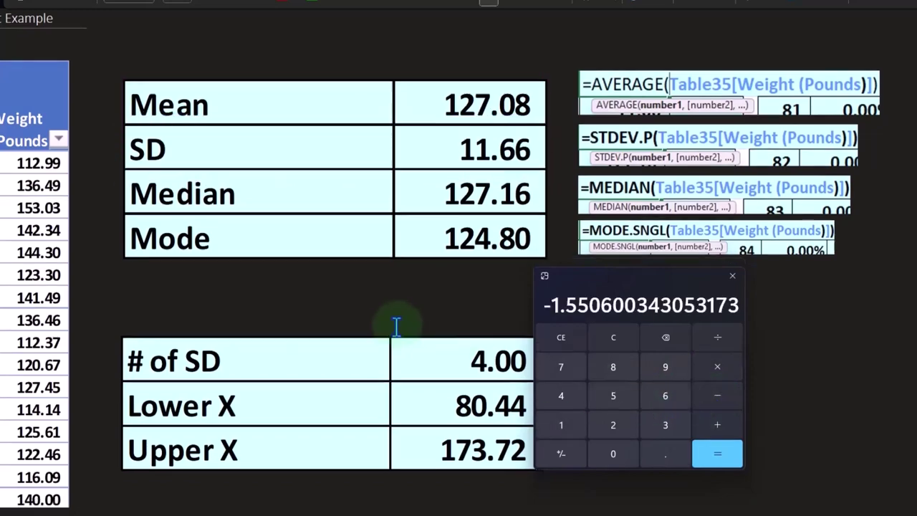
scroll(395, 322, "down", 10)
scroll(392, 326, "down", 3)
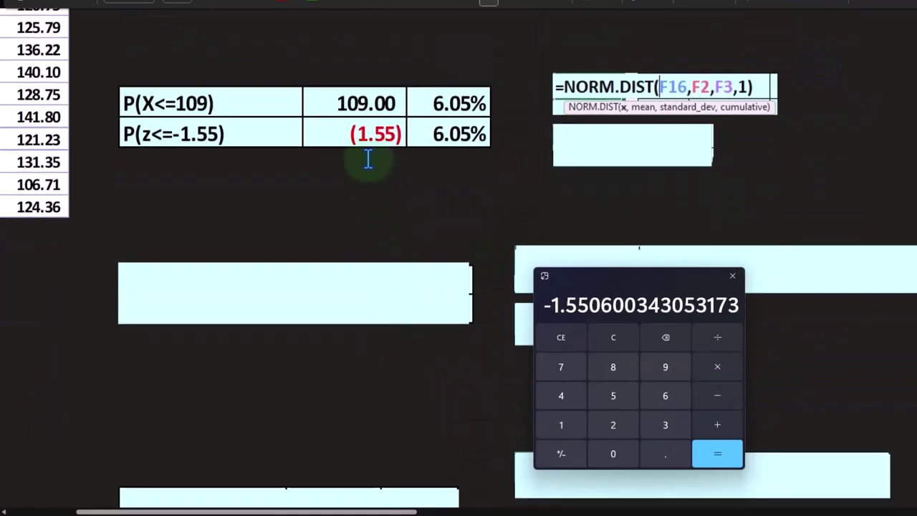
scroll(368, 159, "up", 1)
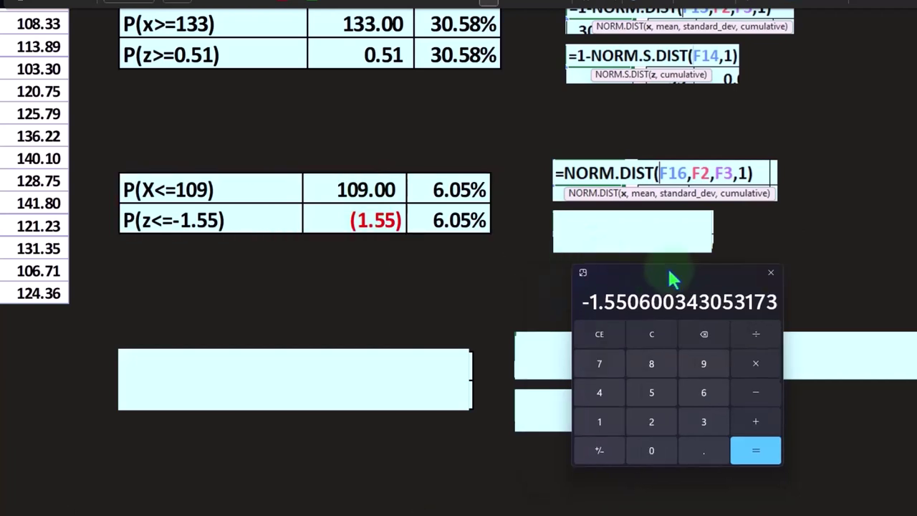
left_click_drag(588, 276, 879, 144)
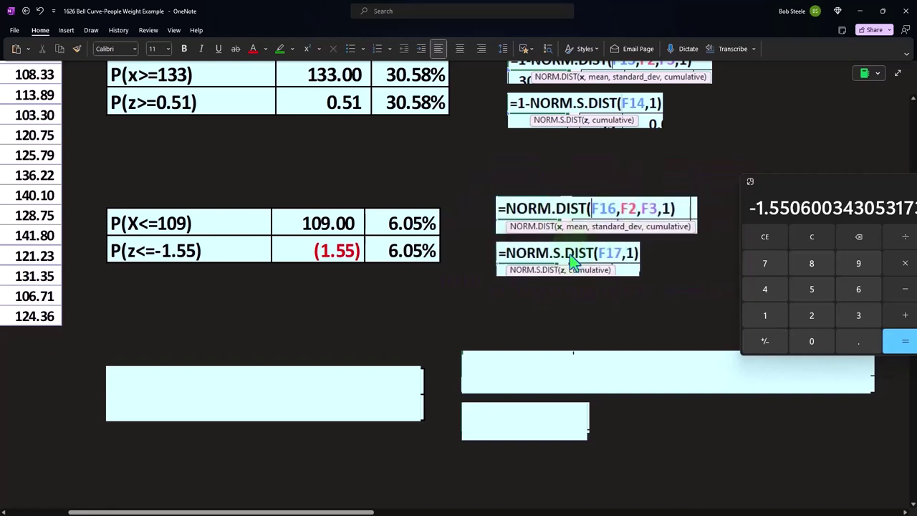
Step: Uncover the P(x<=133&>=109) row showing 63.37%, then close Calculator
scroll(382, 298, "down", 2)
left_click(334, 320)
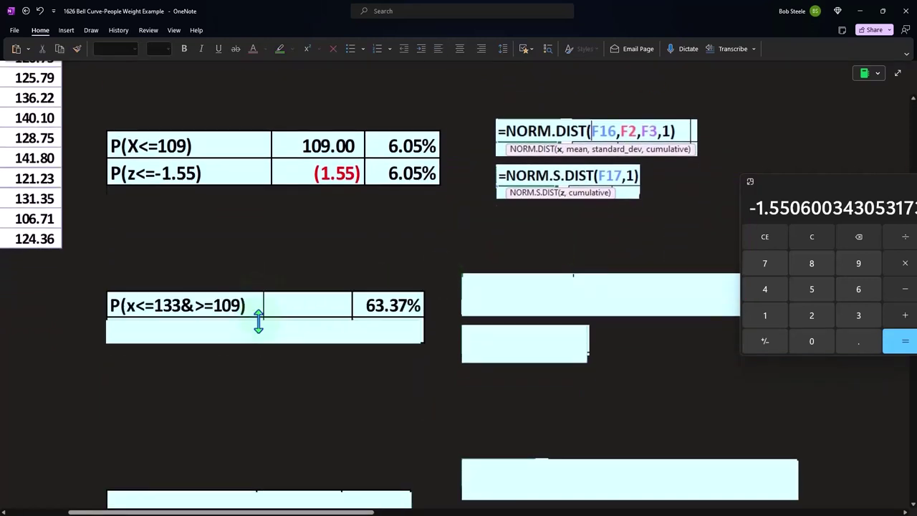
left_click(527, 306)
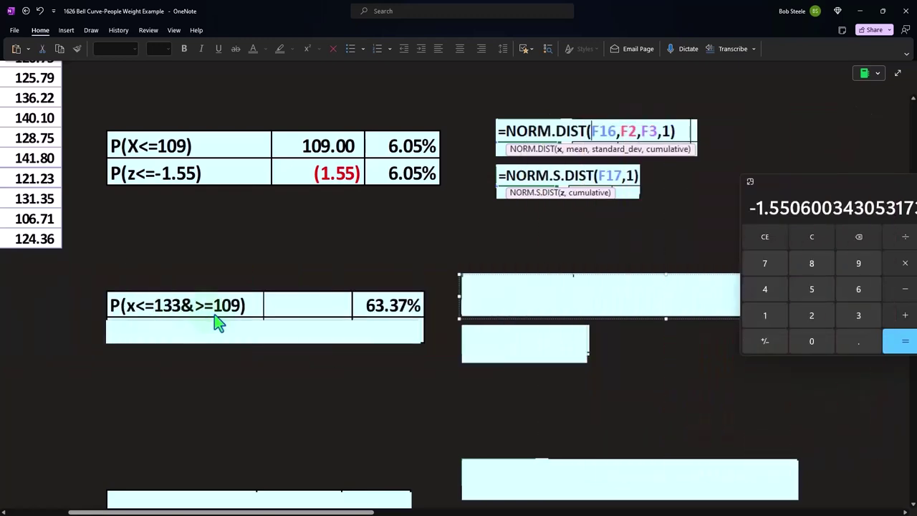
left_click(750, 181)
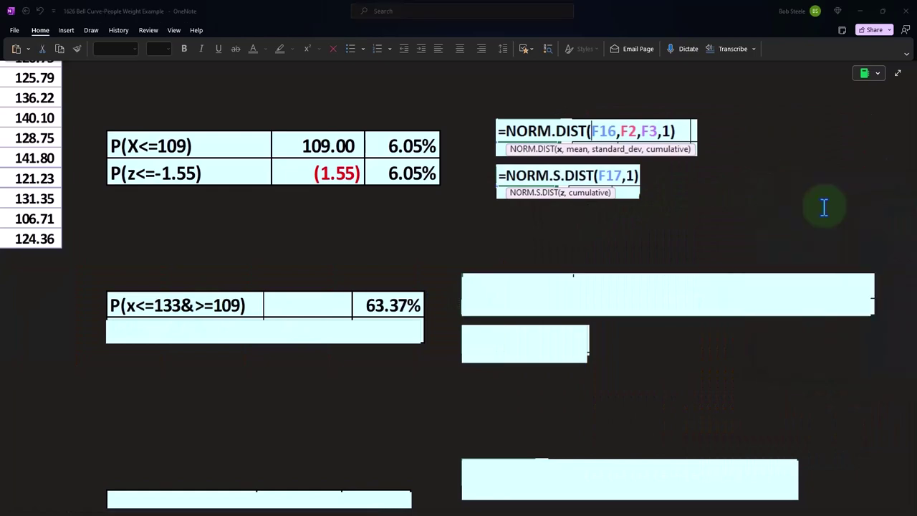
scroll(754, 307, "up", 1)
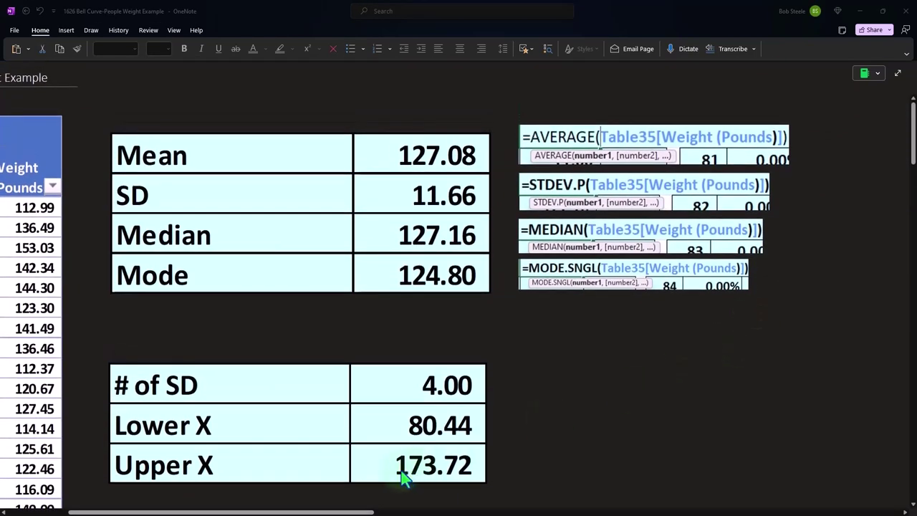
left_click_drag(341, 512, 835, 512)
scroll(805, 375, "down", 4)
scroll(805, 378, "down", 5)
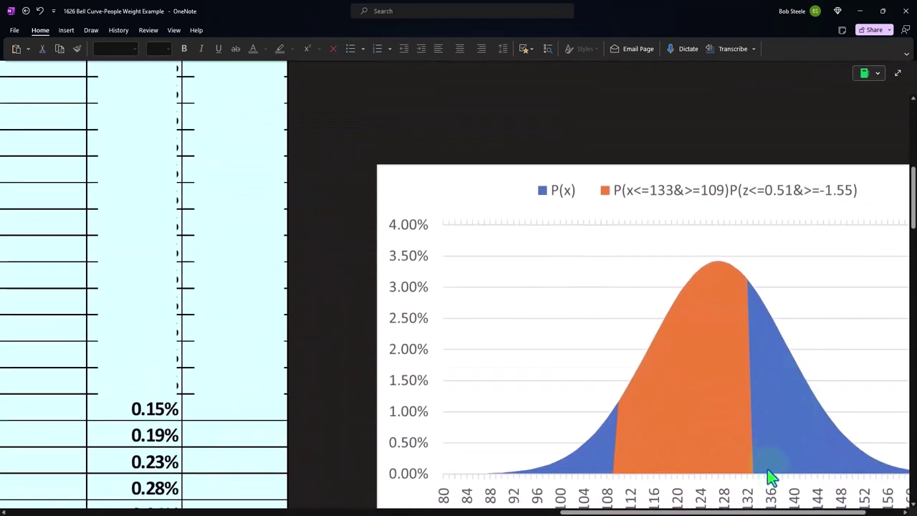
left_click_drag(751, 510, 782, 511)
scroll(819, 409, "down", 1)
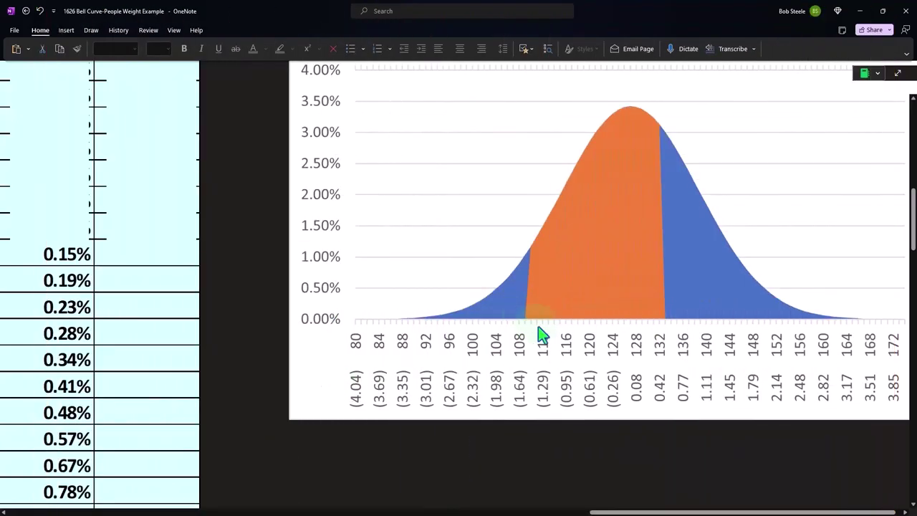
left_click_drag(653, 513, 494, 512)
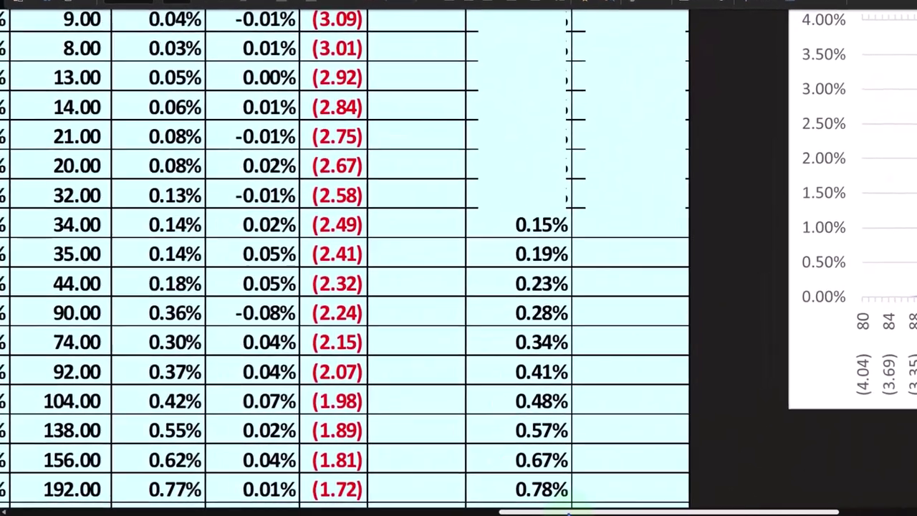
scroll(595, 430, "left", 5)
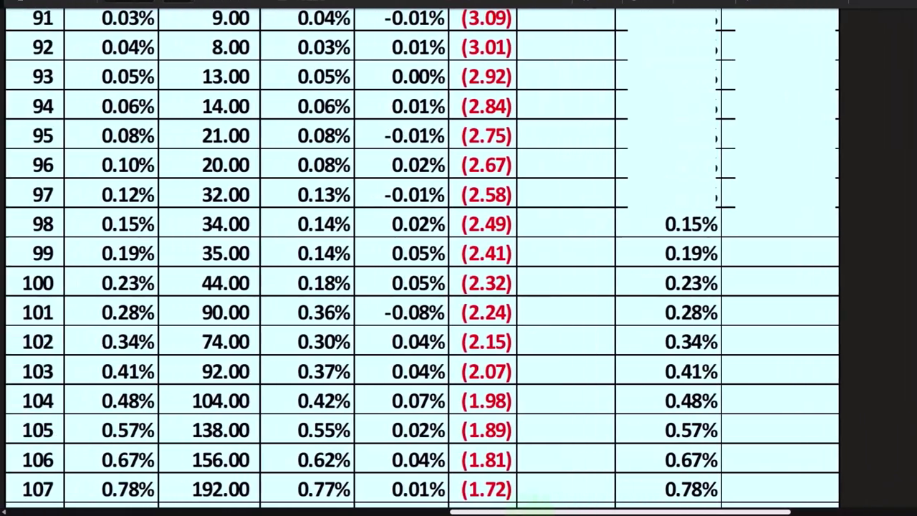
scroll(605, 420, "up", 5)
scroll(723, 273, "up", 2)
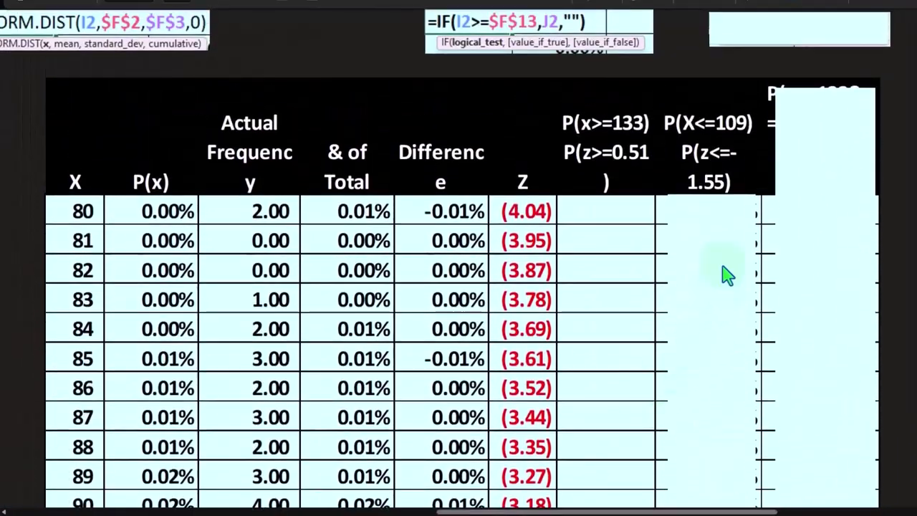
Step: Fill the P(X<=109) column with =IF(I2<=$F$16,J2,"") so P(x) appears only for X up to 109
left_click(701, 161)
left_click(698, 159)
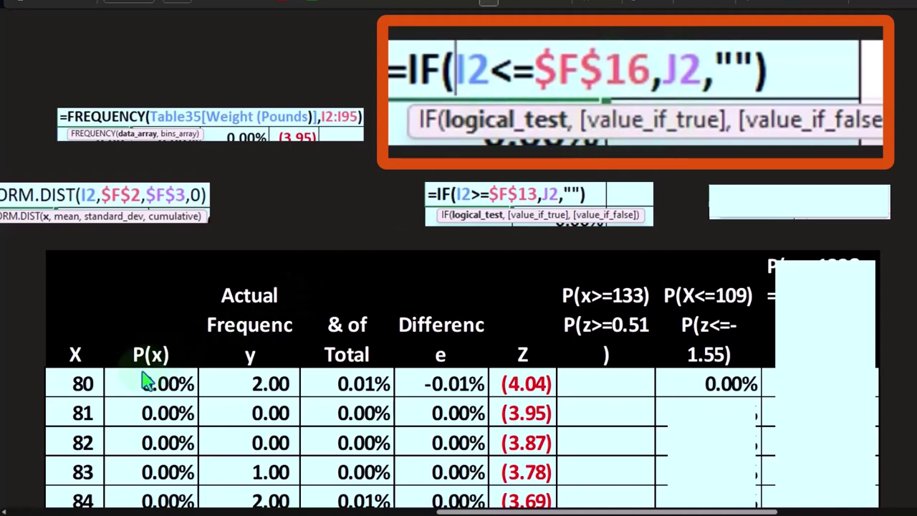
left_click(81, 384)
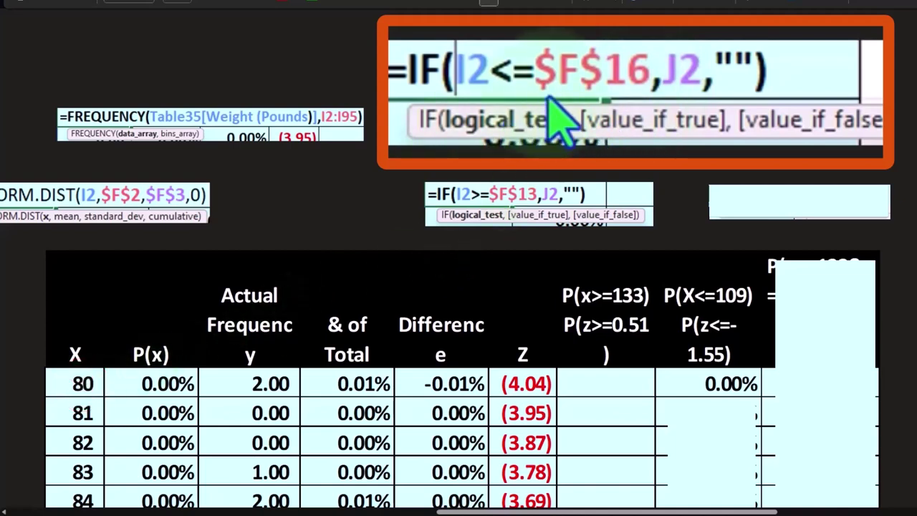
left_click(725, 301)
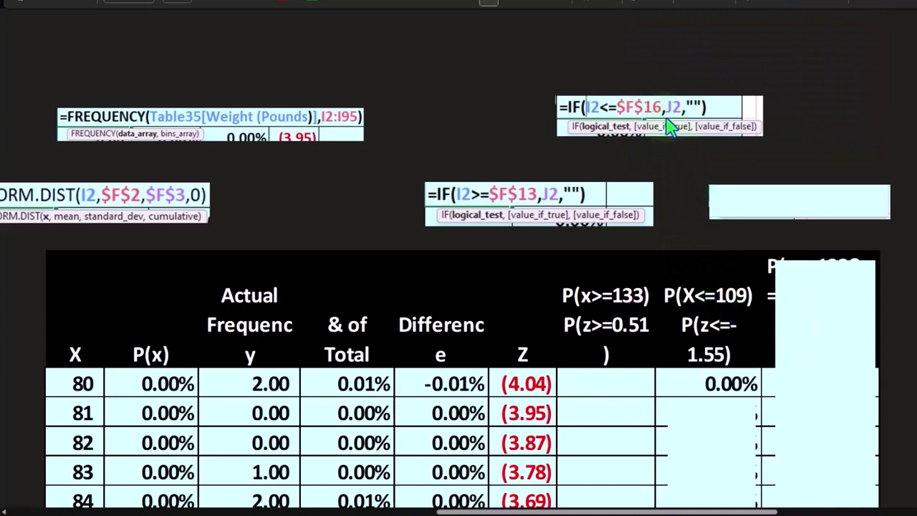
left_click(159, 384)
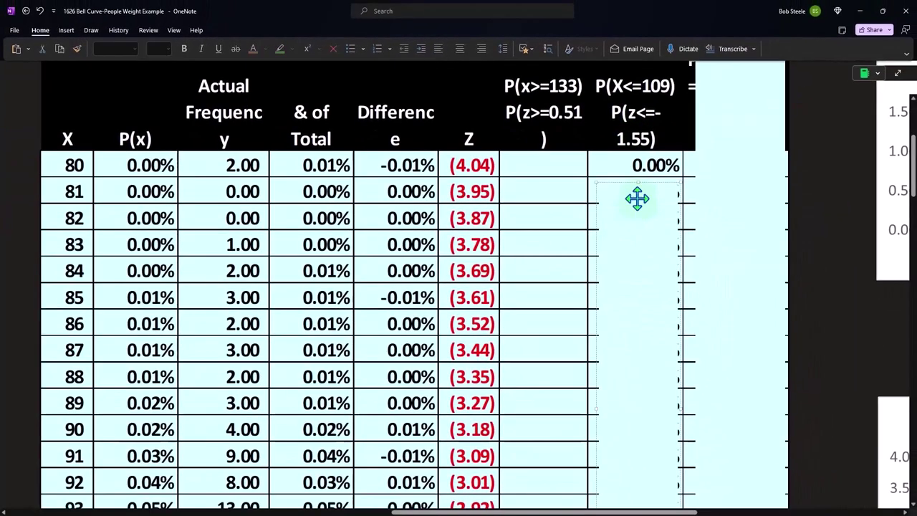
mouse_move(636, 196)
left_mouse_down()
mouse_move(634, 371)
mouse_move(632, 342)
left_mouse_up()
scroll(632, 341, "down", 6)
scroll(637, 352, "down", 3)
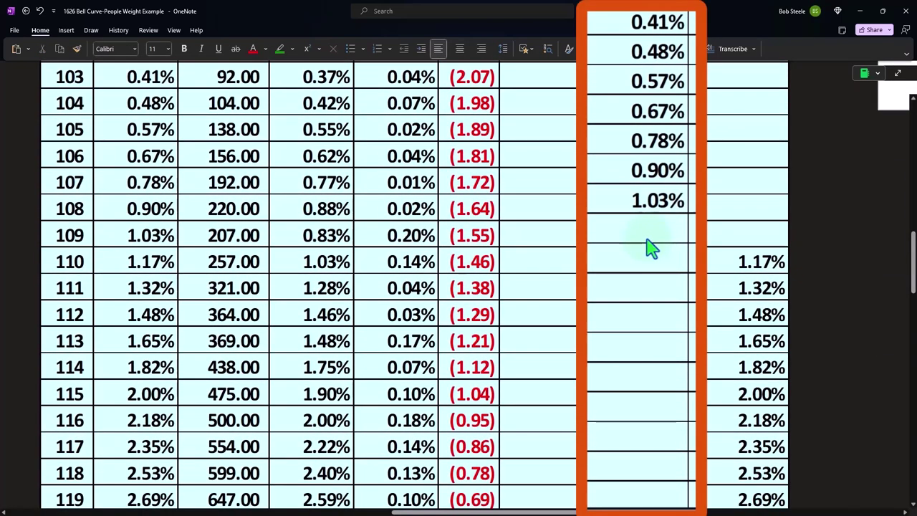
scroll(647, 246, "up", 5)
scroll(647, 246, "up", 4)
scroll(648, 260, "up", 4)
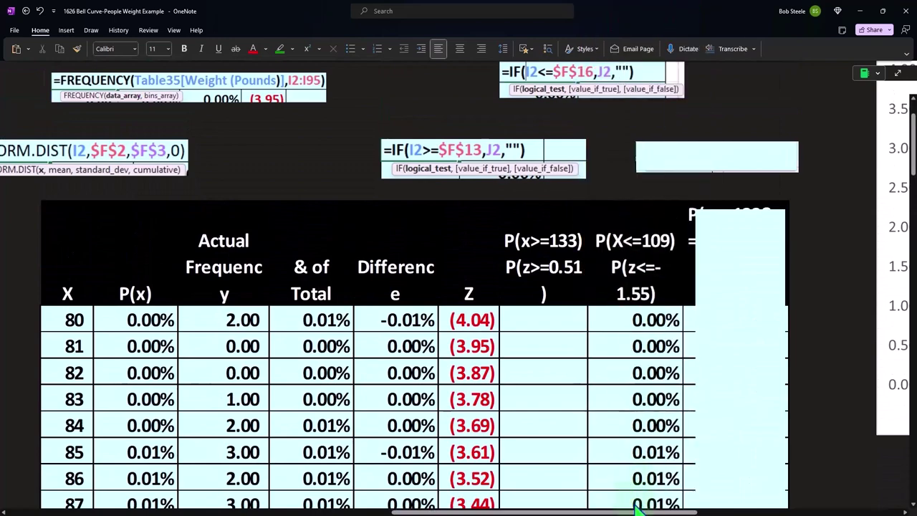
scroll(648, 387, "right", 6)
scroll(763, 372, "right", 2)
Step: Reveal the formula that builds the P(x>=133) label
scroll(760, 369, "down", 5)
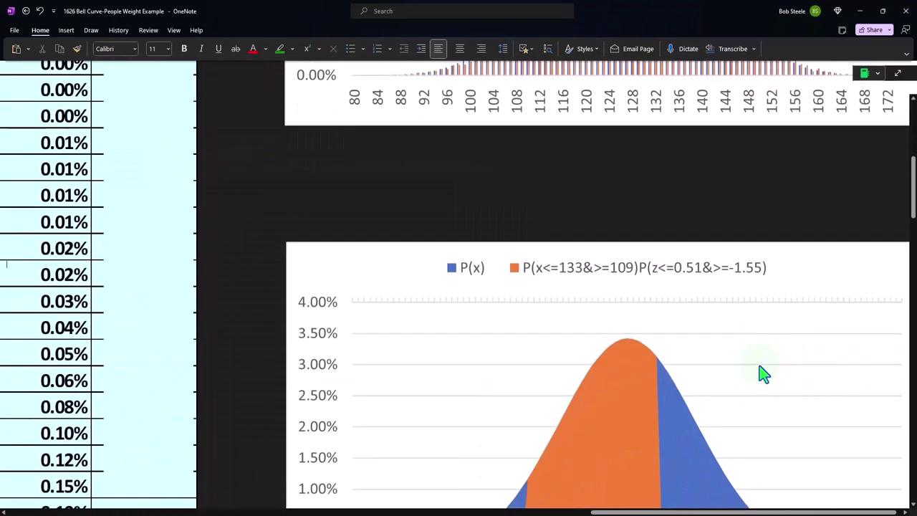
scroll(758, 373, "down", 3)
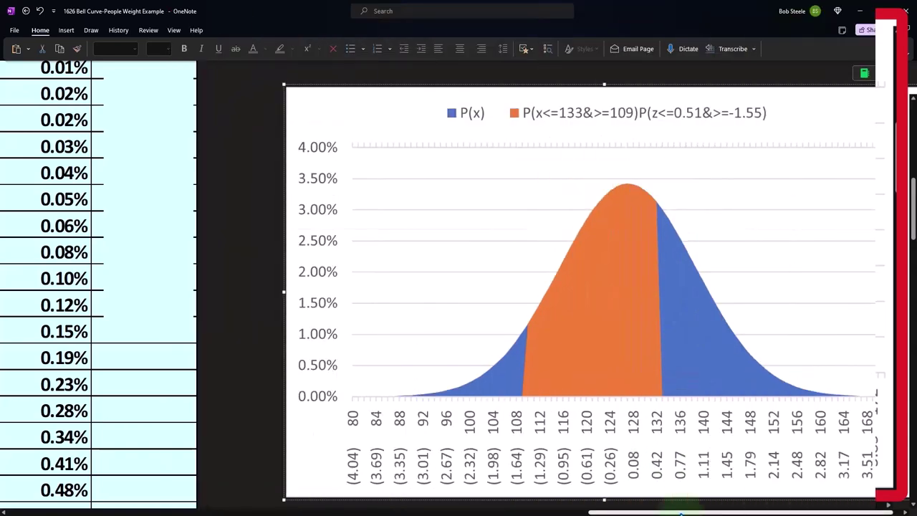
scroll(458, 287, "left", 3)
scroll(178, 428, "left", 5)
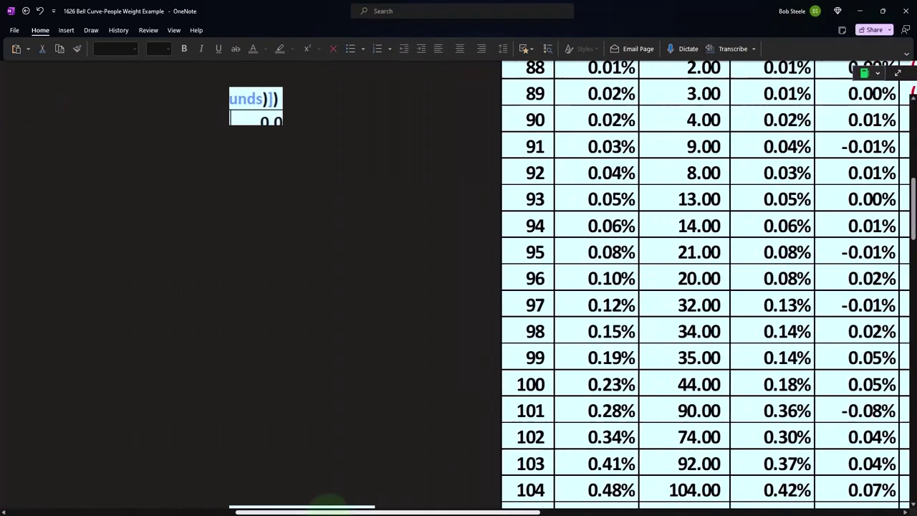
scroll(178, 428, "left", 5)
scroll(177, 428, "left", 4)
scroll(178, 428, "left", 1)
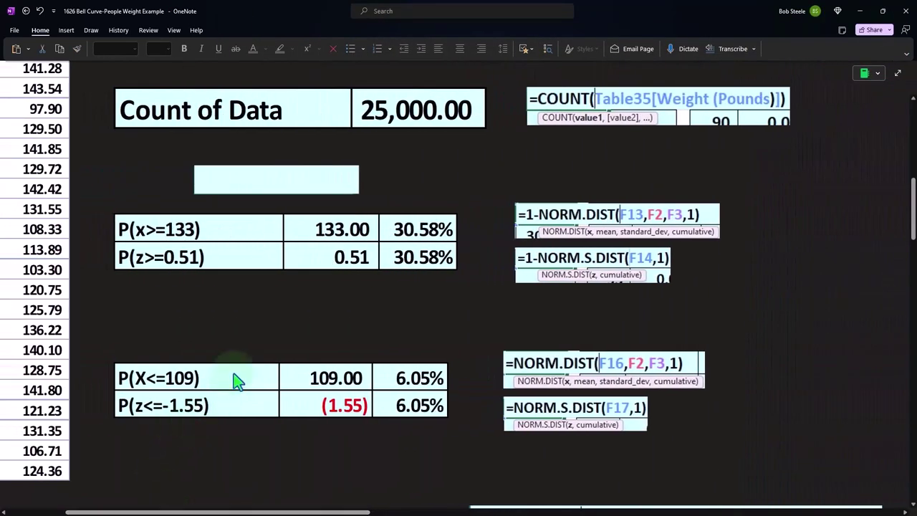
double_click(346, 151)
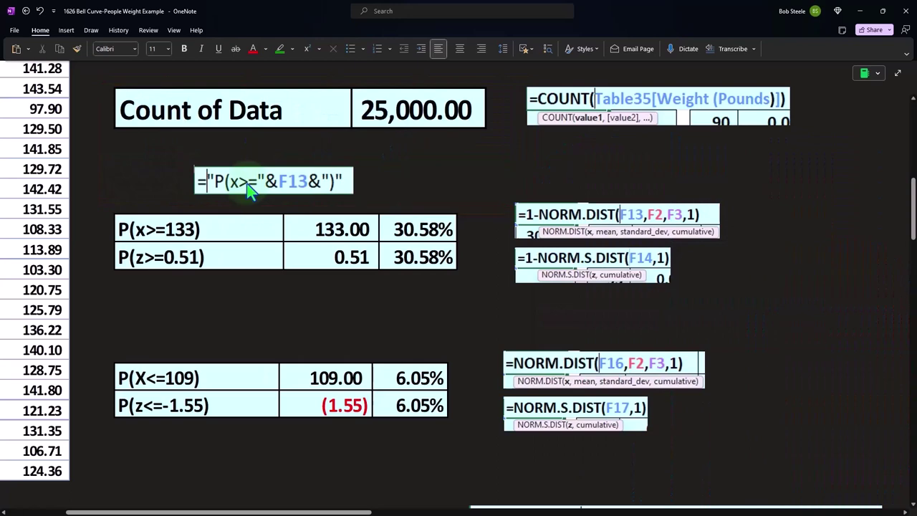
Step: Show =NORM.DIST(F13,F2,F3,1)-NORM.DIST(F16,F2,F3,1) and =1-(G13+G16), both giving 63.37% for P(x<=133&>=109)
scroll(248, 187, "down", 3)
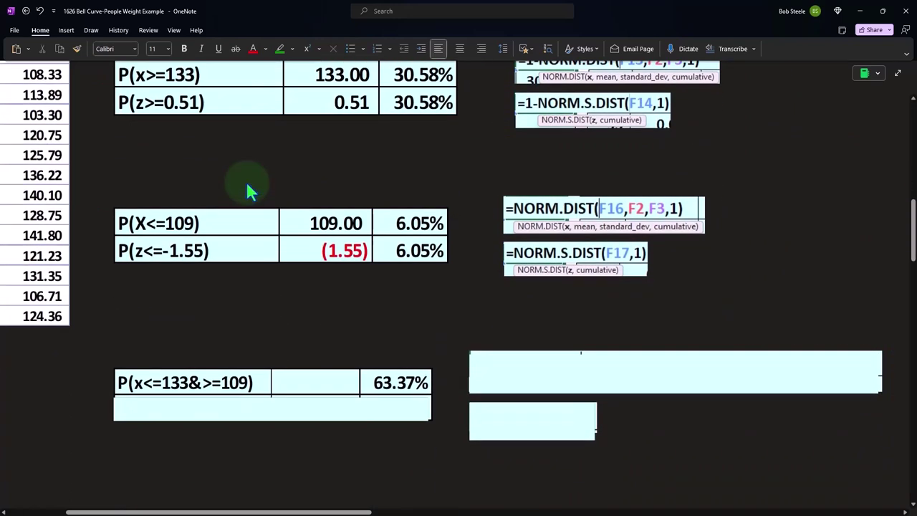
left_click(517, 385)
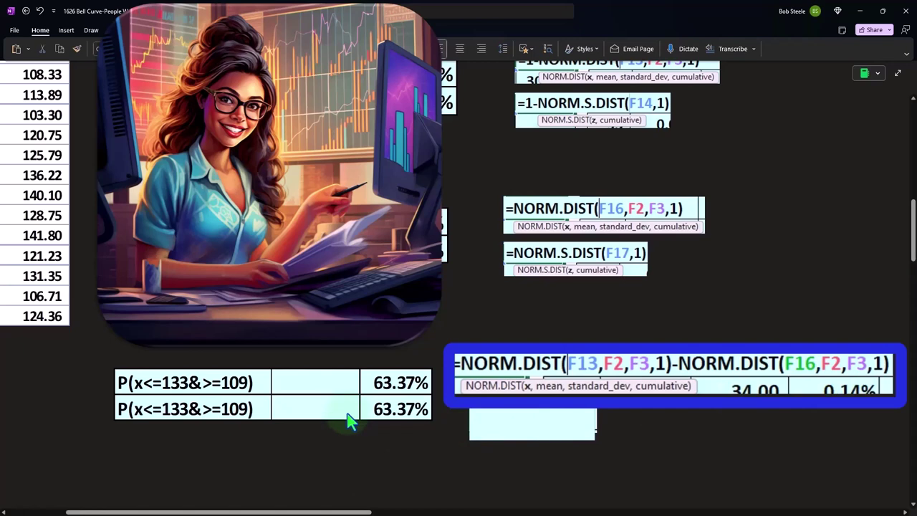
scroll(349, 421, "down", 2)
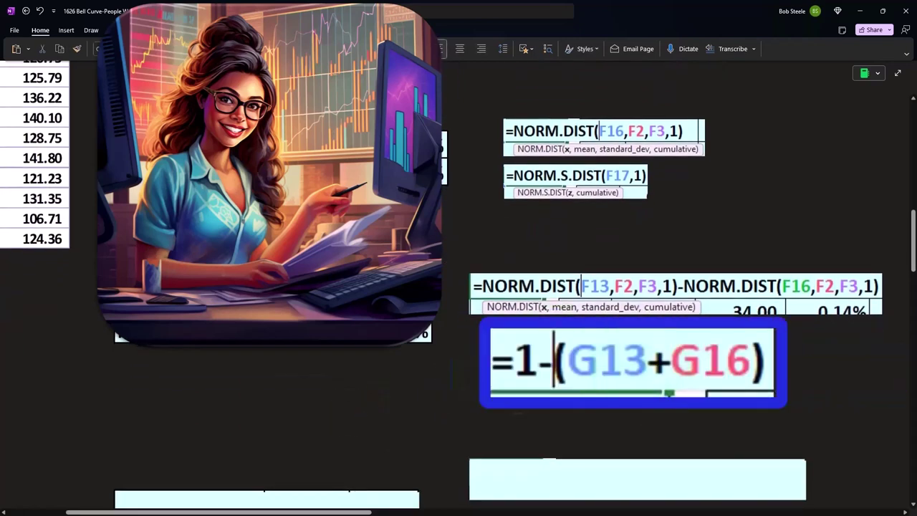
scroll(516, 392, "up", 4)
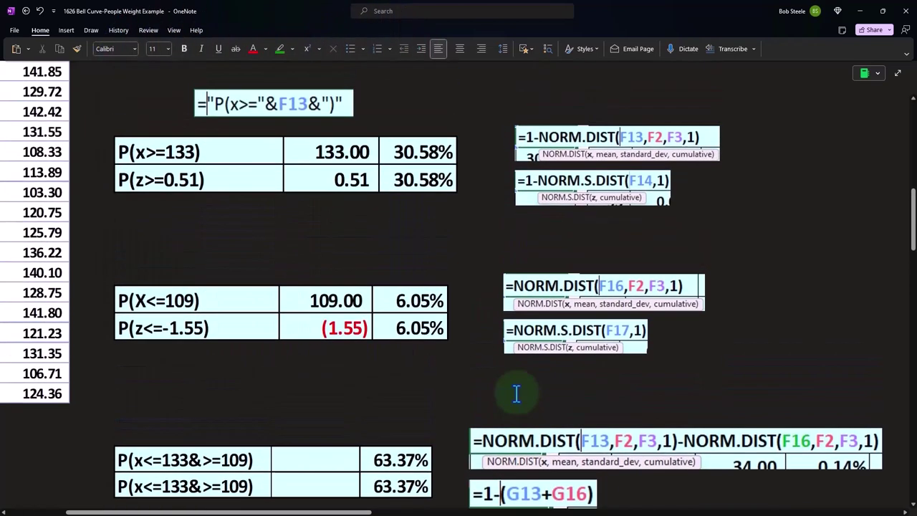
scroll(516, 393, "up", 2)
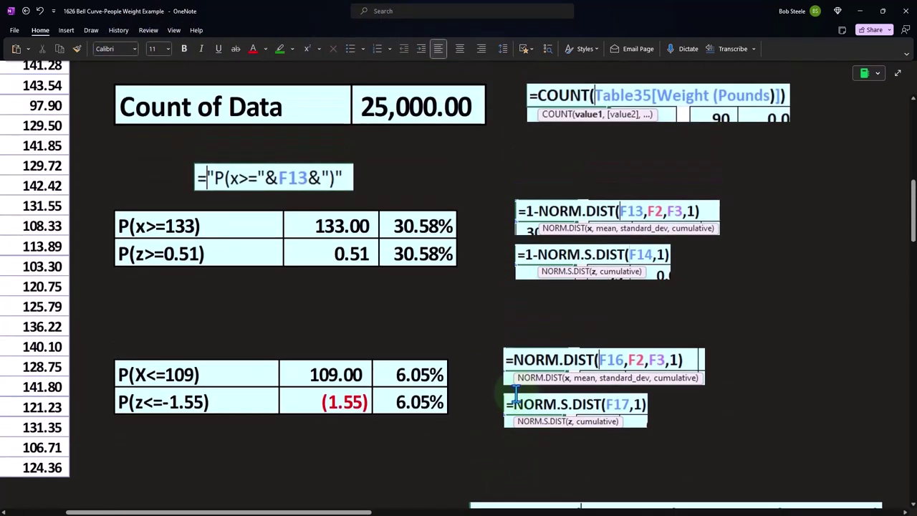
scroll(483, 363, "up", 8)
scroll(481, 359, "up", 3)
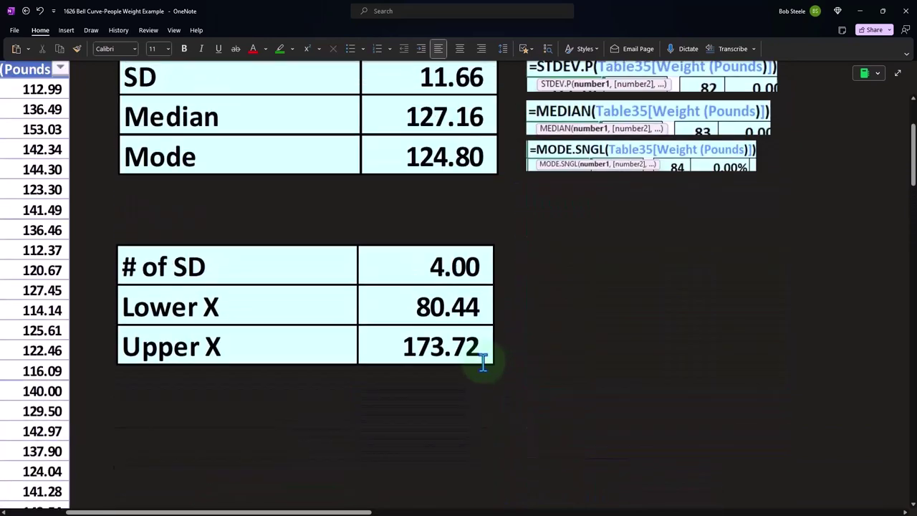
scroll(485, 367, "down", 10)
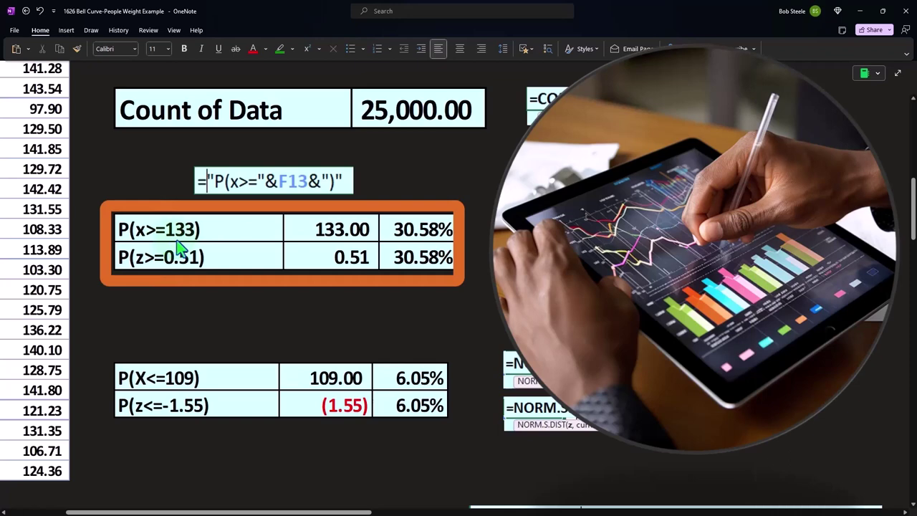
scroll(179, 247, "down", 4)
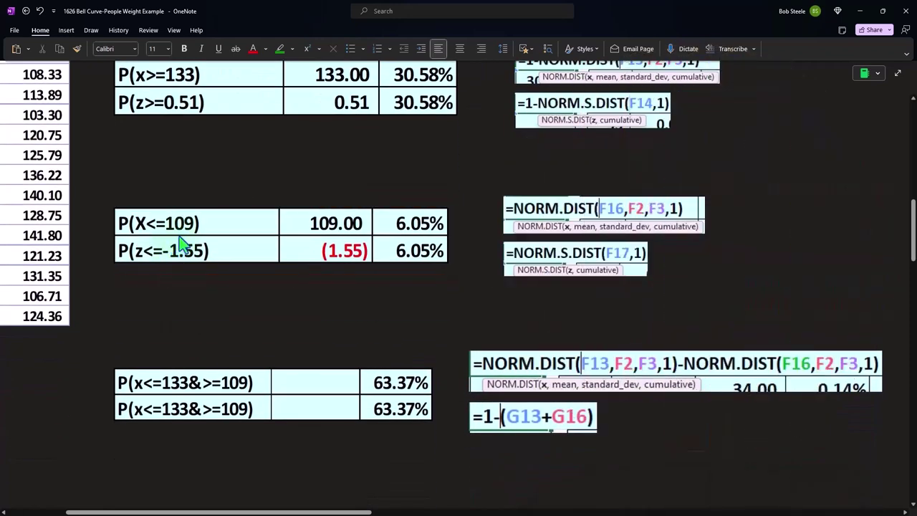
scroll(179, 239, "up", 2)
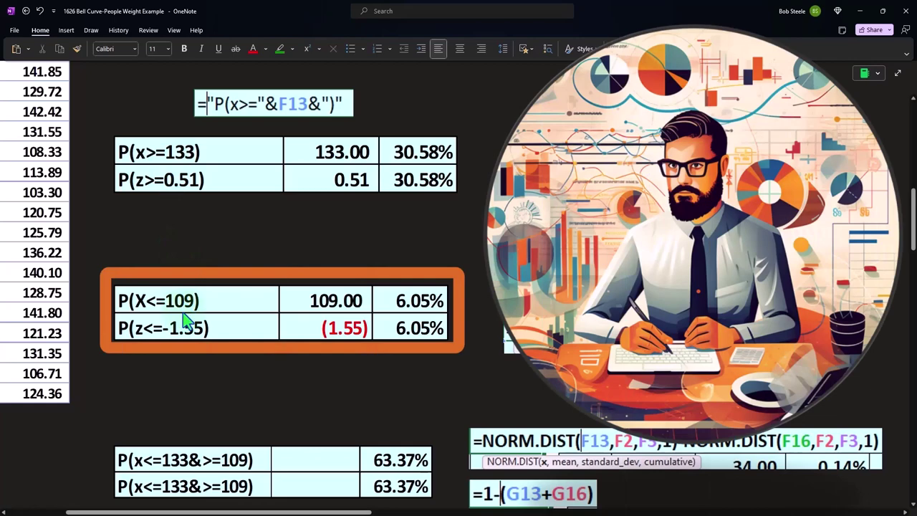
left_click_drag(362, 512, 659, 512)
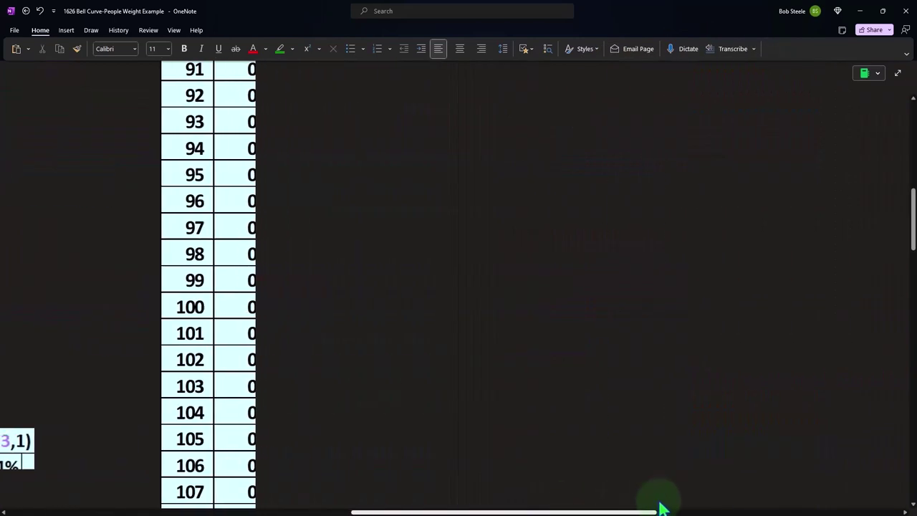
scroll(757, 485, "up", 5)
left_click_drag(724, 513, 843, 513)
scroll(786, 419, "down", 3)
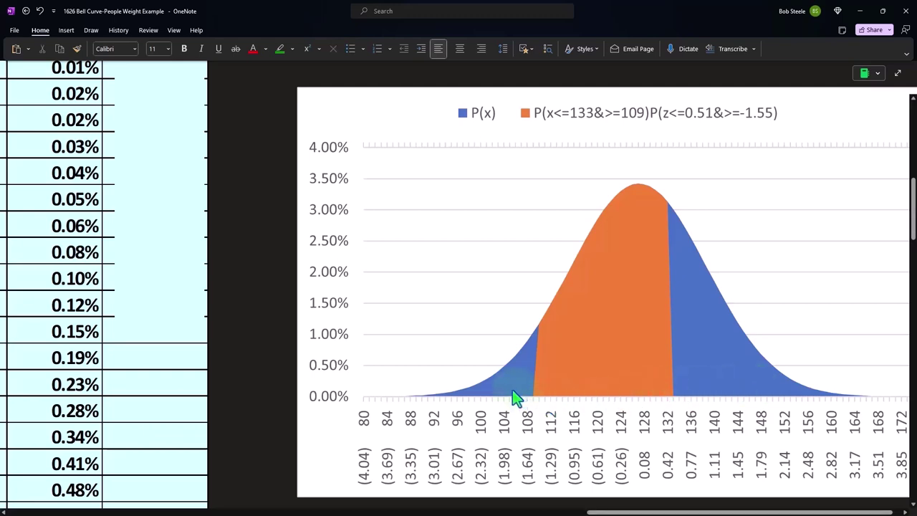
left_click_drag(631, 513, 117, 510)
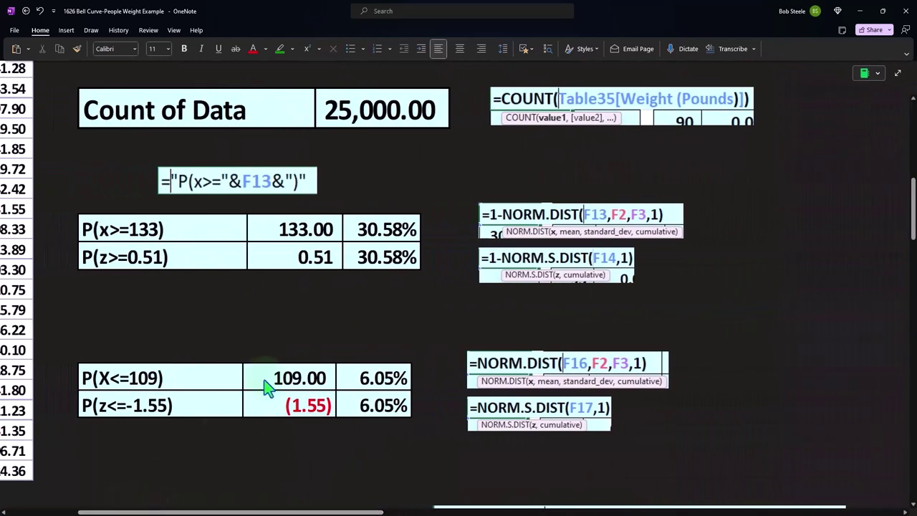
scroll(273, 374, "up", 2)
scroll(273, 373, "up", 1)
scroll(272, 372, "up", 3)
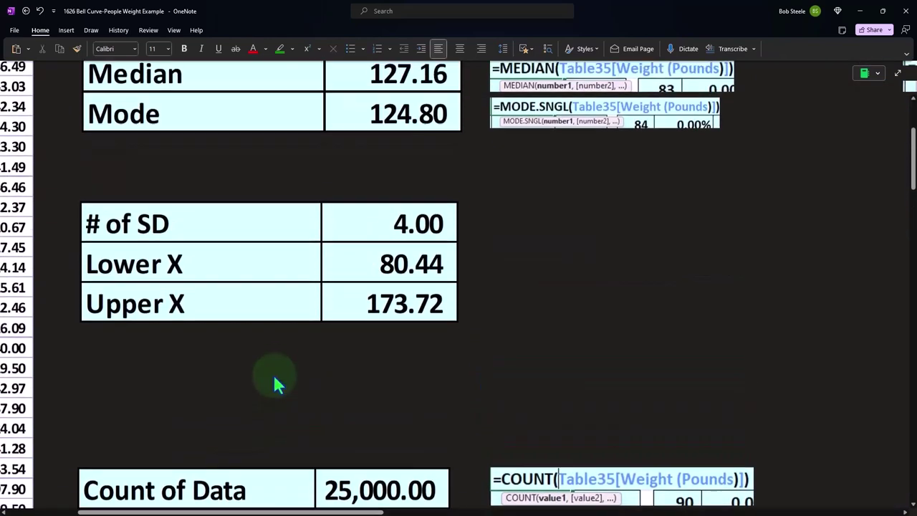
scroll(272, 372, "down", 4)
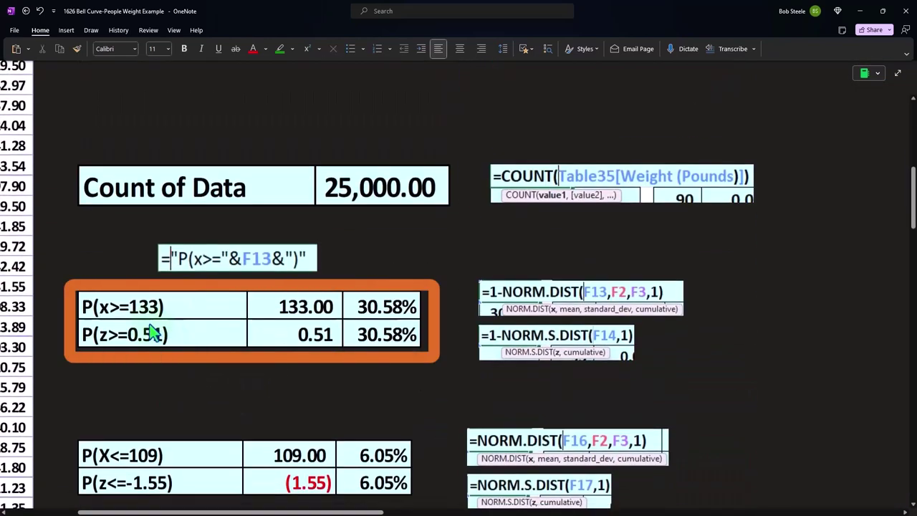
scroll(152, 332, "down", 1)
scroll(151, 331, "down", 1)
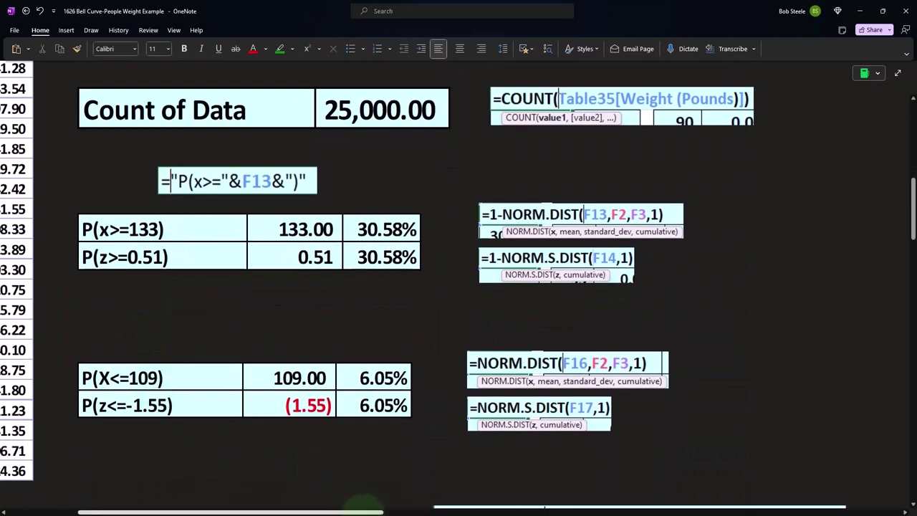
left_click_drag(364, 511, 862, 499)
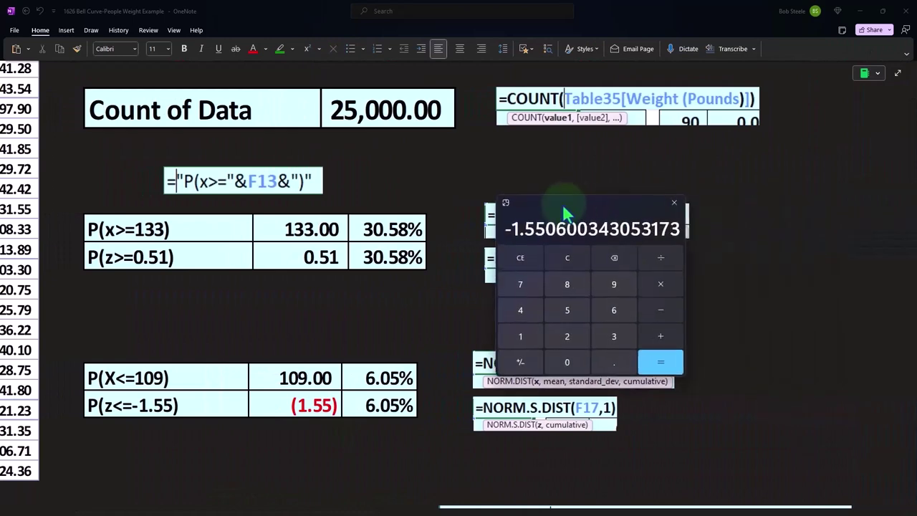
Step: In Calculator, add 30.58 + 6.05 = 36.63, subtract 100 for -63.37, and move the window aside
left_click(564, 263)
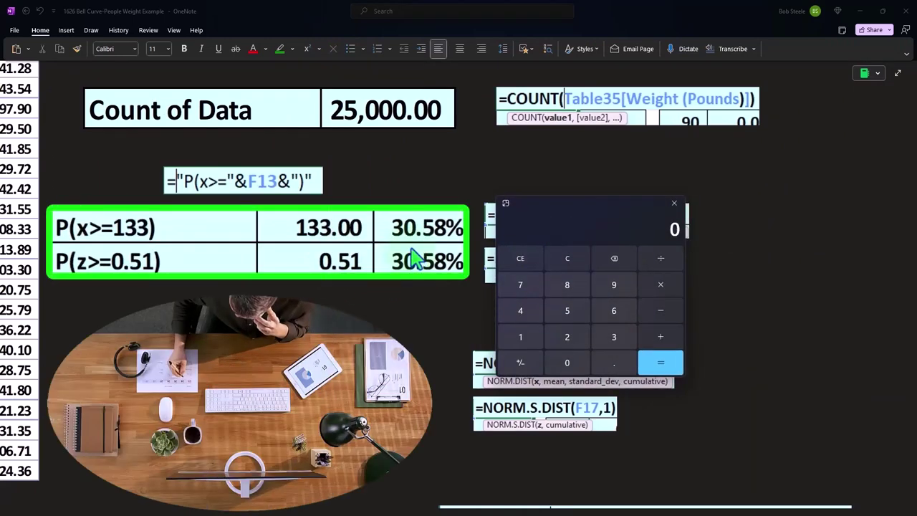
type("3")
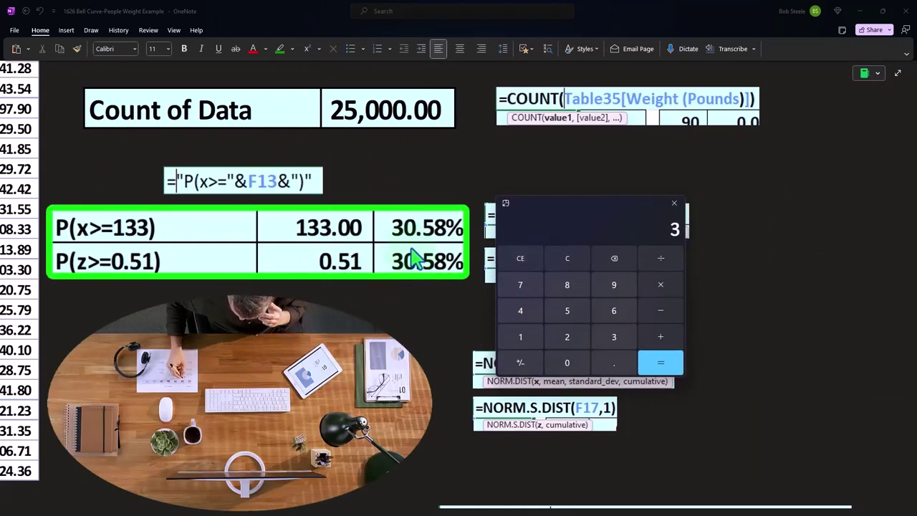
type("0.58")
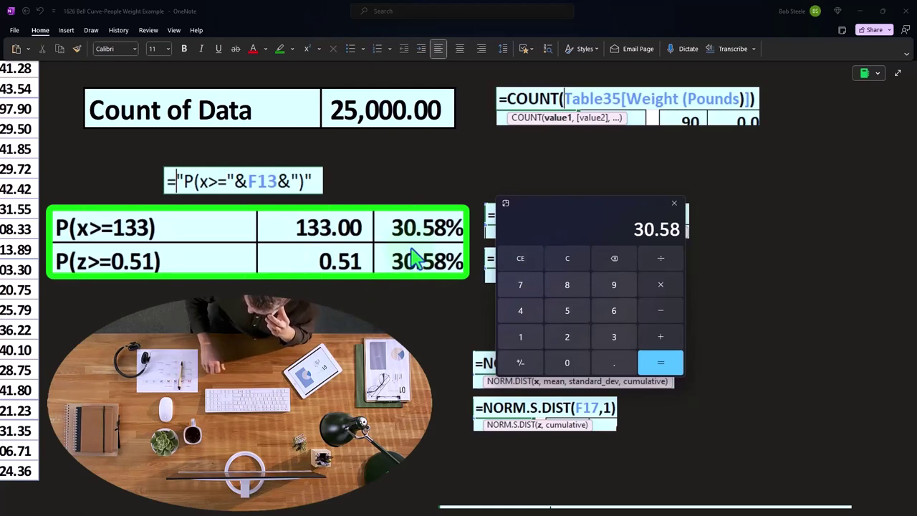
type("+6.0")
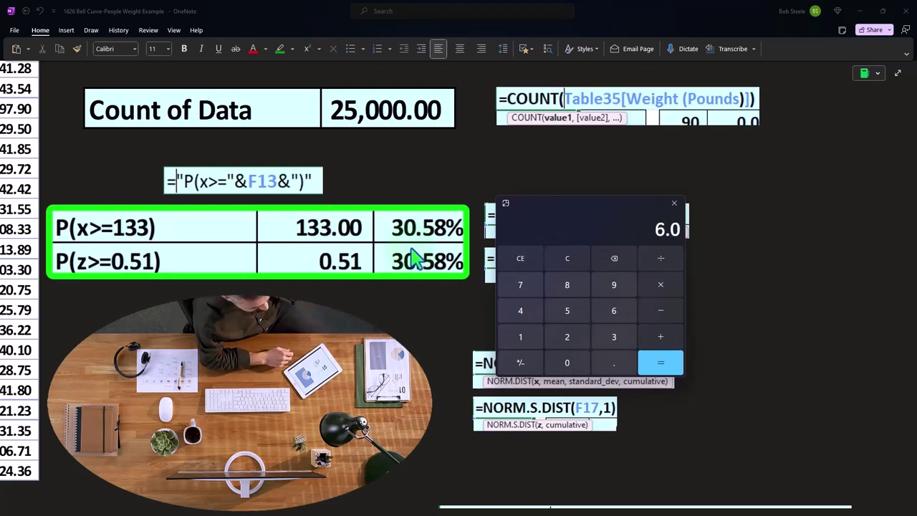
type("5")
key("Return")
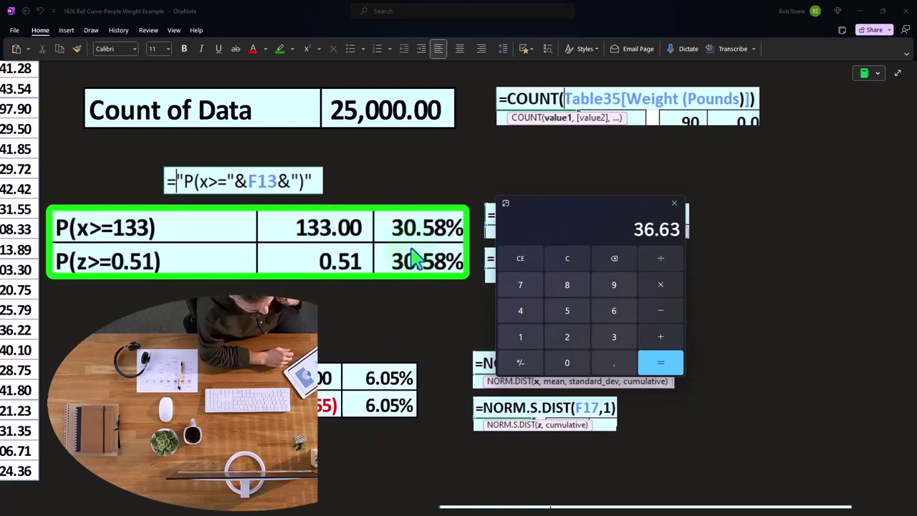
type("-100")
key("Return")
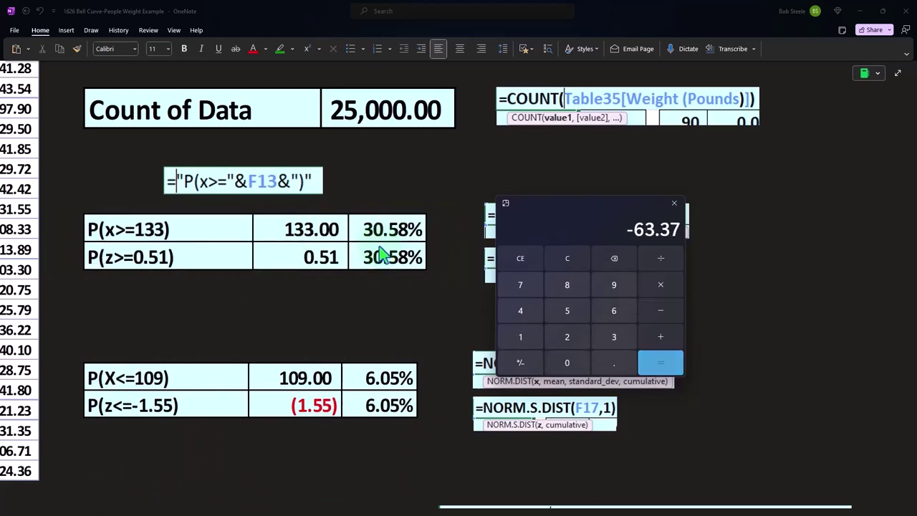
scroll(314, 283, "down", 3)
scroll(312, 280, "down", 5)
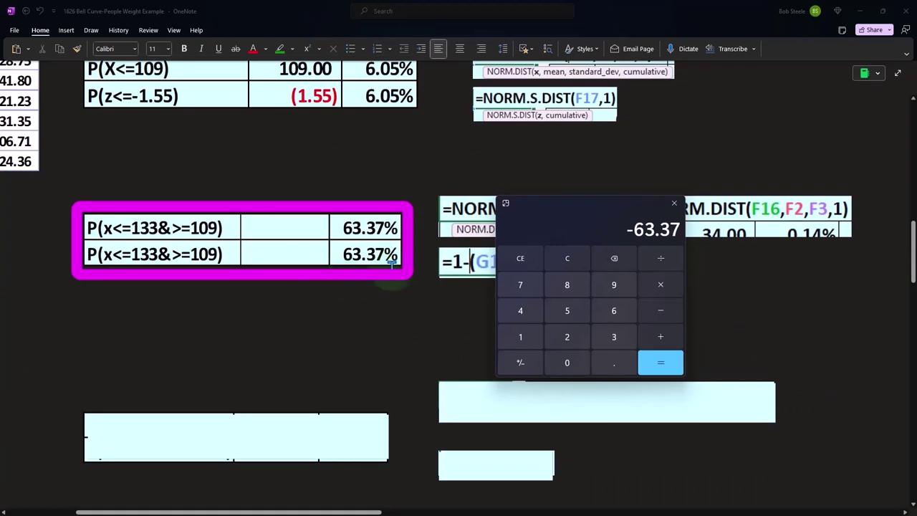
left_click_drag(549, 205, 916, 279)
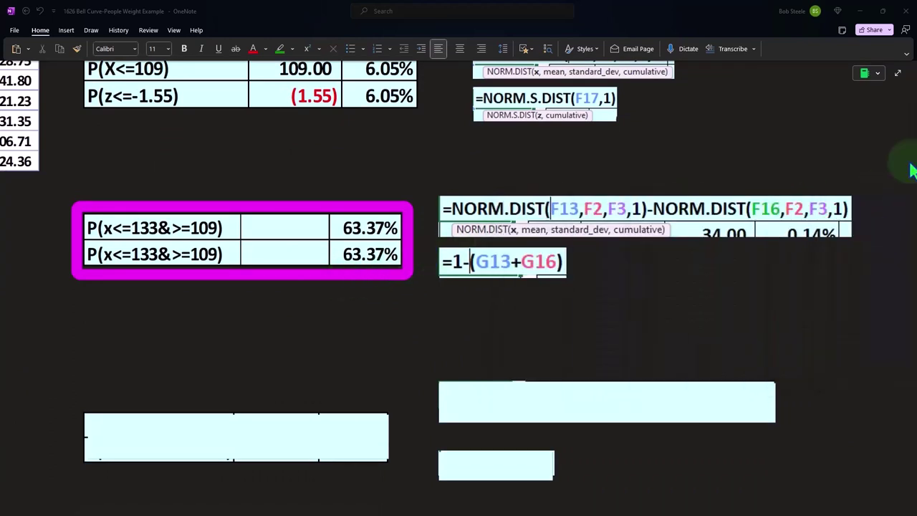
scroll(450, 266, "down", 2)
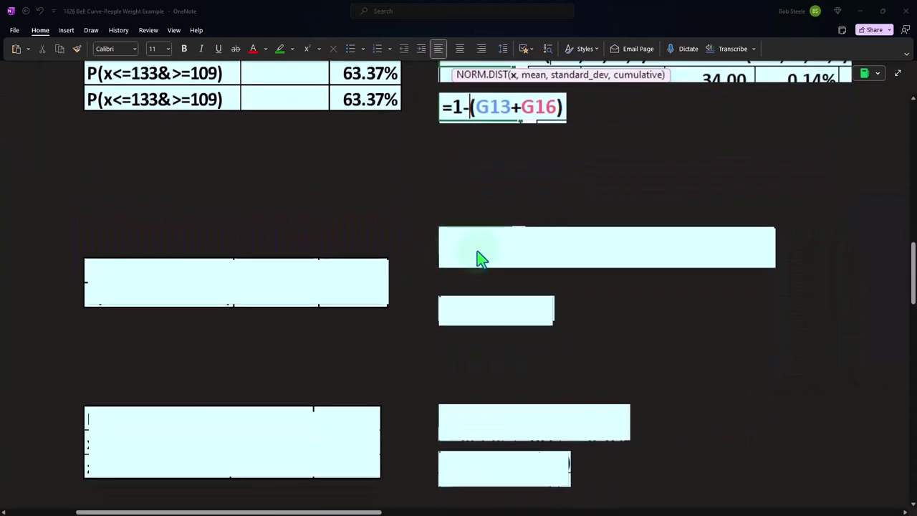
Step: Reveal the z-based range table, the NORM.S.DIST difference formula and the =1-(G14+G17) check, all at 63.37%
left_click(358, 289)
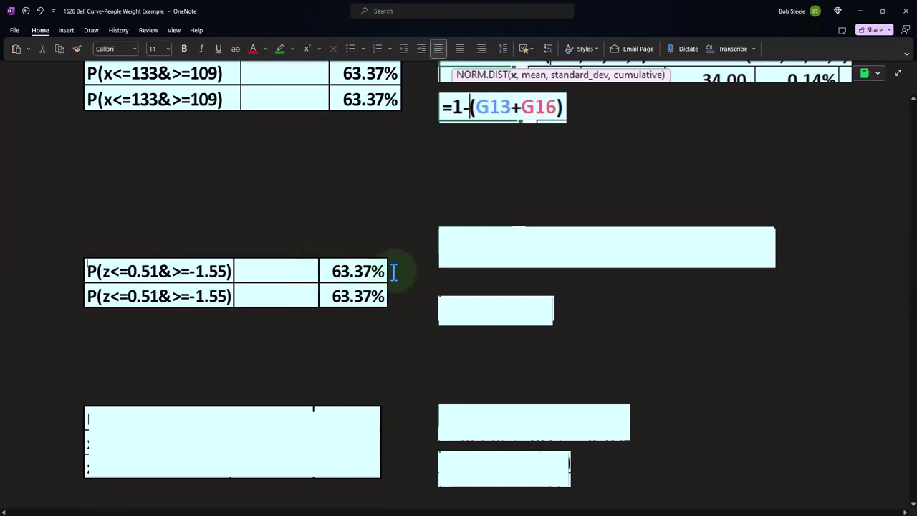
left_click(459, 254)
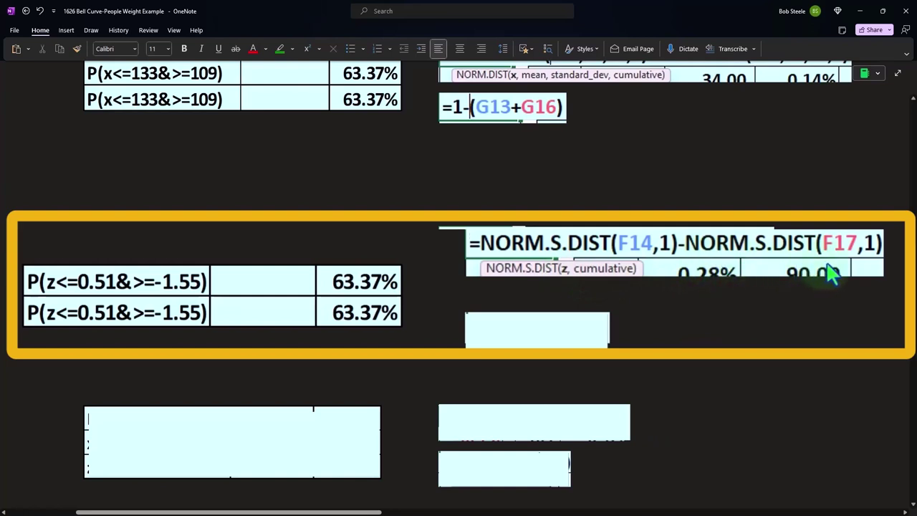
left_click(556, 343)
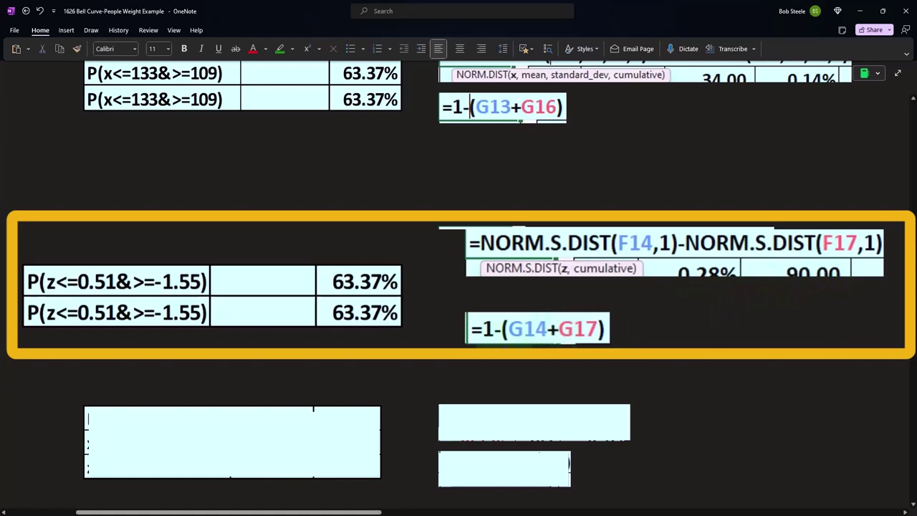
scroll(470, 330, "up", 3)
scroll(472, 331, "up", 1)
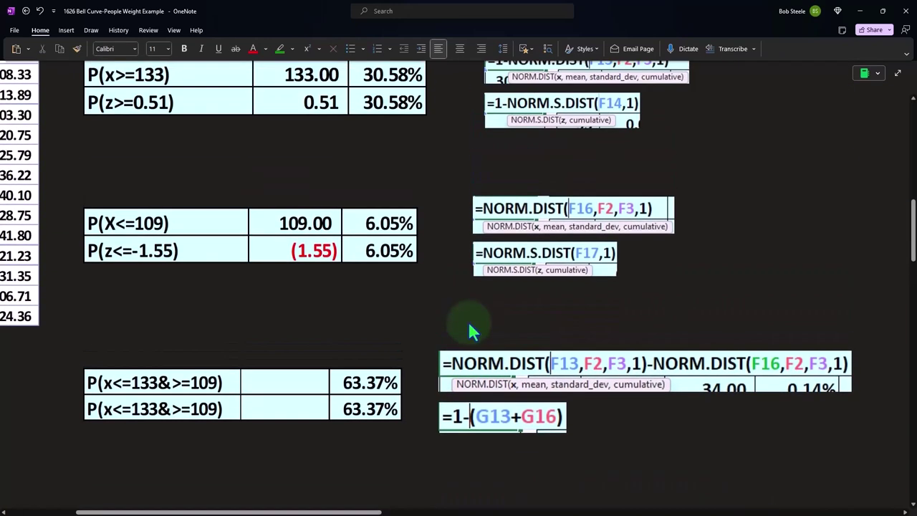
scroll(471, 328, "up", 1)
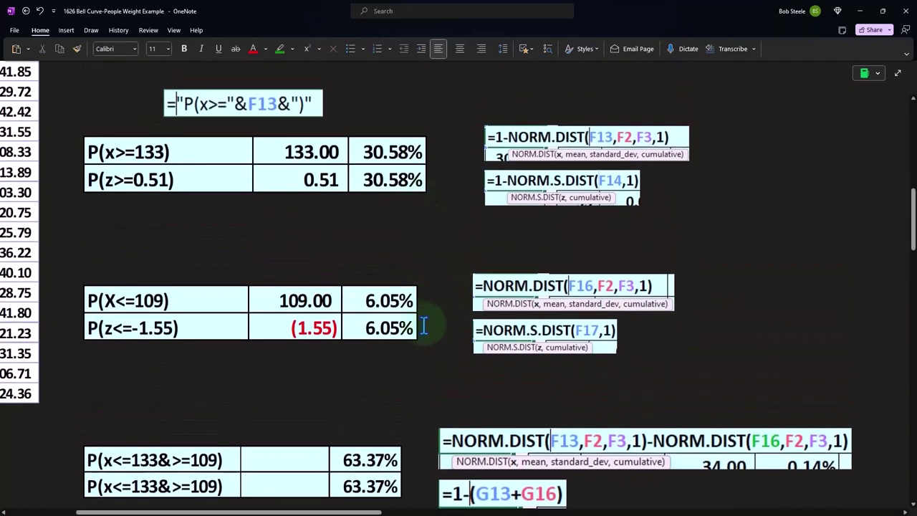
scroll(424, 323, "down", 3)
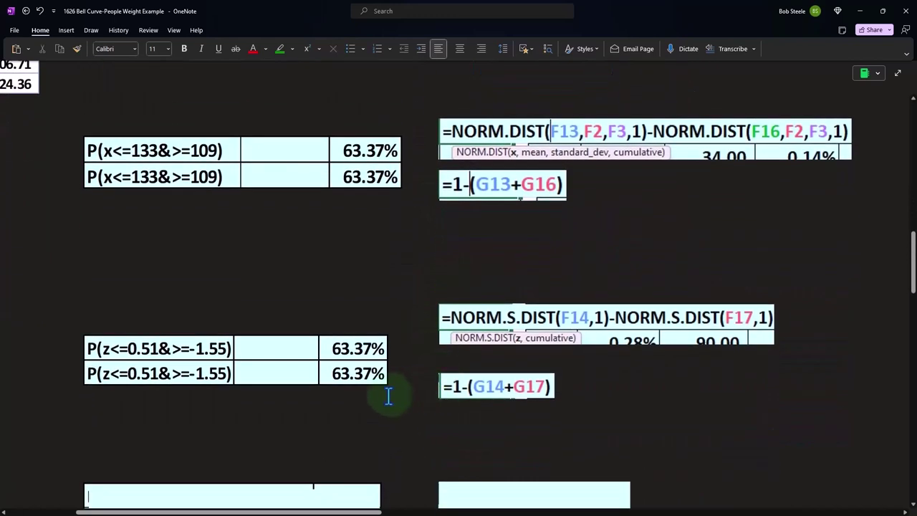
scroll(389, 397, "down", 3)
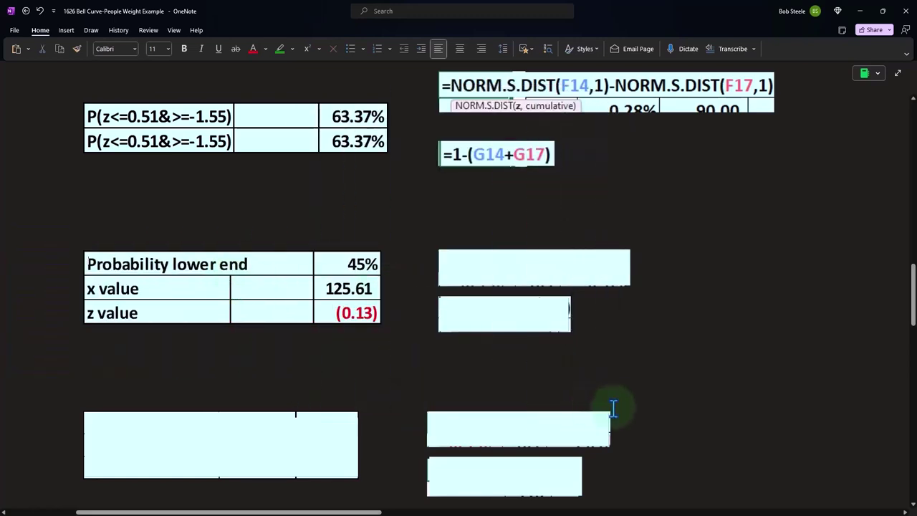
Step: Paste the =IF(SUM(O2:P2)>0,"",J2) formula image above the new P(x<=133&>=109) frequency-table column
left_click_drag(373, 512, 706, 512)
scroll(601, 399, "up", 3)
scroll(601, 398, "up", 10)
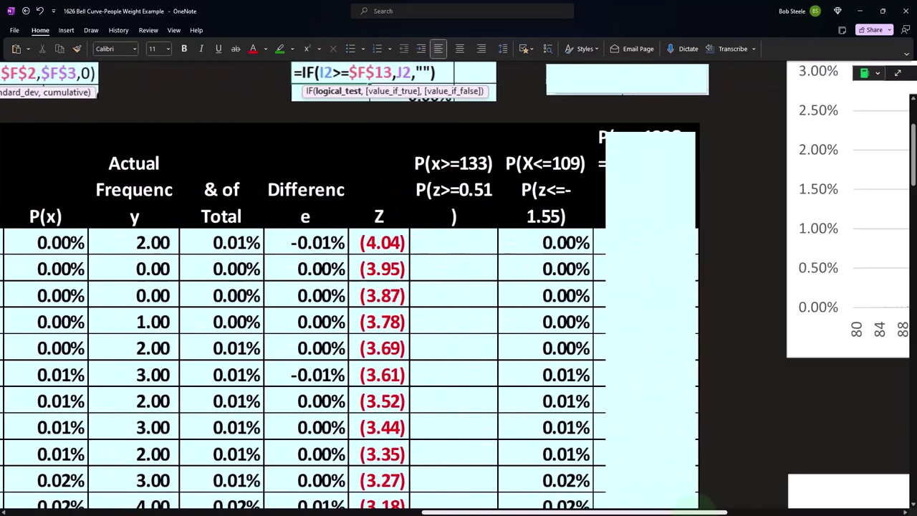
left_click_drag(641, 139, 682, 154)
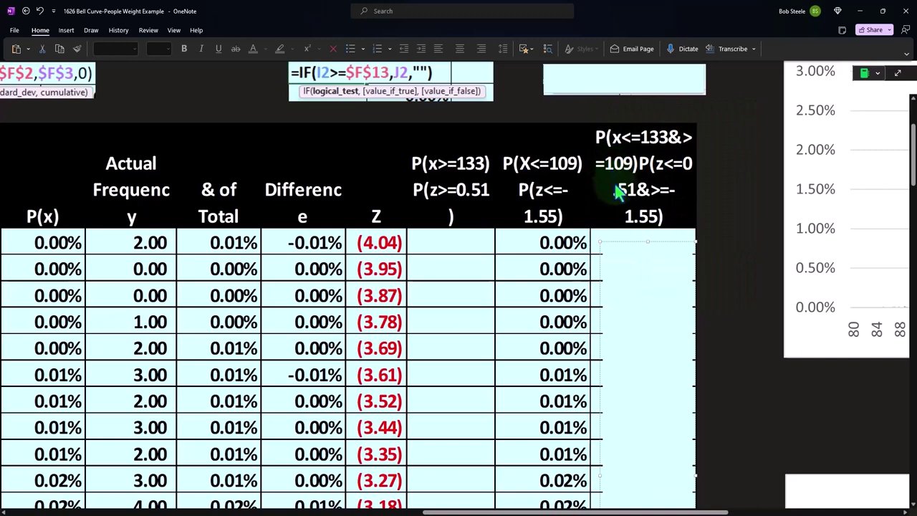
scroll(613, 179, "up", 3)
key("ctrl+v")
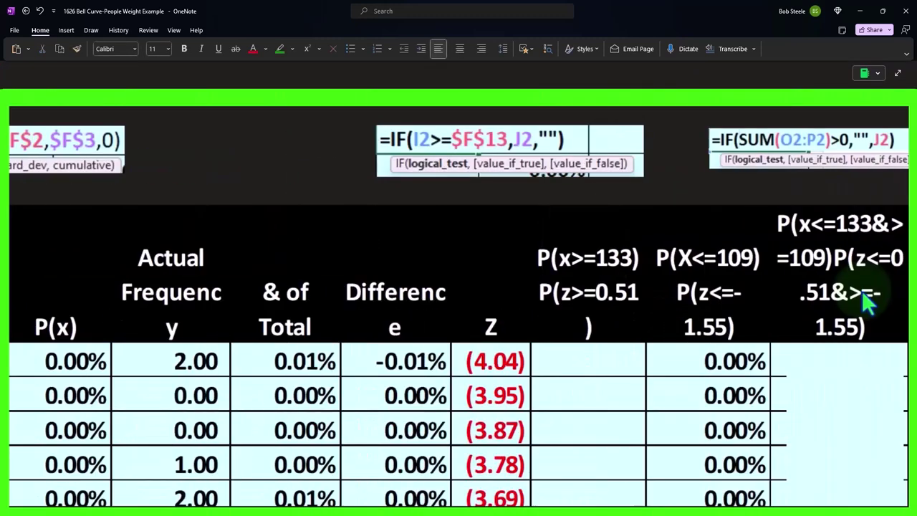
scroll(868, 301, "down", 2)
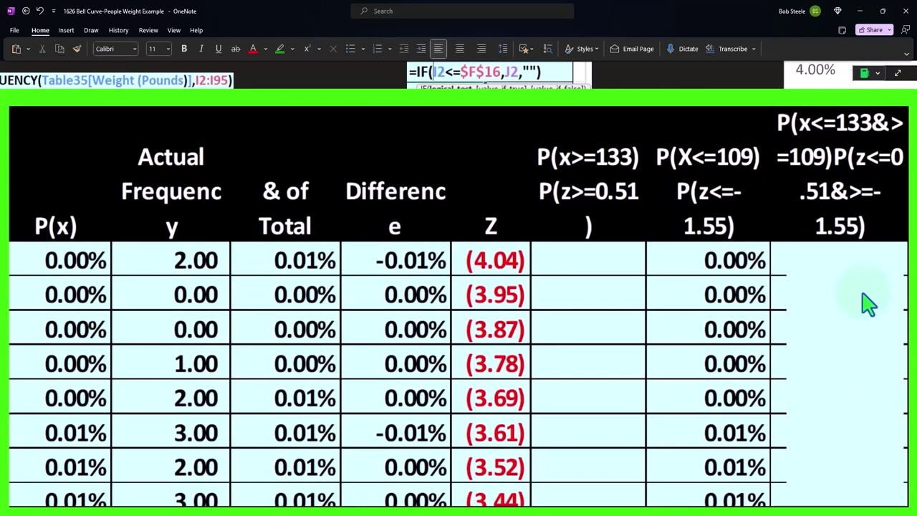
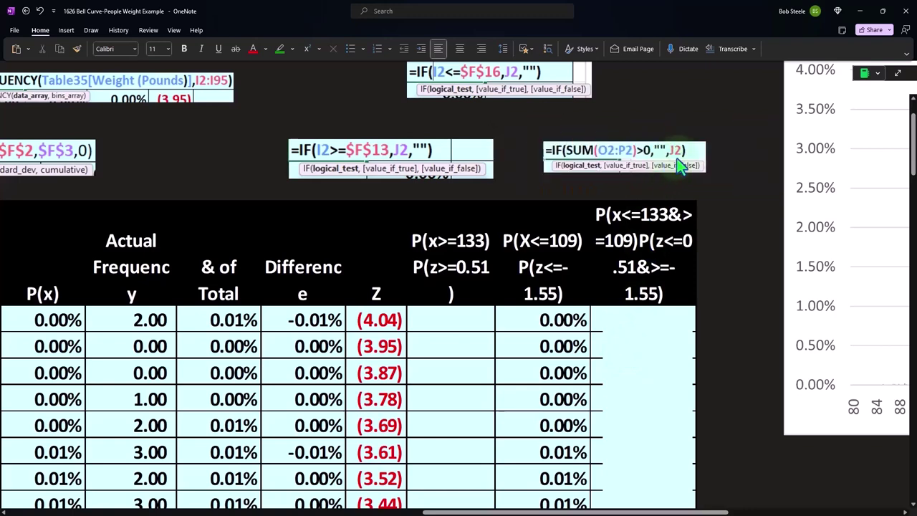
Step: Move the between-values column picture down to line up with the weight table rows
left_click(642, 356)
left_click_drag(647, 319, 645, 382)
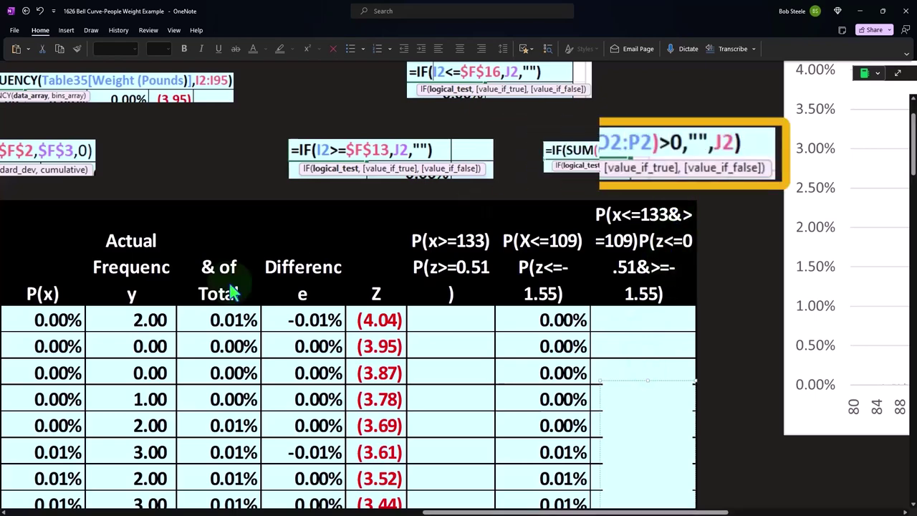
left_click(640, 439)
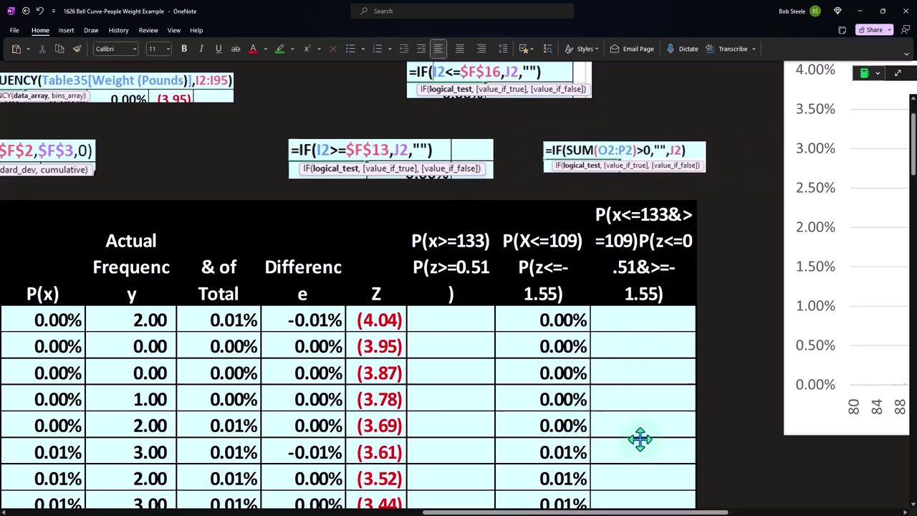
Step: Scroll through the page to review the 30.58% above 133 and 6.05% below 109 tail probabilities
scroll(640, 438, "down", 3)
scroll(640, 439, "down", 3)
scroll(640, 439, "down", 3)
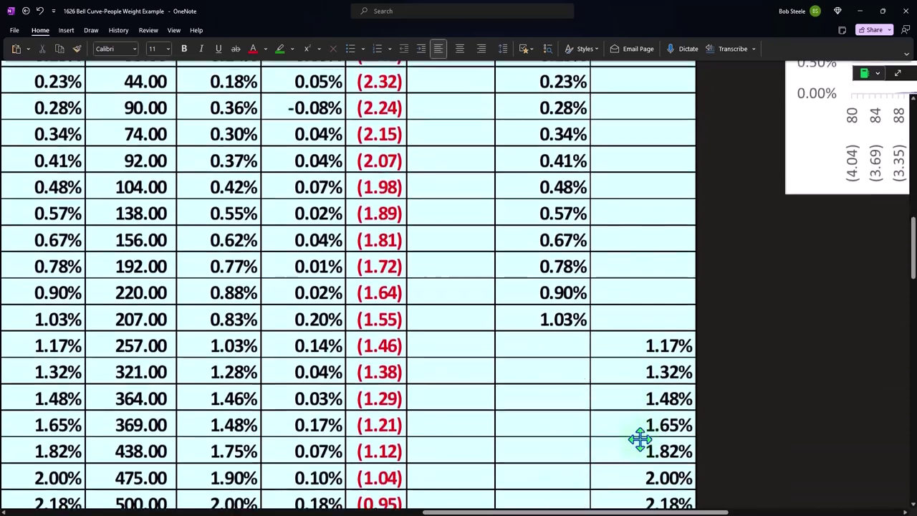
scroll(640, 439, "down", 2)
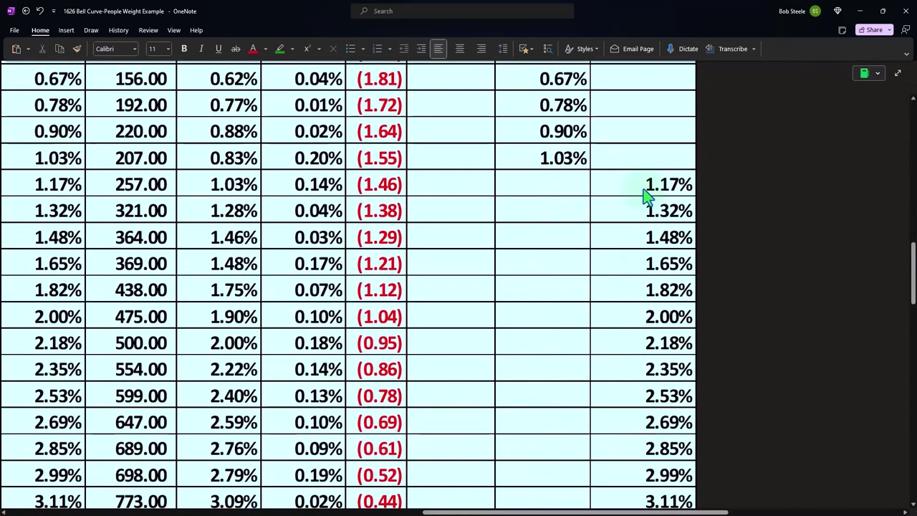
scroll(647, 196, "down", 3)
scroll(647, 260, "down", 3)
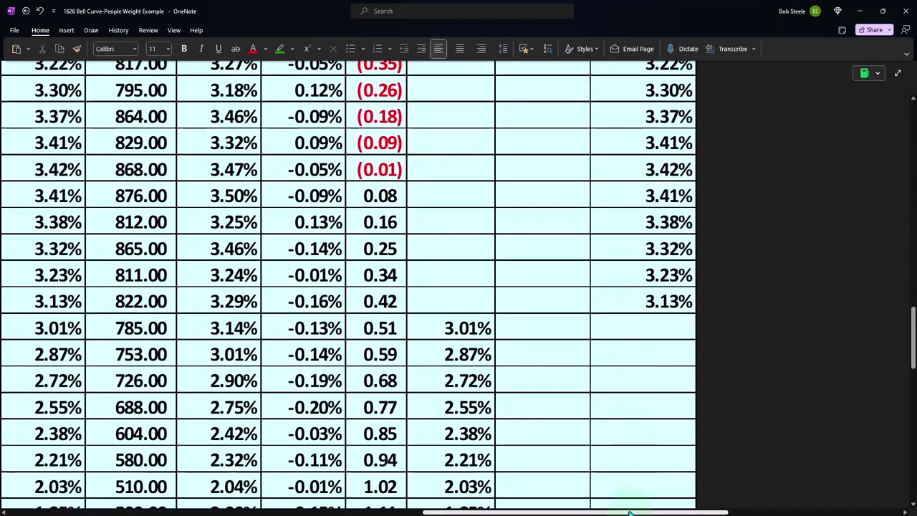
left_click_drag(630, 513, 597, 514)
scroll(688, 415, "up", 2)
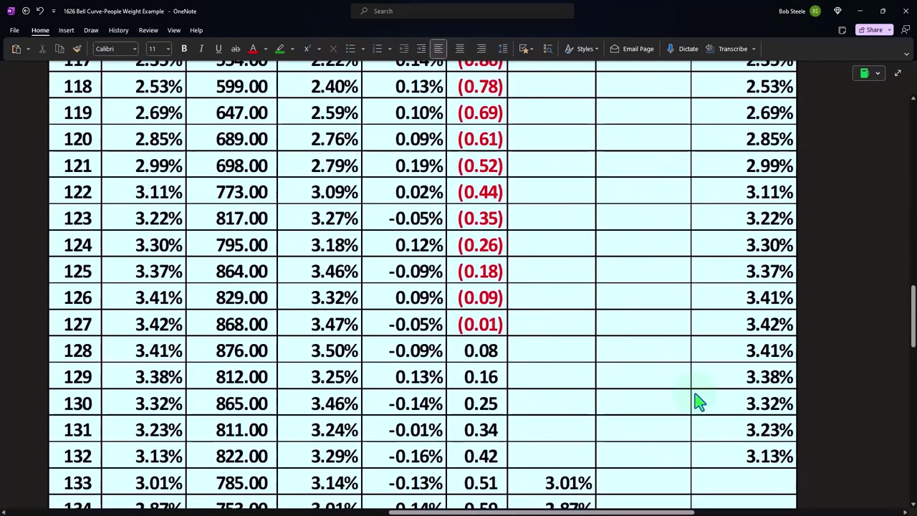
scroll(696, 401, "up", 8)
scroll(696, 430, "up", 4)
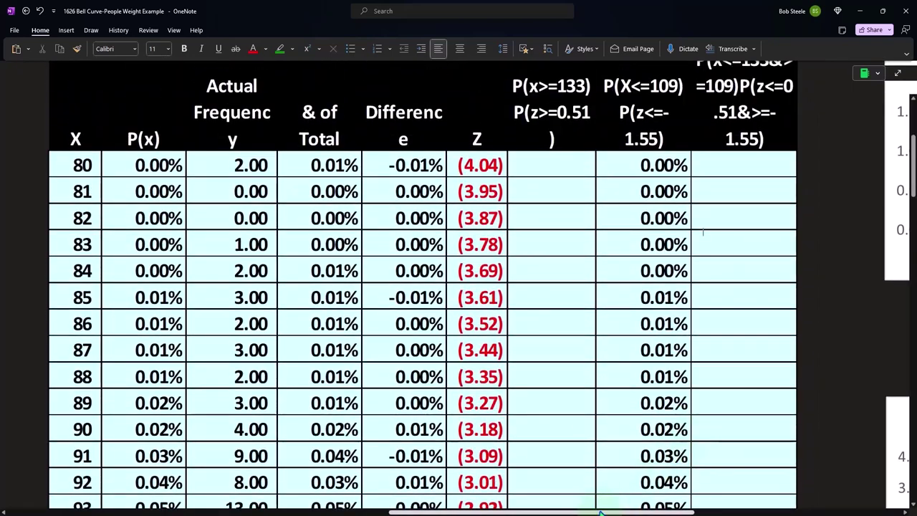
left_click_drag(600, 513, 808, 513)
scroll(791, 366, "down", 3)
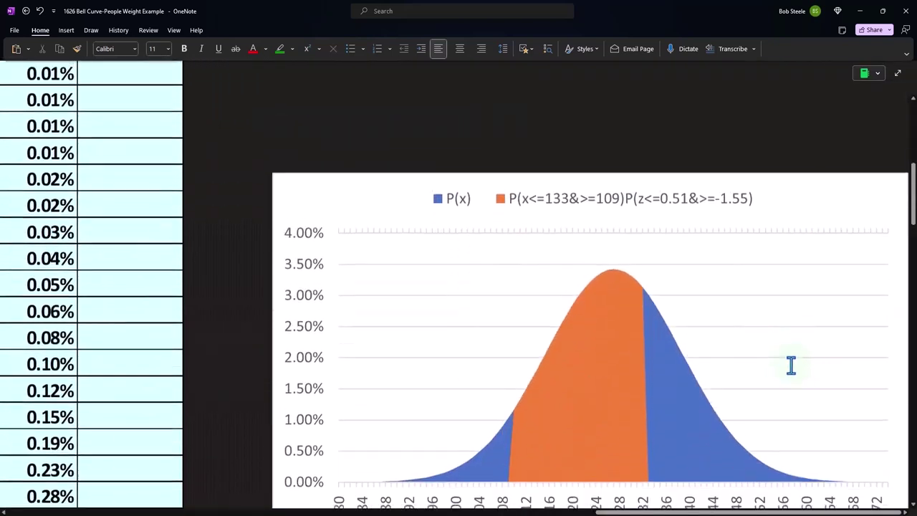
scroll(791, 365, "down", 2)
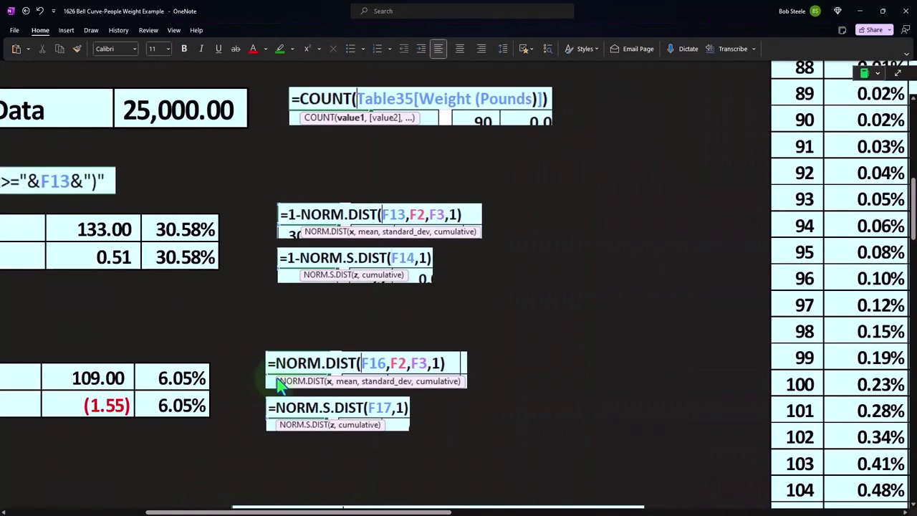
Step: Scroll down past the NORM.DIST results to the lower-end table: 45% gives x 125.61, z (0.13)
scroll(364, 393, "left", 4)
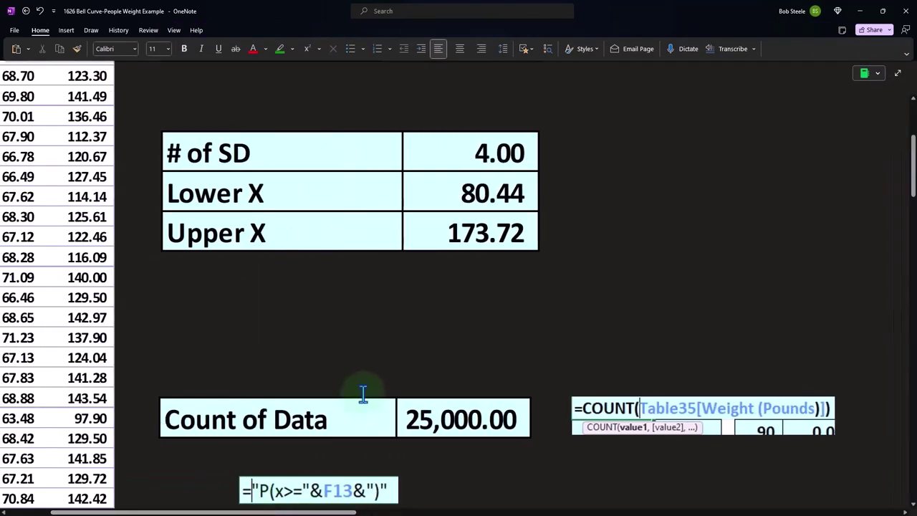
scroll(364, 392, "up", 3)
scroll(366, 402, "down", 5)
scroll(364, 393, "down", 3)
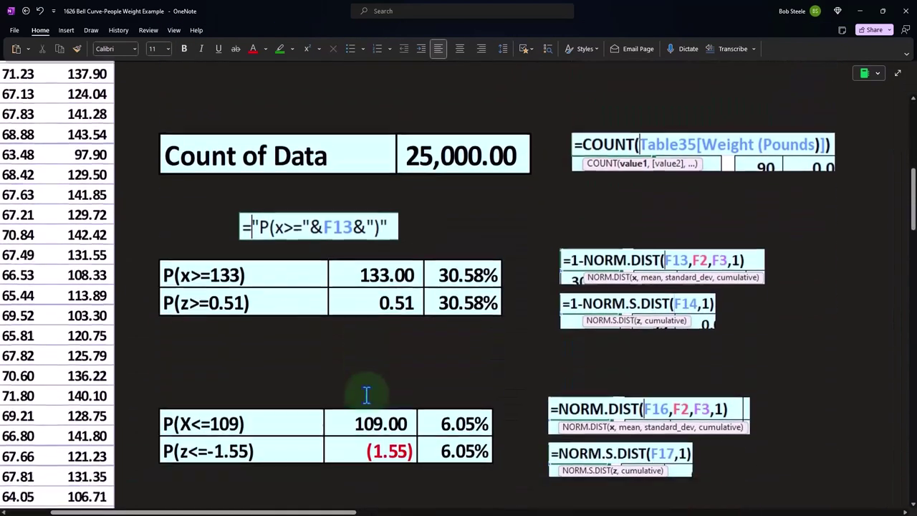
scroll(323, 180, "down", 4)
scroll(304, 187, "up", 2)
scroll(303, 186, "up", 1)
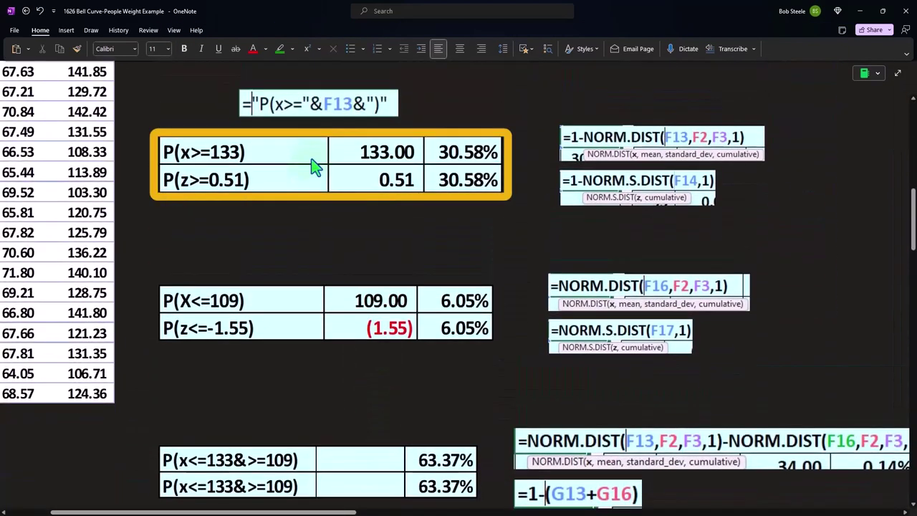
scroll(355, 319, "down", 3)
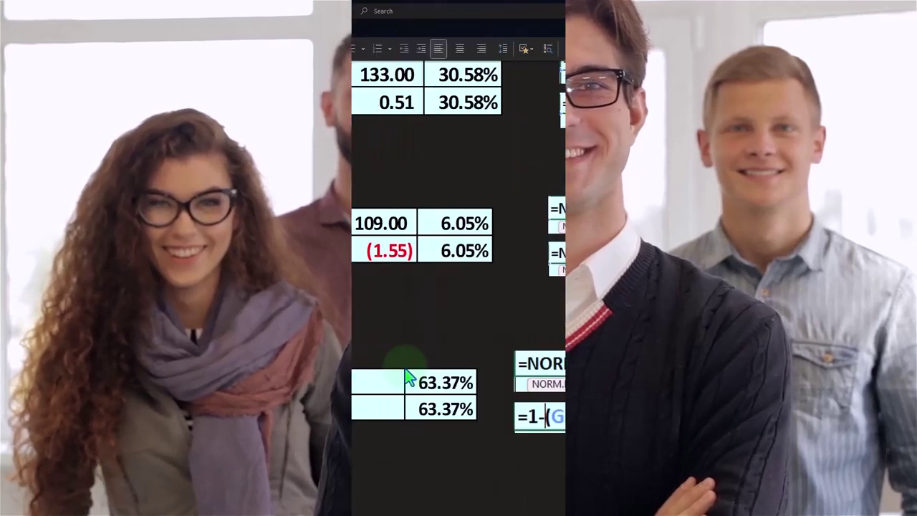
scroll(406, 378, "down", 3)
scroll(406, 377, "down", 2)
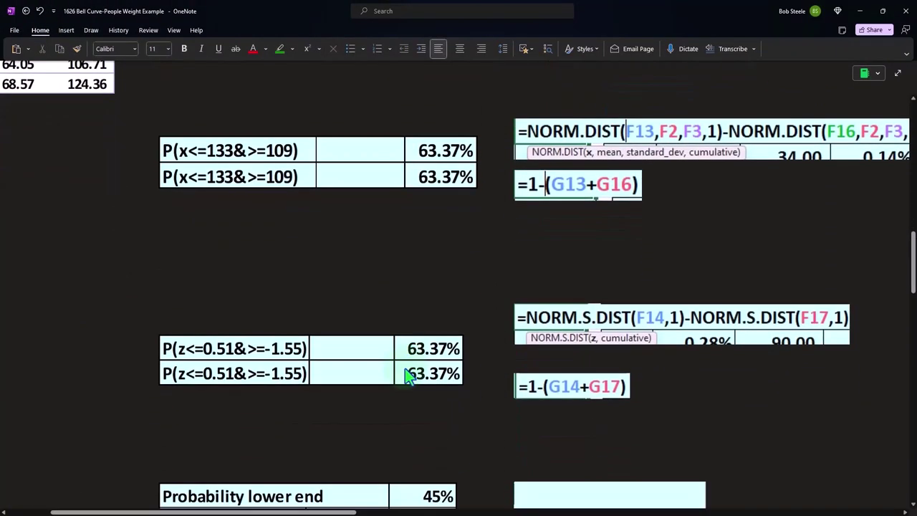
scroll(406, 378, "down", 3)
scroll(406, 378, "down", 2)
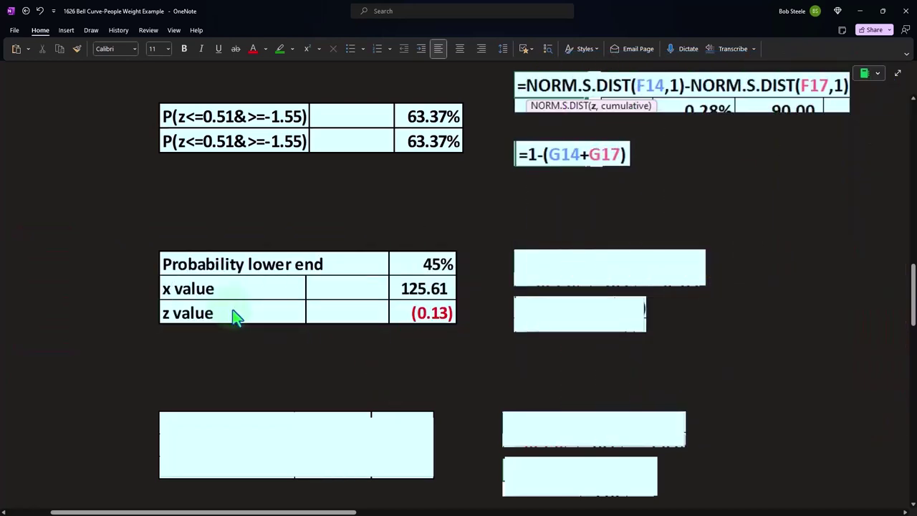
left_click_drag(315, 512, 777, 512)
scroll(754, 426, "up", 3)
scroll(748, 465, "up", 5)
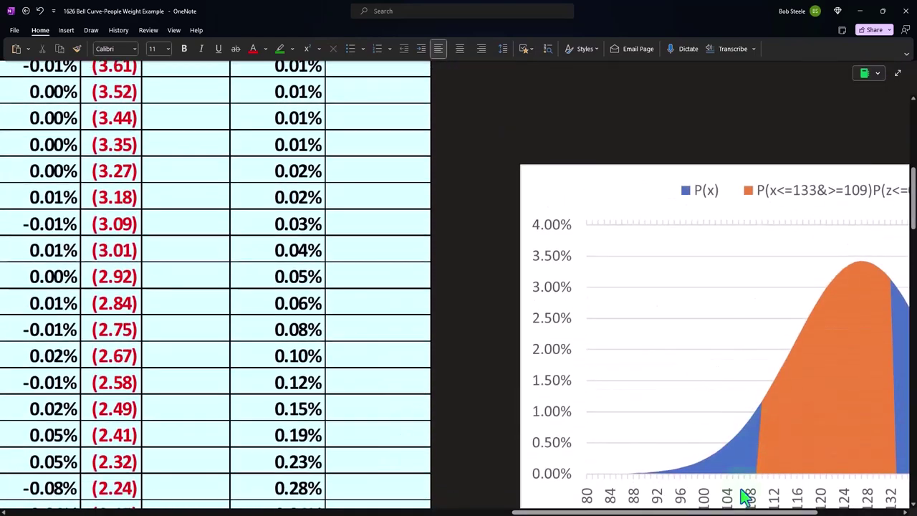
scroll(745, 495, "right", 3)
scroll(707, 364, "down", 2)
scroll(574, 321, "down", 3)
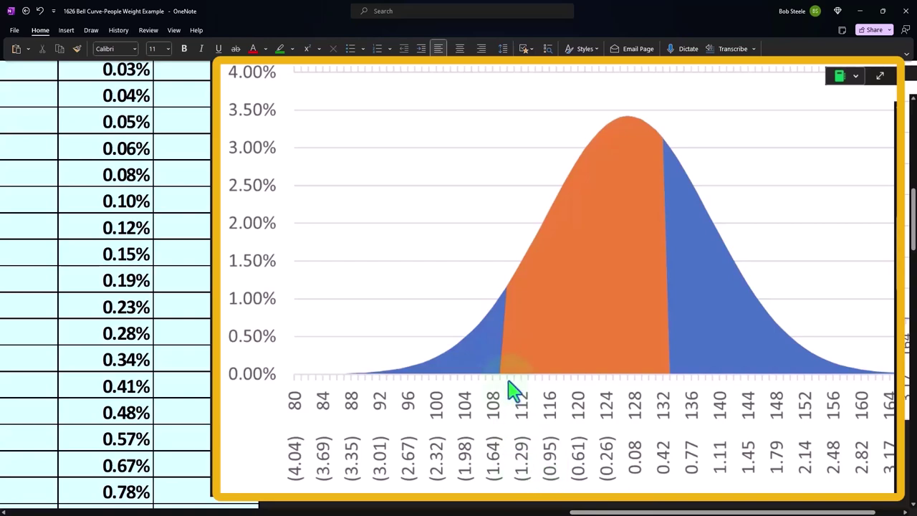
left_click_drag(624, 512, 136, 506)
scroll(213, 360, "down", 3)
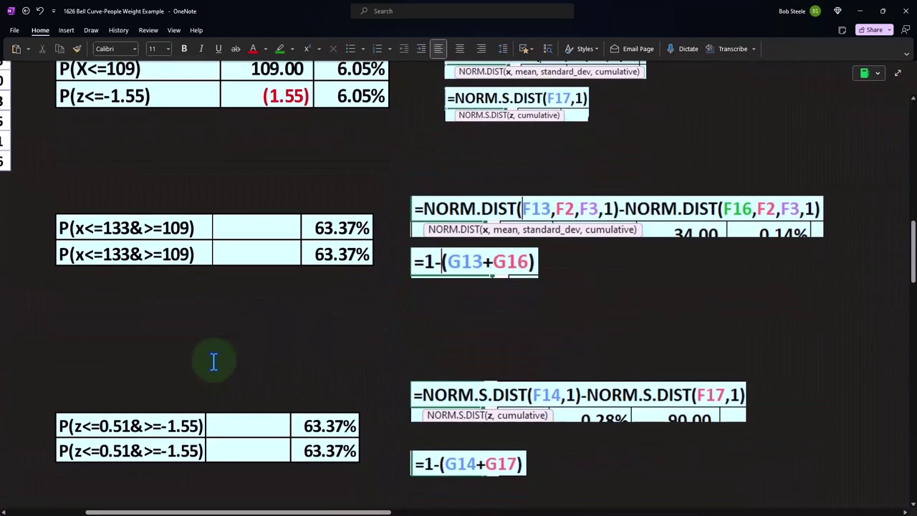
scroll(213, 361, "down", 5)
Step: Uncover the =NORM.INV(G25,F2,F3) and =NORM.S.INV(G25) formulas beside the lower-end table
left_click(437, 209)
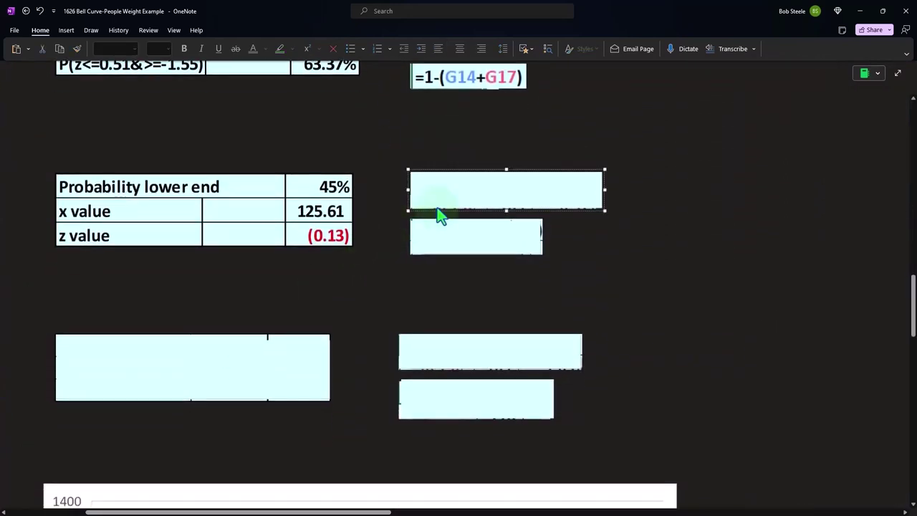
left_click(439, 215)
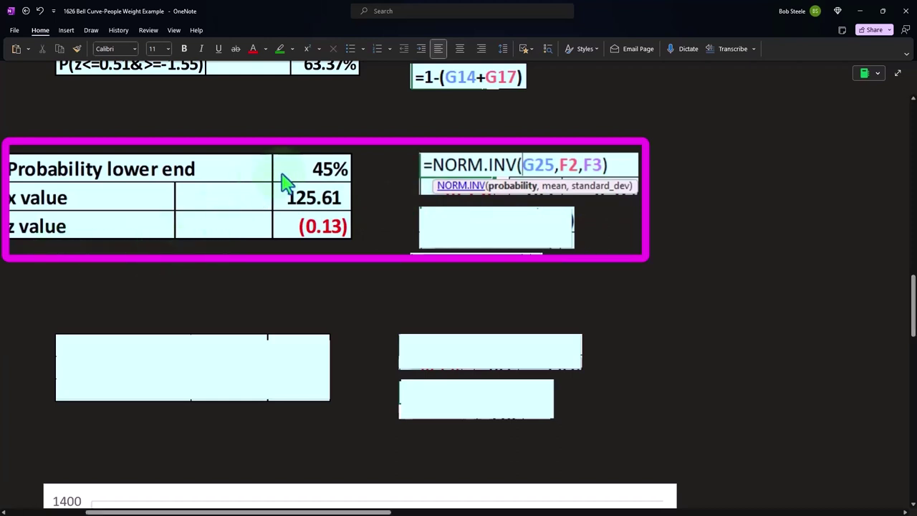
left_click(458, 239)
key("ctrl+v")
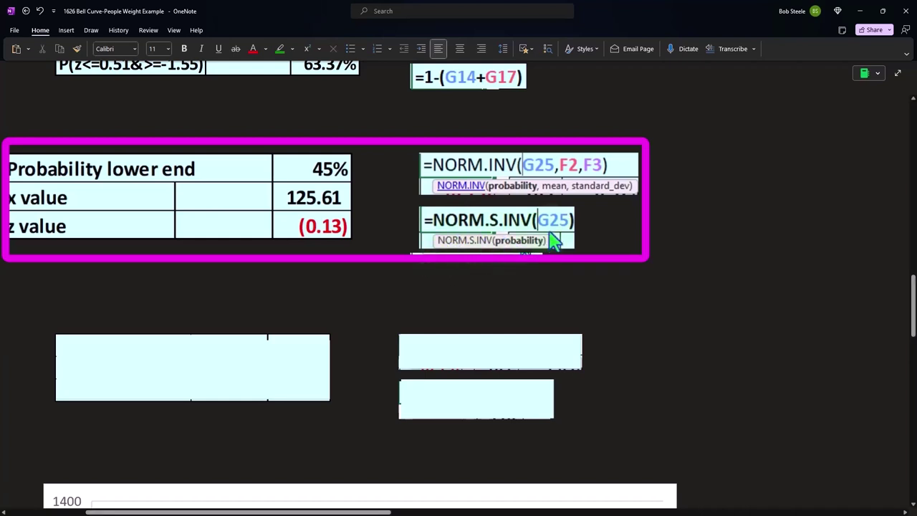
left_click(516, 265)
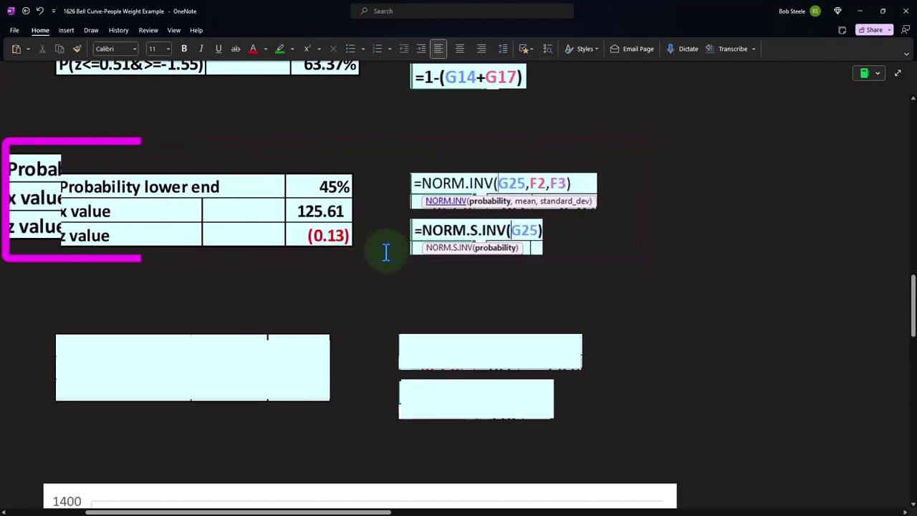
scroll(387, 252, "up", 3)
scroll(418, 268, "up", 3)
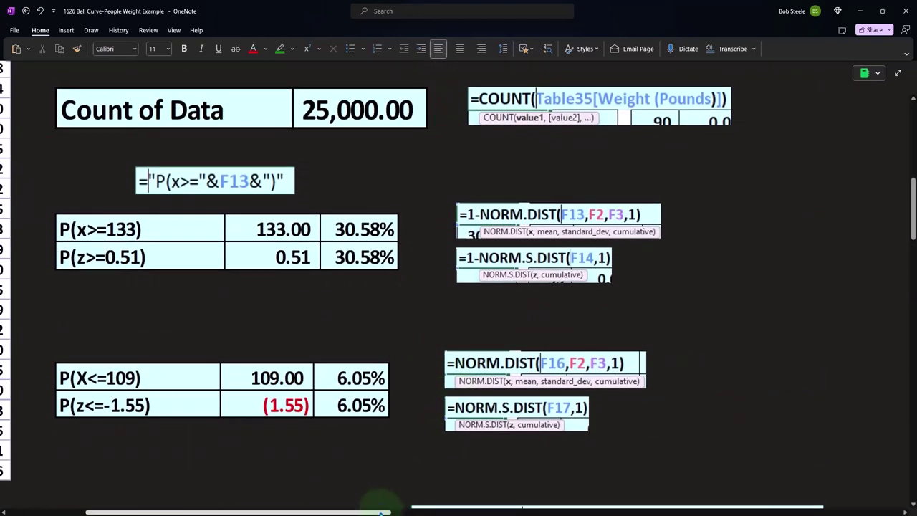
mouse_move(379, 511)
left_mouse_down()
mouse_move(649, 512)
mouse_move(828, 476)
left_mouse_up()
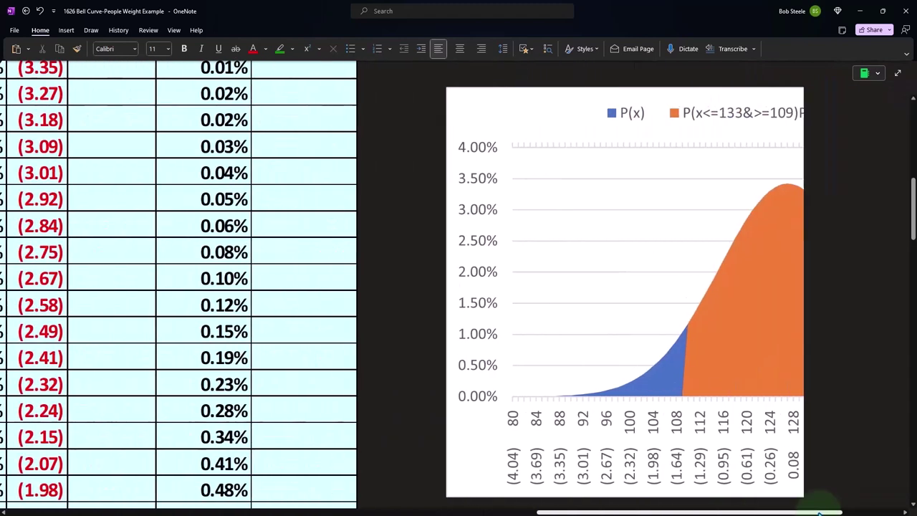
scroll(825, 473, "down", 1)
scroll(788, 462, "down", 2)
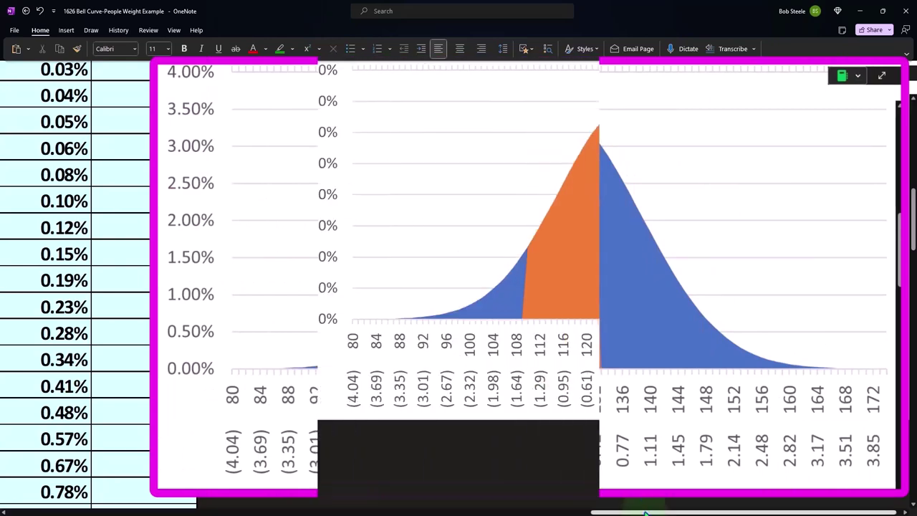
left_click_drag(624, 512, 373, 513)
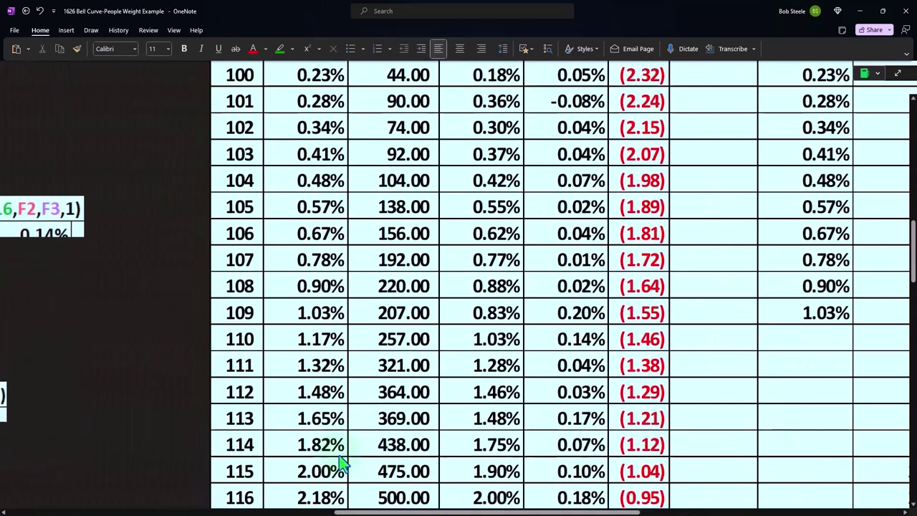
scroll(340, 462, "down", 5)
scroll(338, 461, "down", 3)
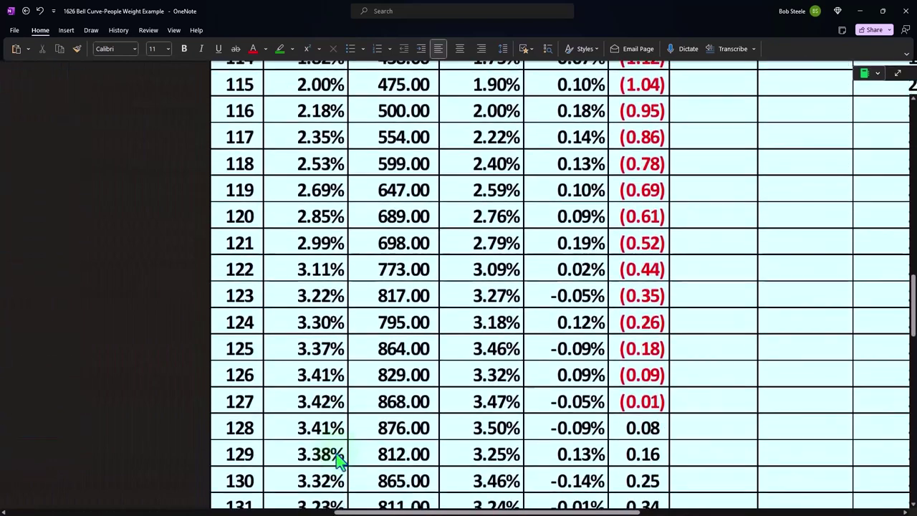
left_click(246, 356)
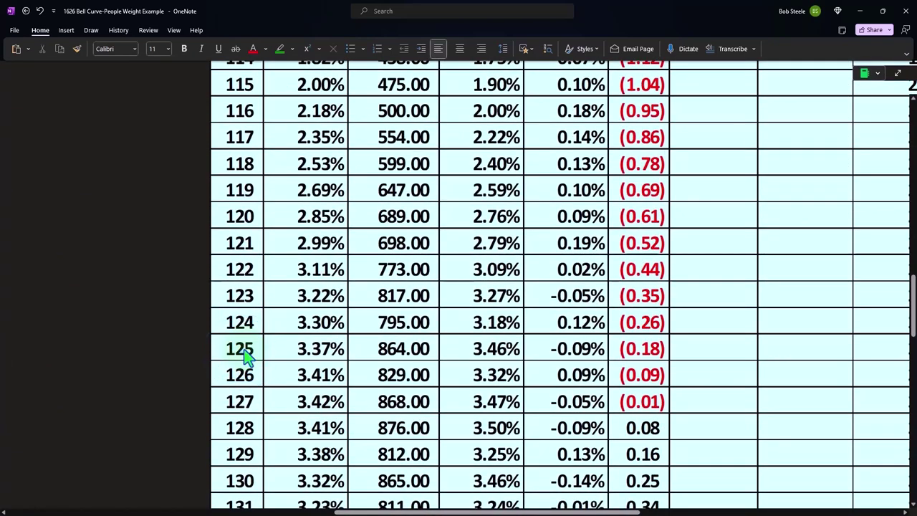
left_click(642, 354)
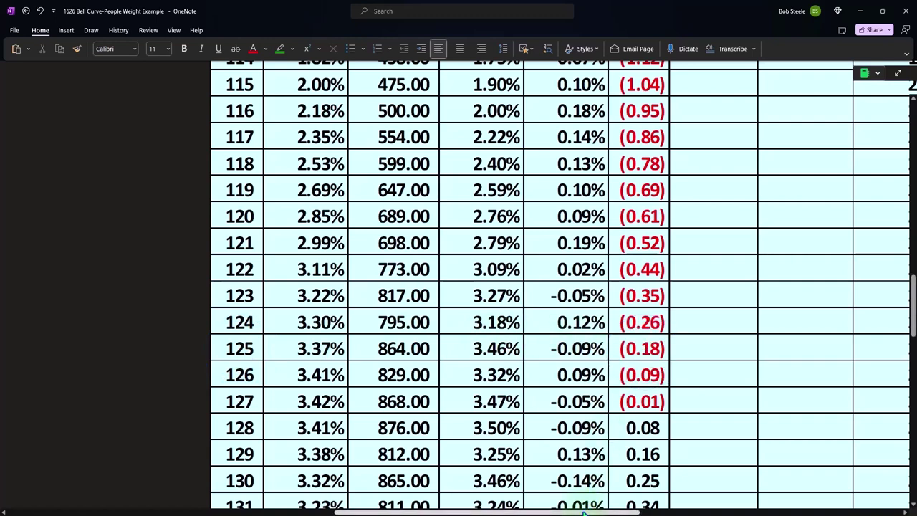
left_click(625, 375)
left_click(649, 354)
left_click_drag(584, 511, 324, 514)
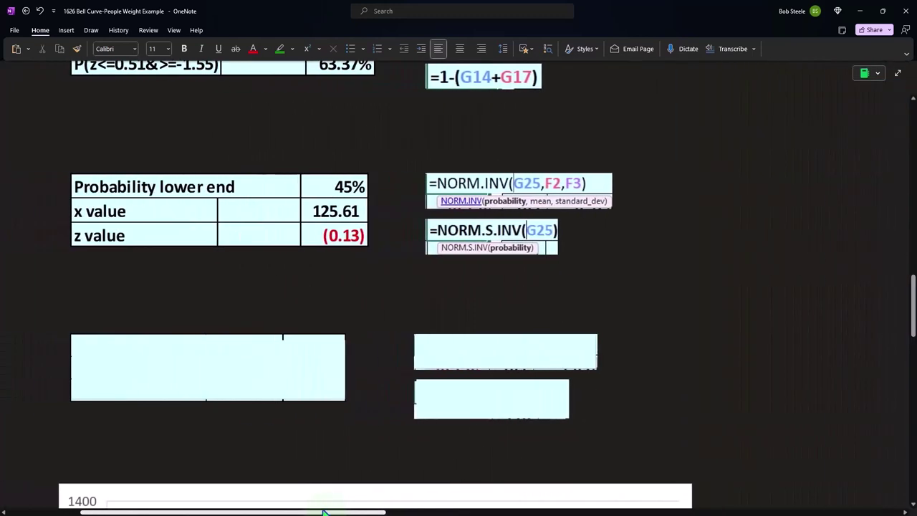
Step: Uncover the 'Probability upper end 55%' row in the upper-end table
left_click(282, 365)
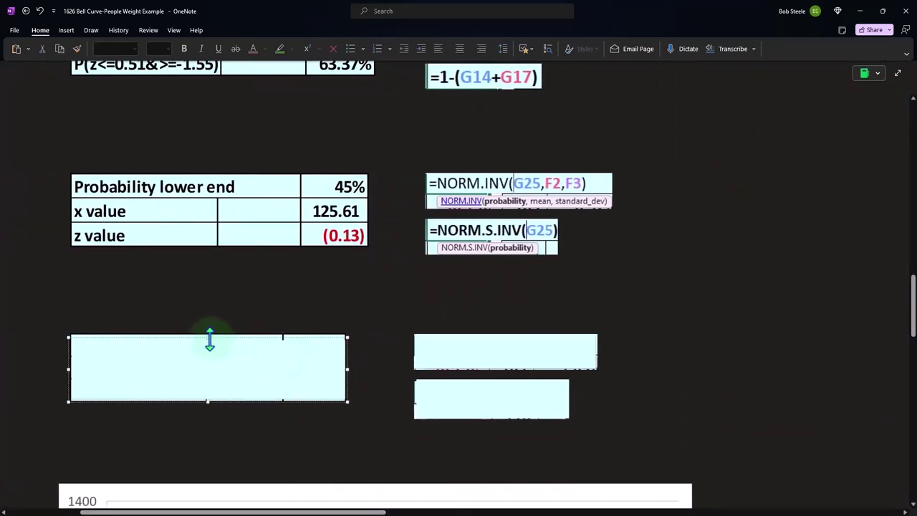
left_click(209, 362)
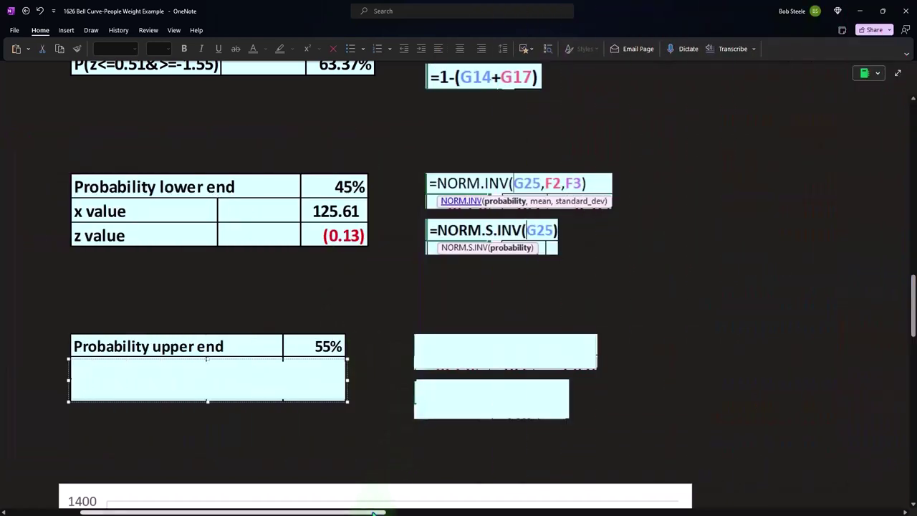
left_click_drag(378, 506, 875, 506)
Step: Scroll to the bell-curve chart shading the area between 109 and 133
scroll(815, 459, "up", 10)
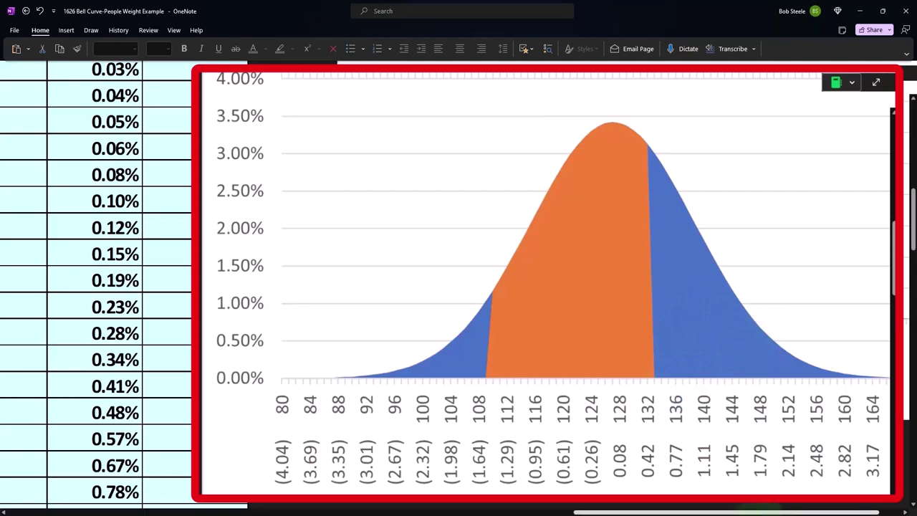
scroll(458, 287, "right", 10)
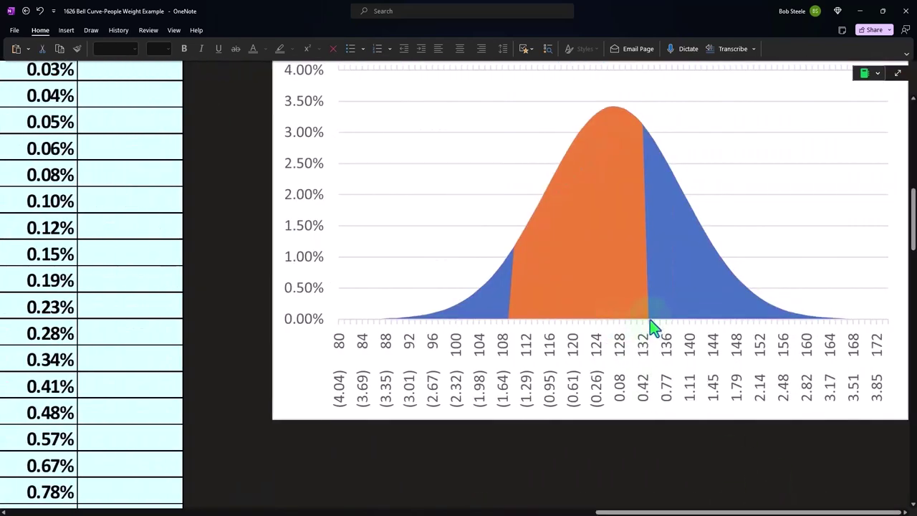
left_click_drag(659, 512, 150, 504)
scroll(194, 370, "down", 3)
Step: Shrink the blank cover to reveal the upper-end x value 125.61
scroll(194, 370, "down", 2)
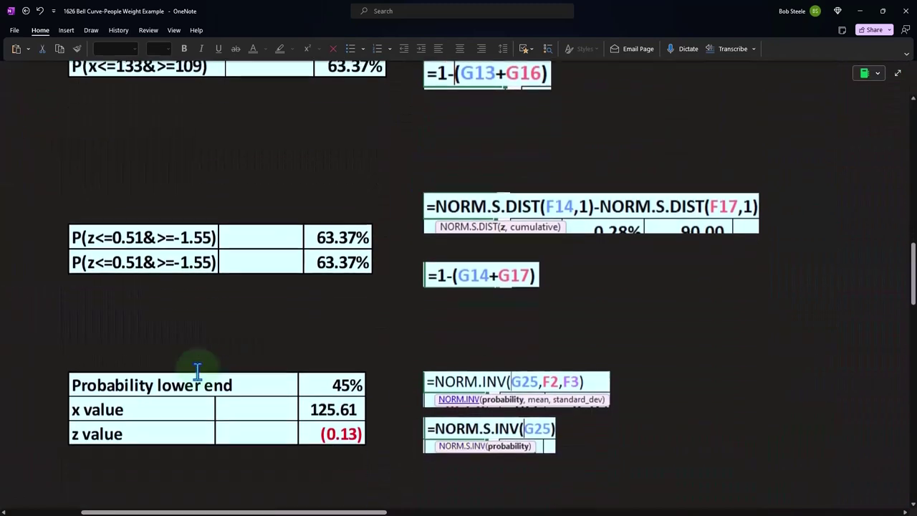
scroll(198, 371, "down", 2)
left_click(471, 354)
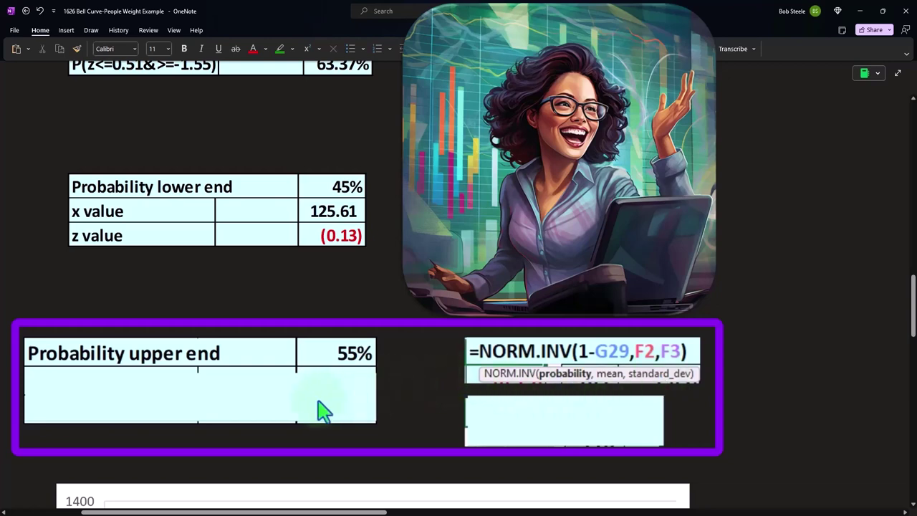
left_click(253, 384)
left_click_drag(198, 371, 198, 395)
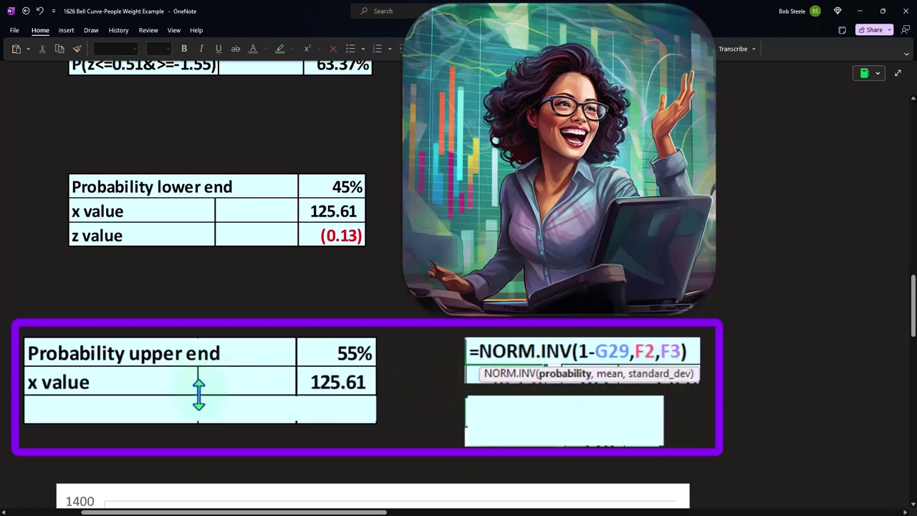
Step: Delete the covers to show the z value (0.13) and its =NORM.S.INV(1-G29) formula
left_click(548, 443)
key("Delete")
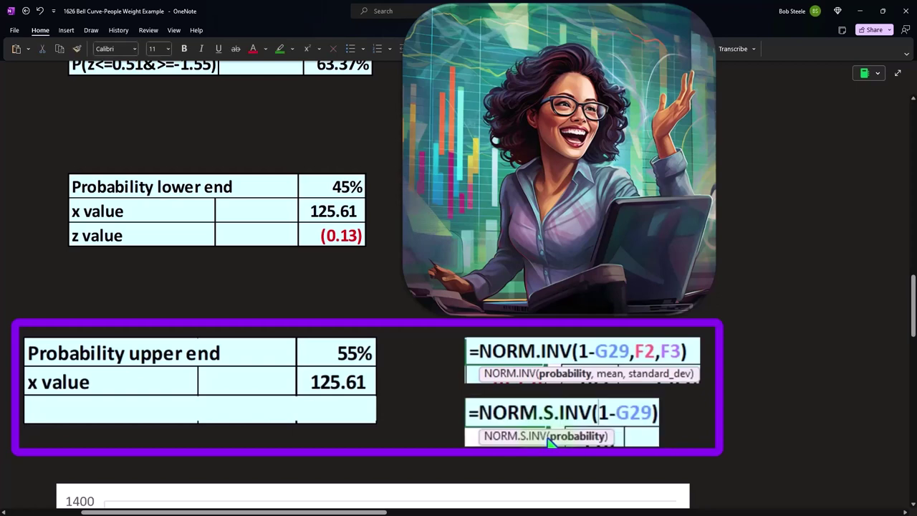
left_click(321, 404)
key("Delete")
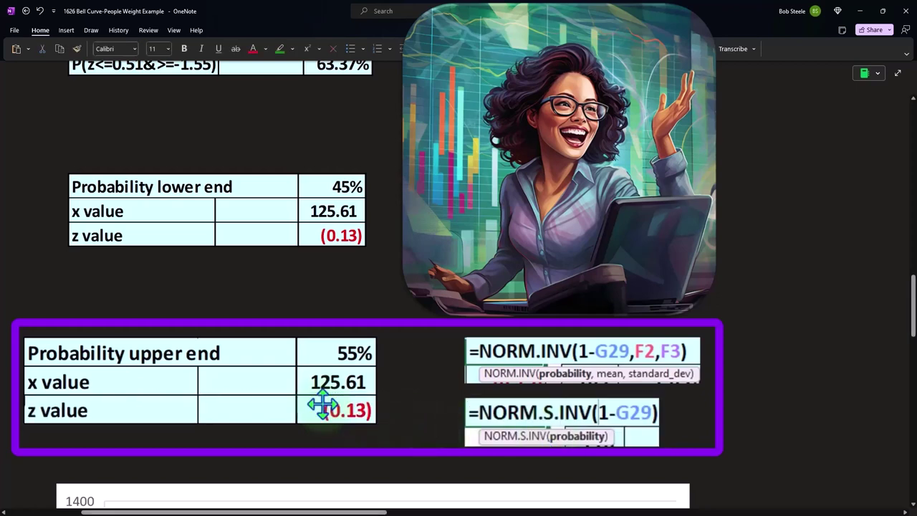